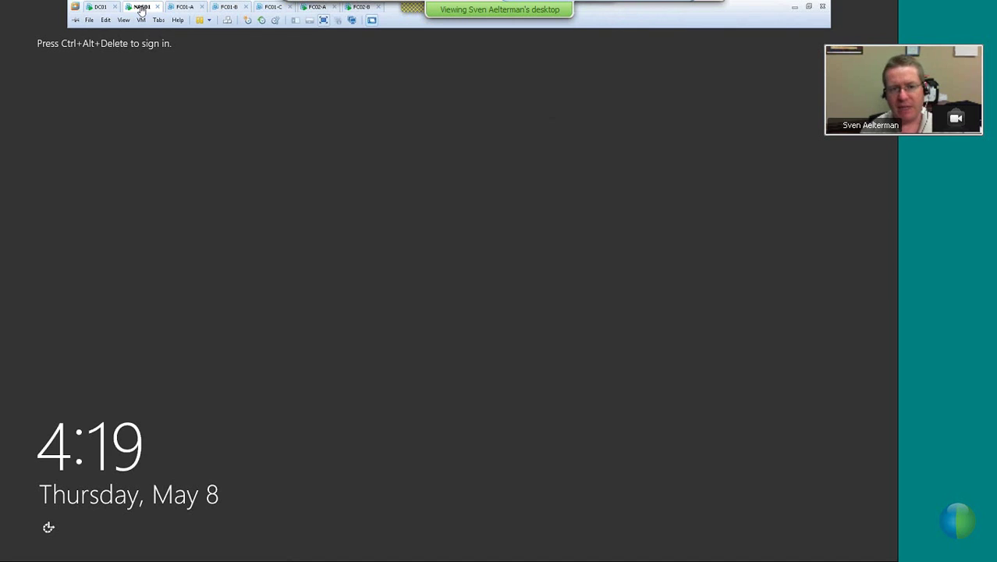
Look in on the NAS01 and FC02-A virtual machines in VMware Workstation
click(142, 7)
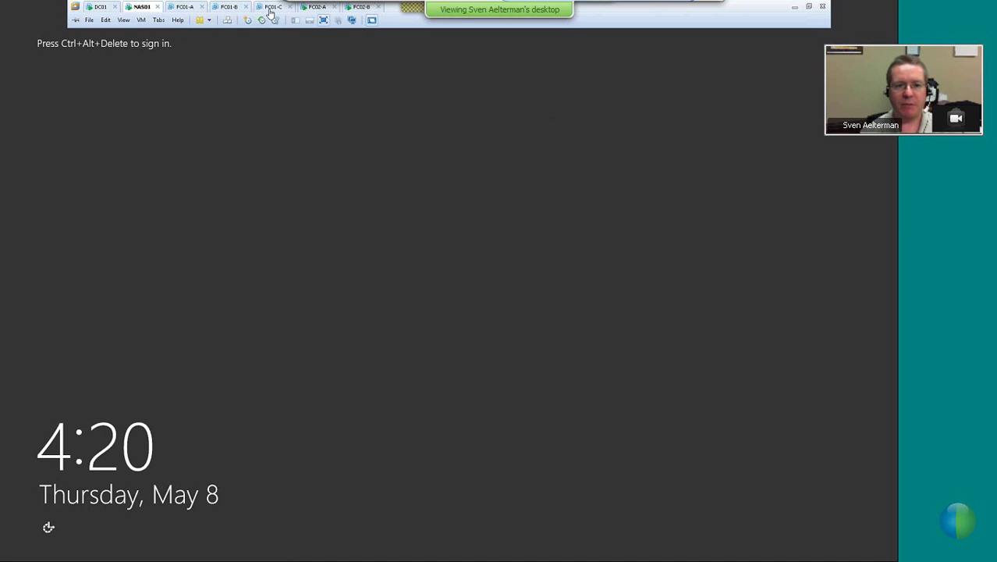
click(315, 7)
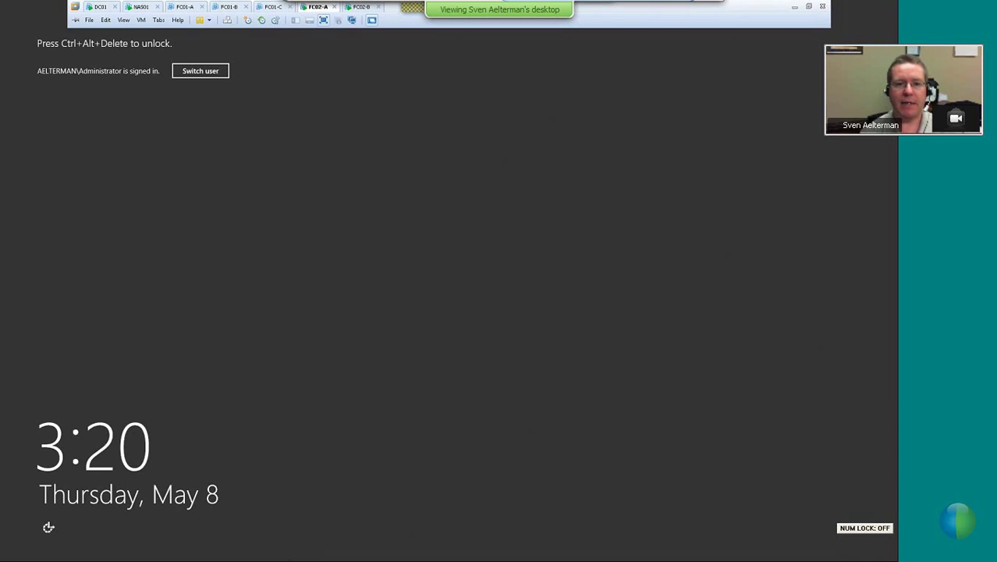
mouse_move(321, 14)
key(Num_Lock)
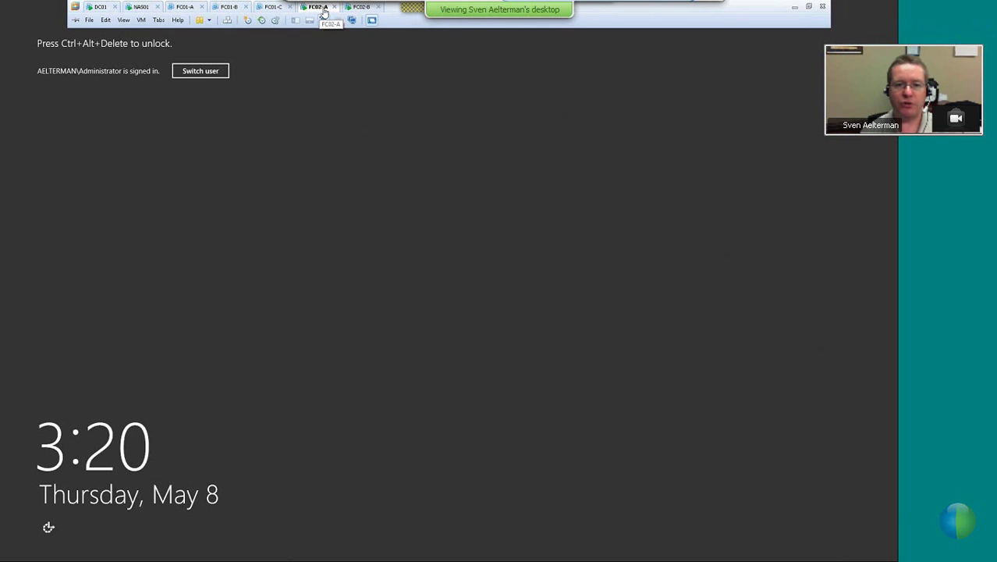
Switch to FC02-B and unlock it with the domain administrator's password
click(367, 9)
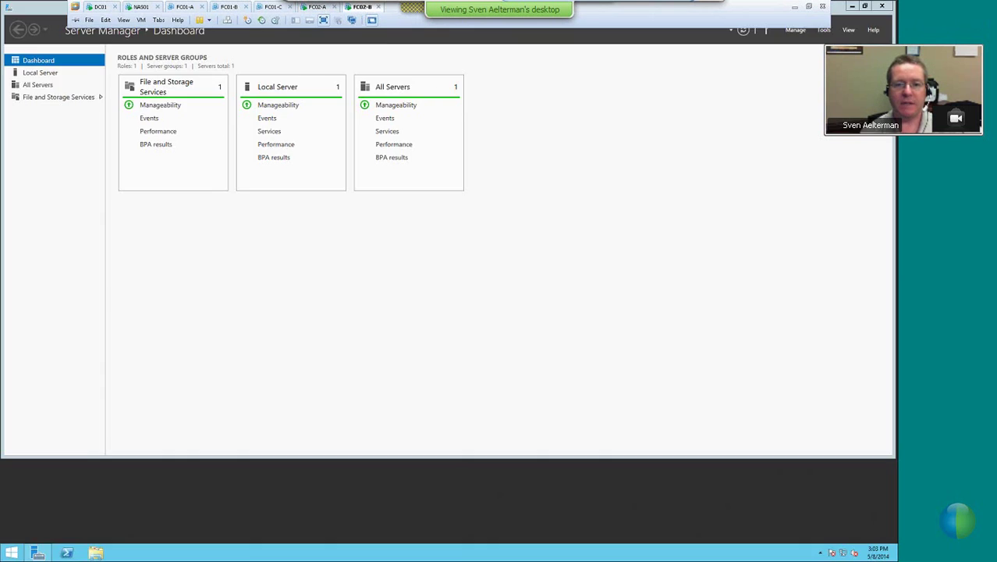
key(super+l)
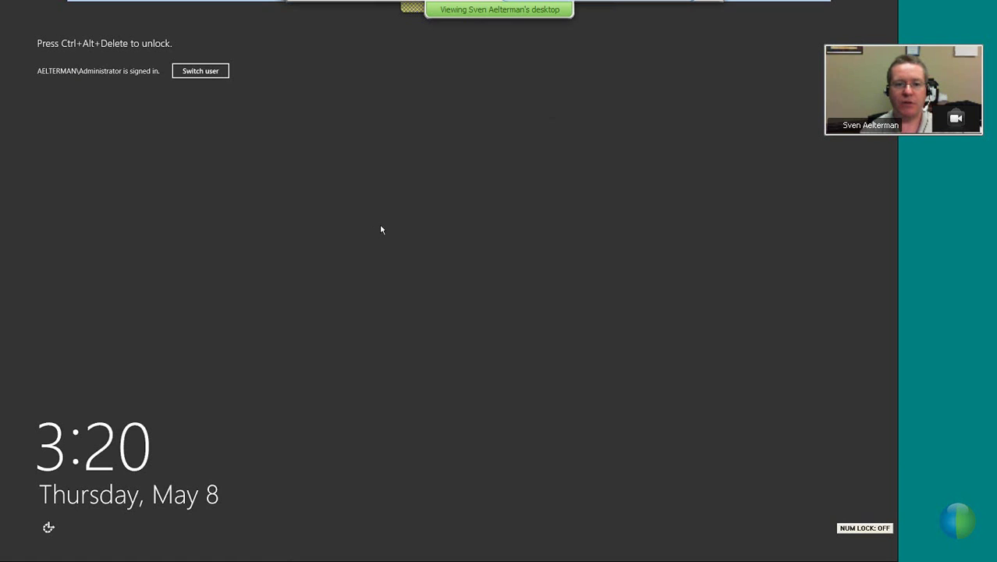
key(ctrl+alt+Delete)
text(••)
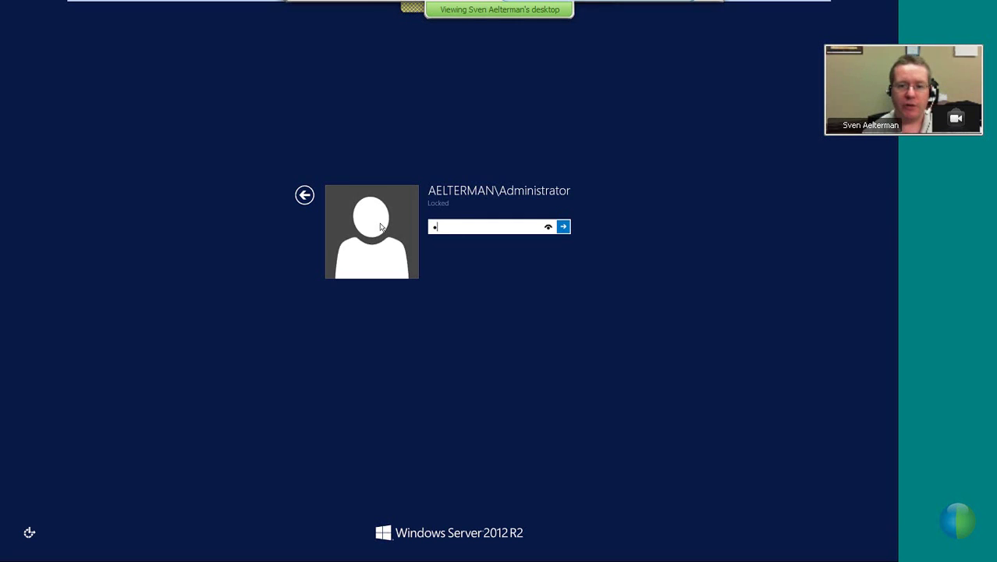
text(••••••••)
key(Return)
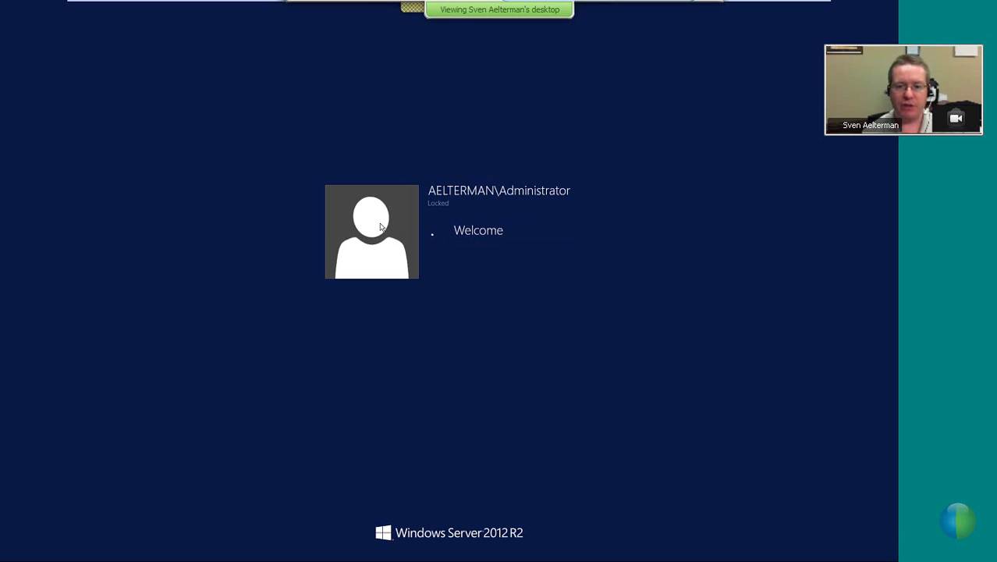
mouse_move(361, 13)
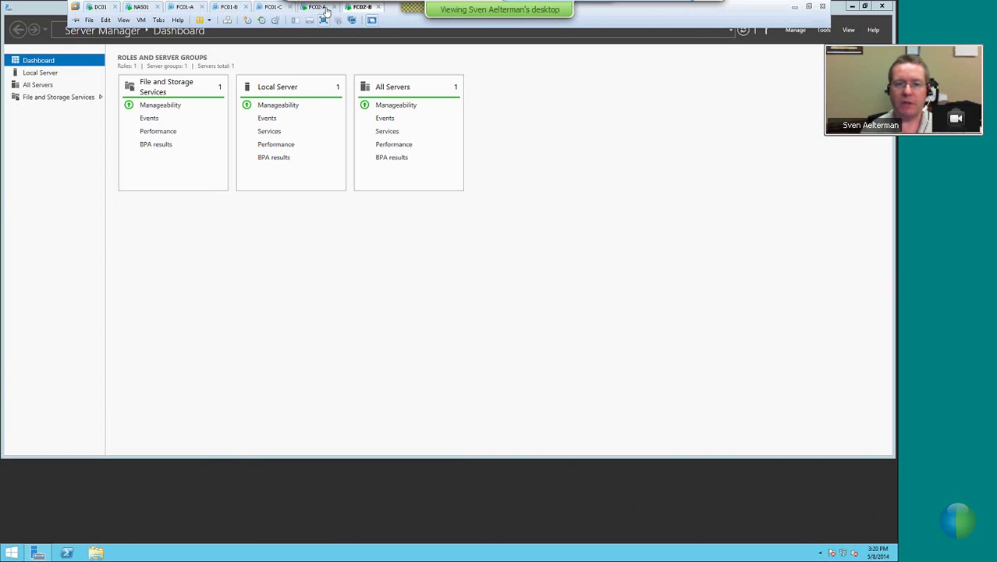
click(326, 10)
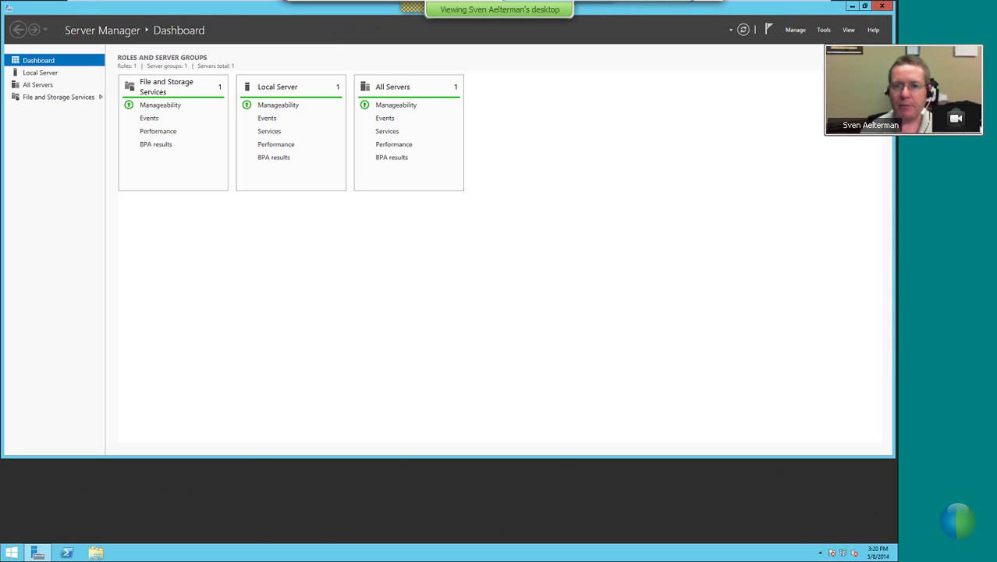
mouse_move(228, 14)
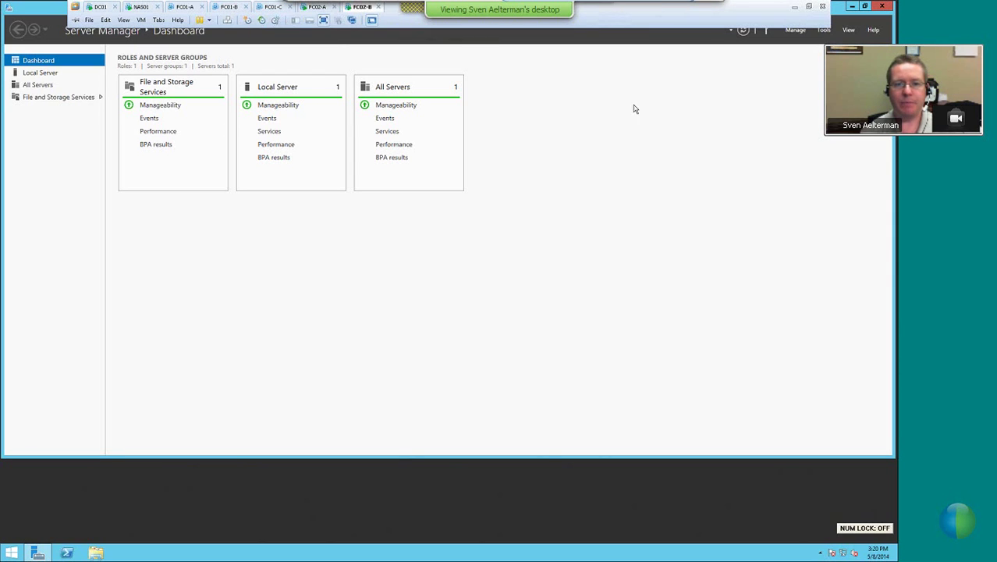
click(823, 30)
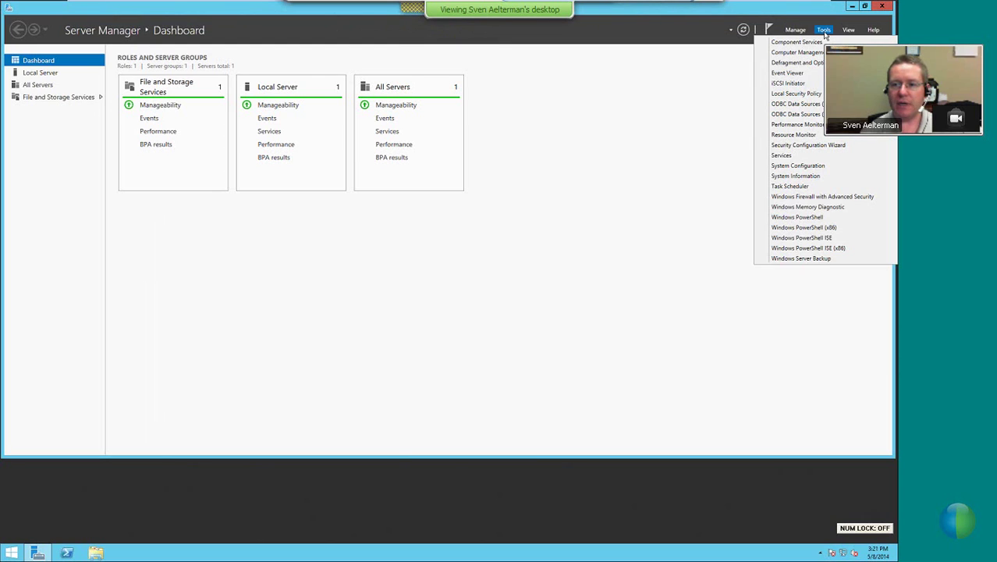
click(790, 31)
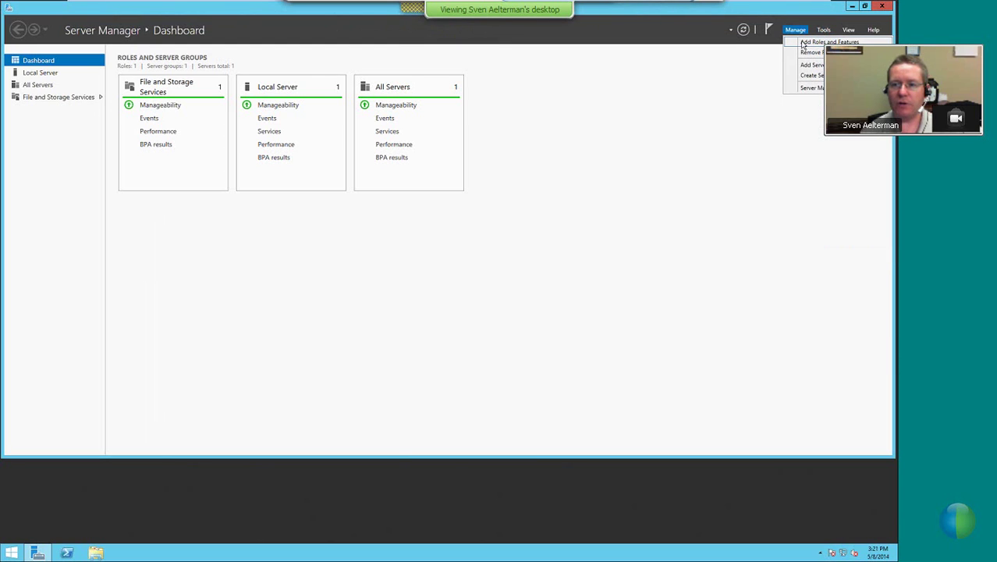
click(803, 44)
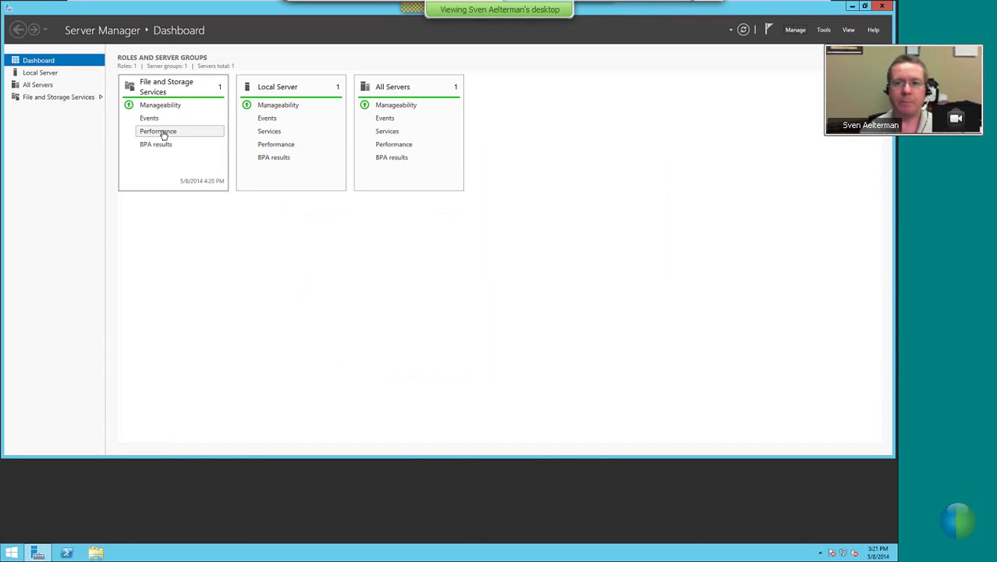
click(795, 30)
Start Add Roles and Features with role-based installation on destination server FC02-B
click(823, 42)
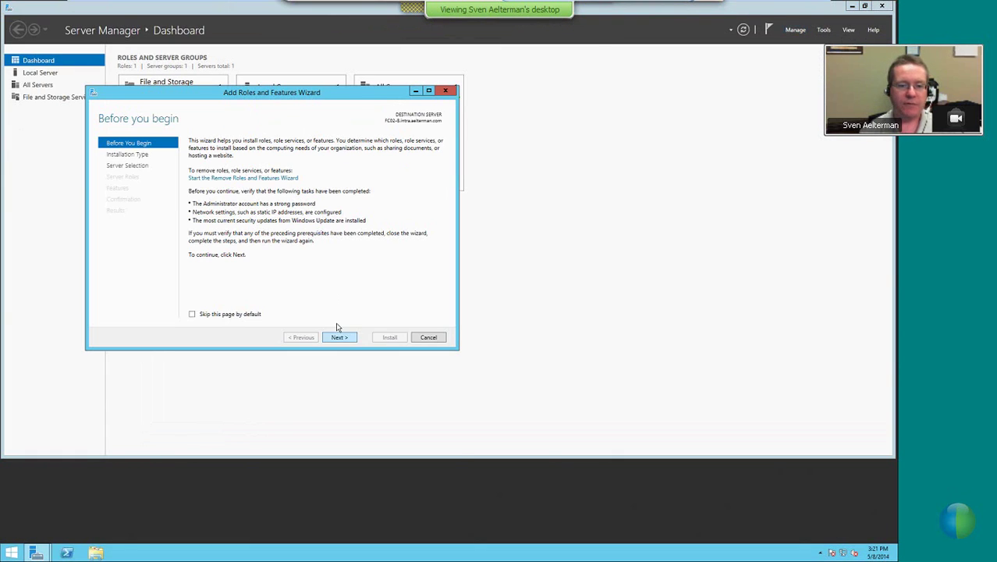
click(338, 339)
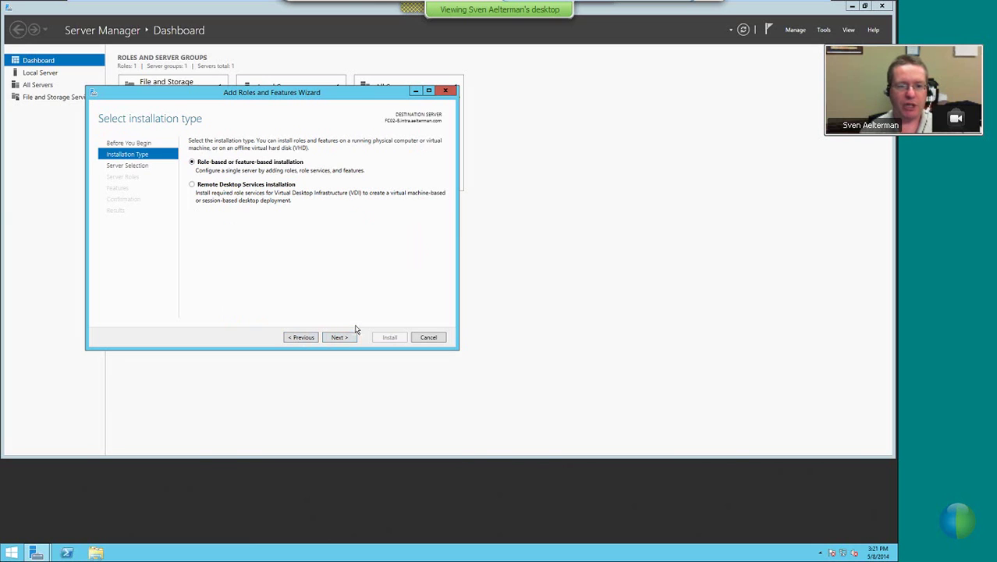
click(345, 338)
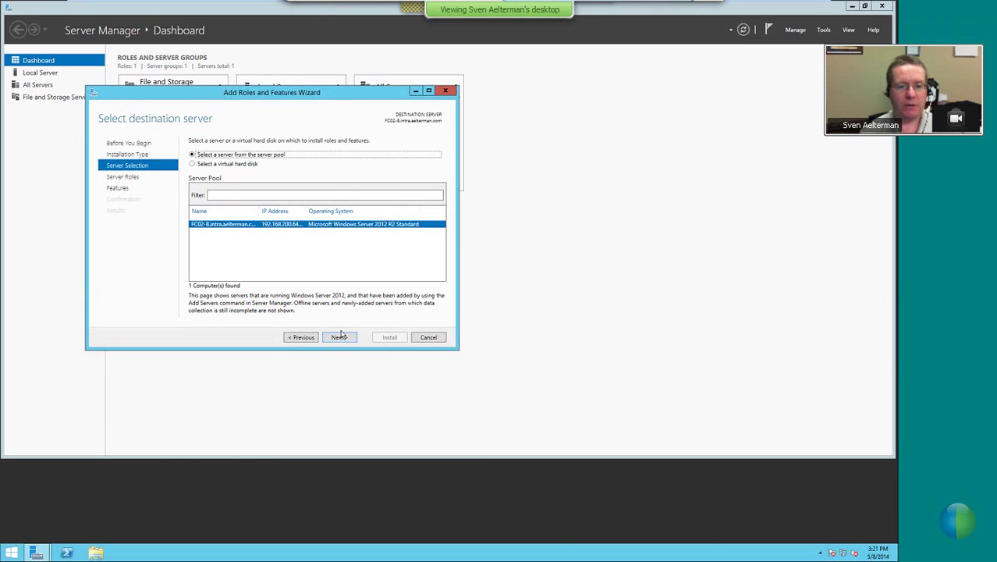
click(434, 431)
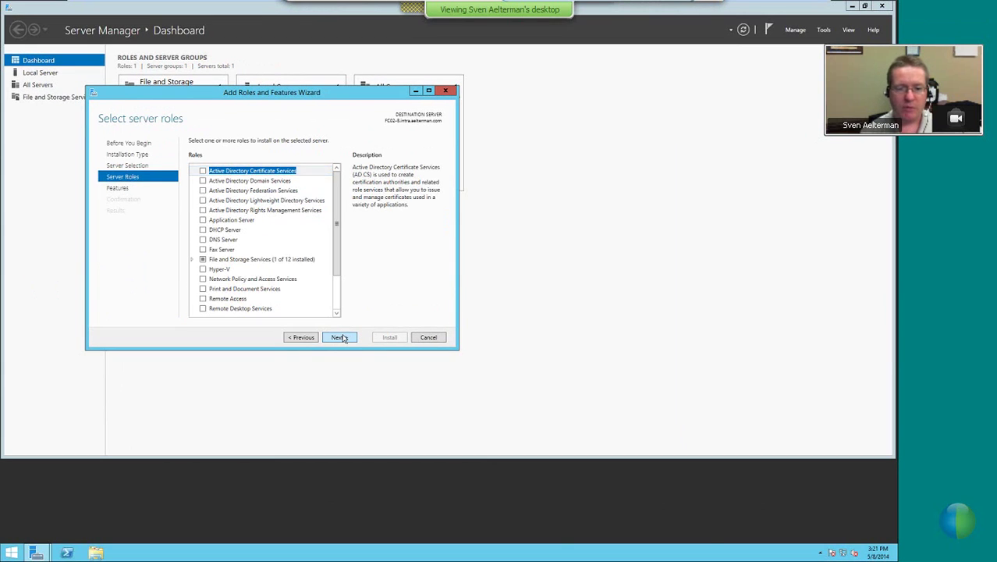
click(338, 337)
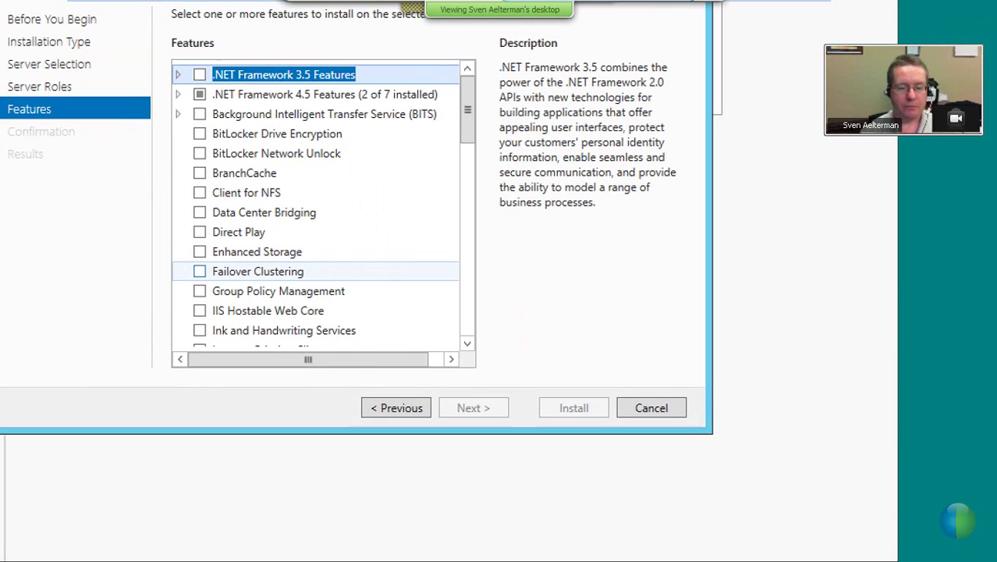
Select Failover Clustering plus its required management tools and begin the installation
mouse_move(204, 267)
mouse_down()
mouse_move(192, 266)
mouse_move(201, 275)
mouse_move(216, 267)
mouse_move(202, 261)
mouse_up()
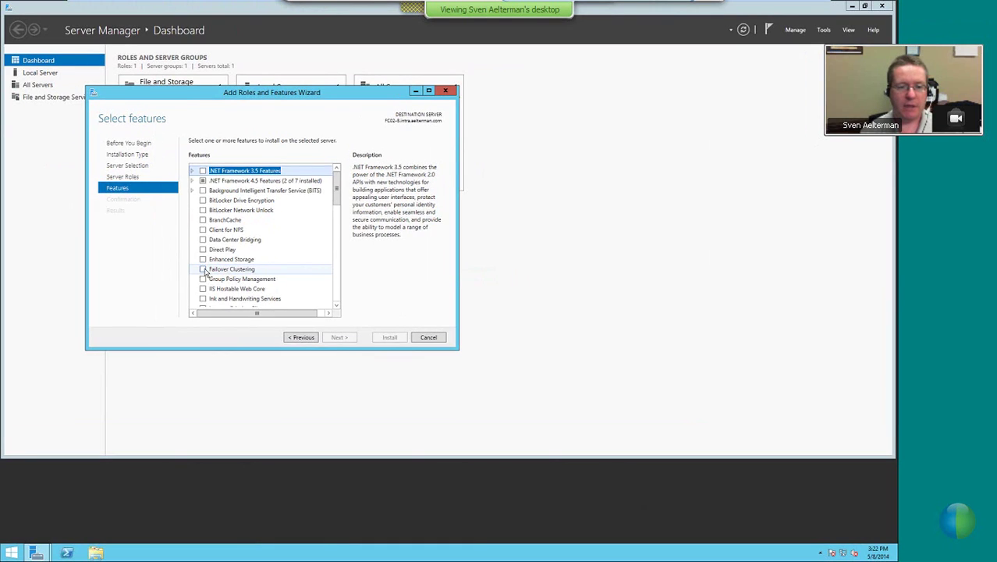
click(199, 270)
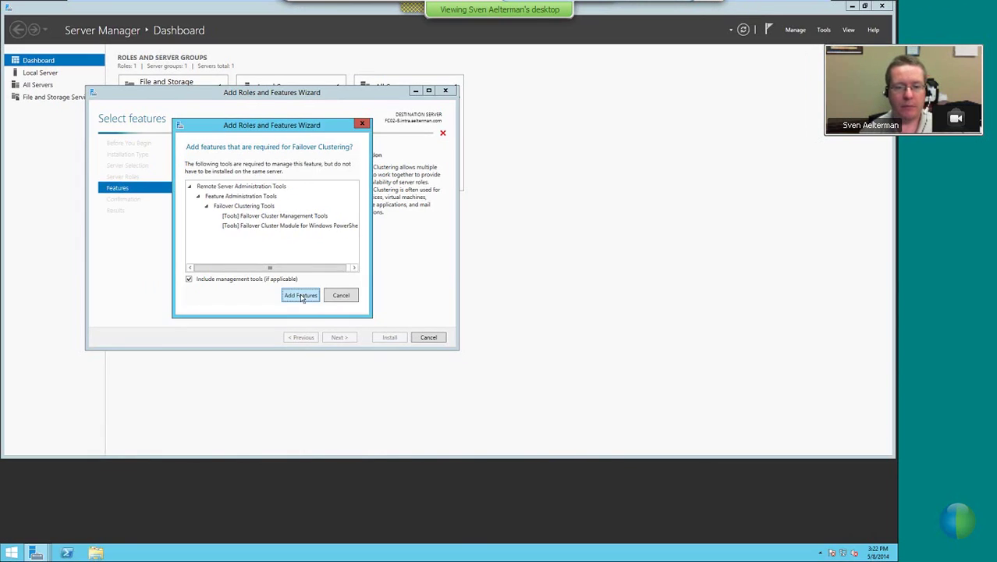
click(360, 369)
click(347, 340)
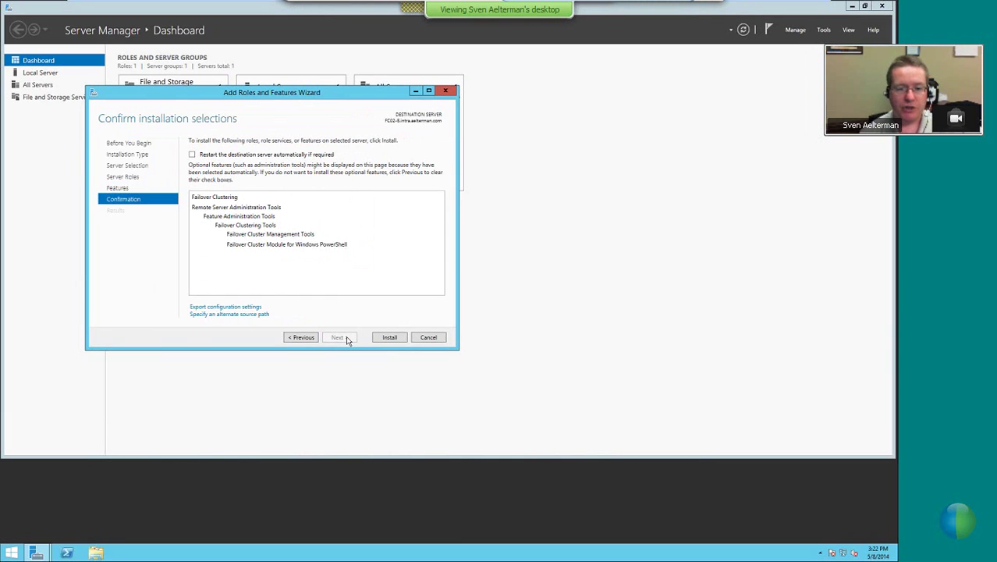
click(387, 338)
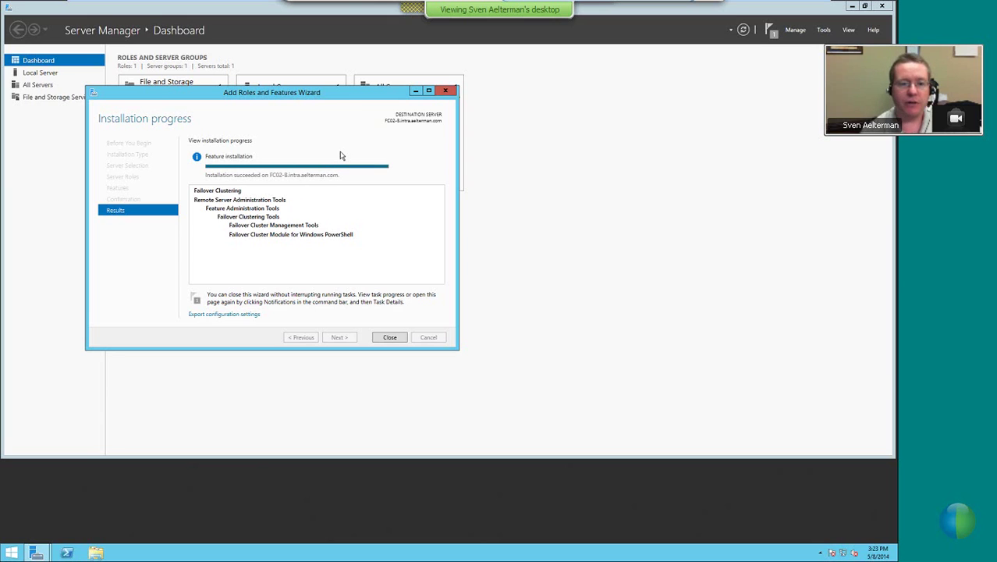
Close the wizard once Failover Clustering has installed successfully
click(390, 336)
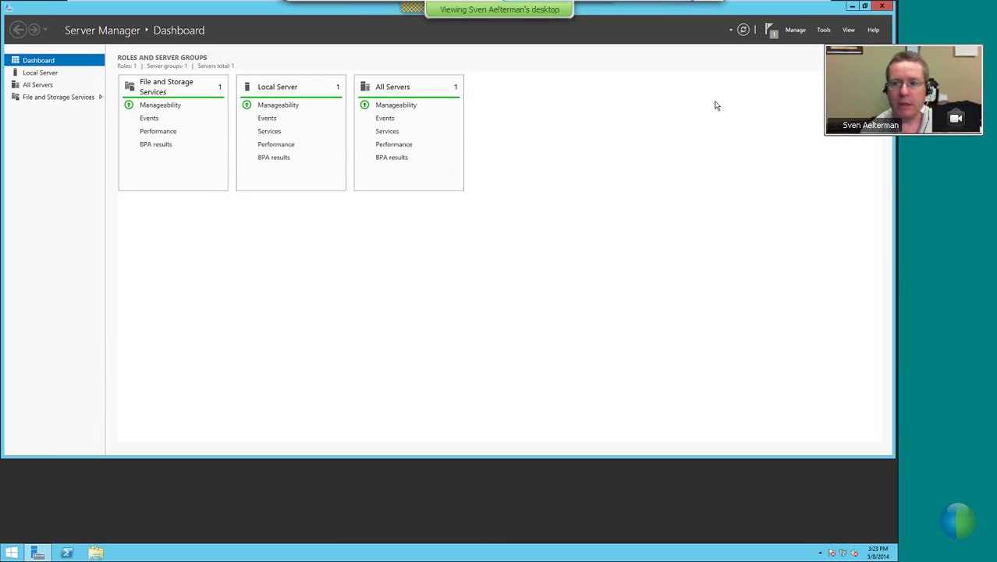
Launch iSCSI Initiator from Tools, agree to start its service, and show Discovery
click(822, 31)
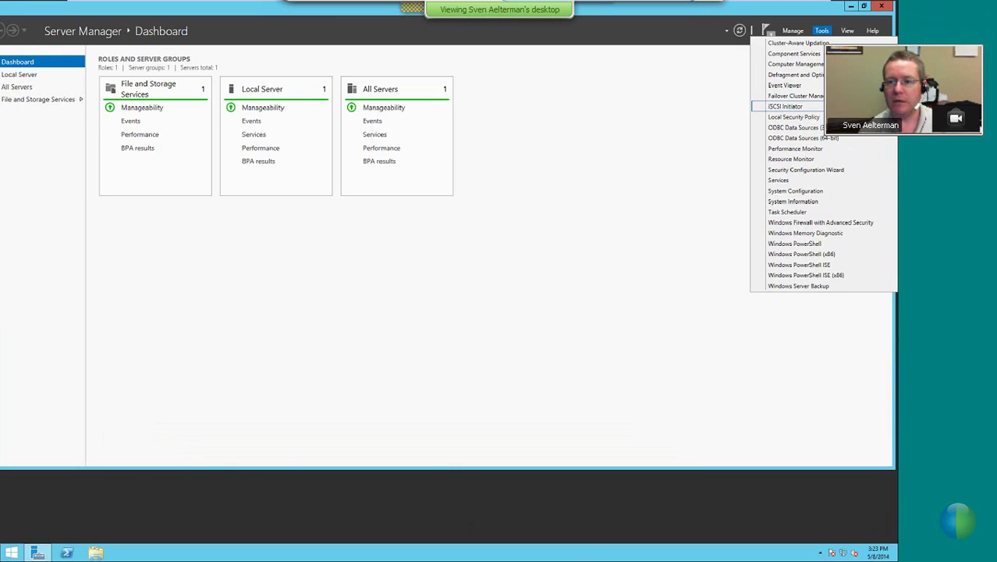
click(790, 103)
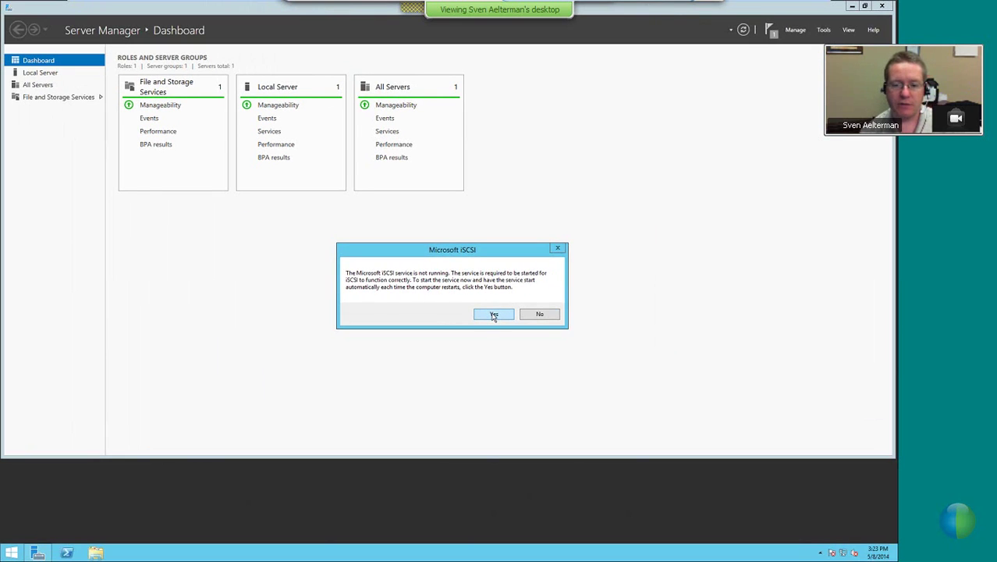
click(499, 332)
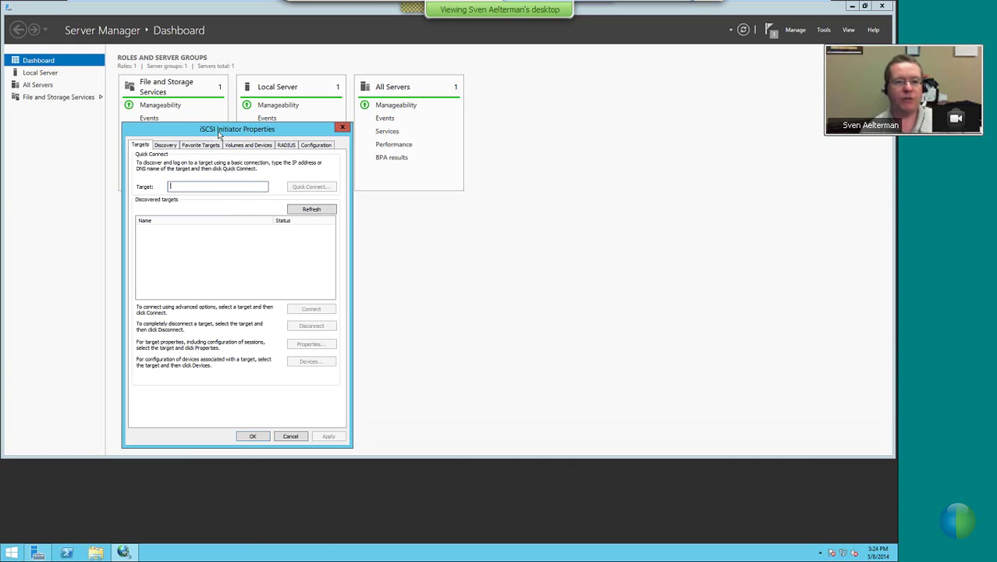
click(165, 145)
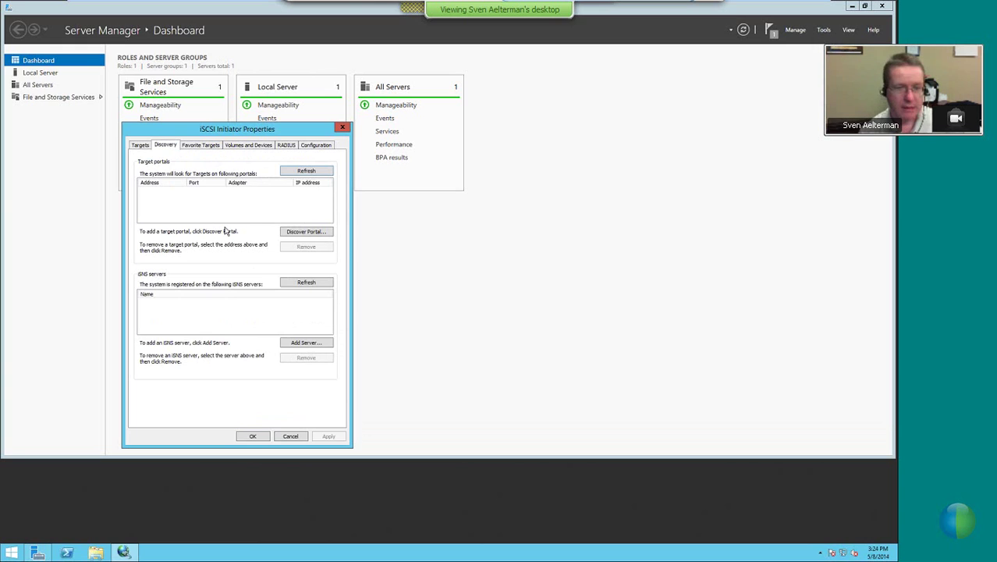
Add target portal 192.168.200.55 on port 3260, fixing the mistyped address first
click(296, 232)
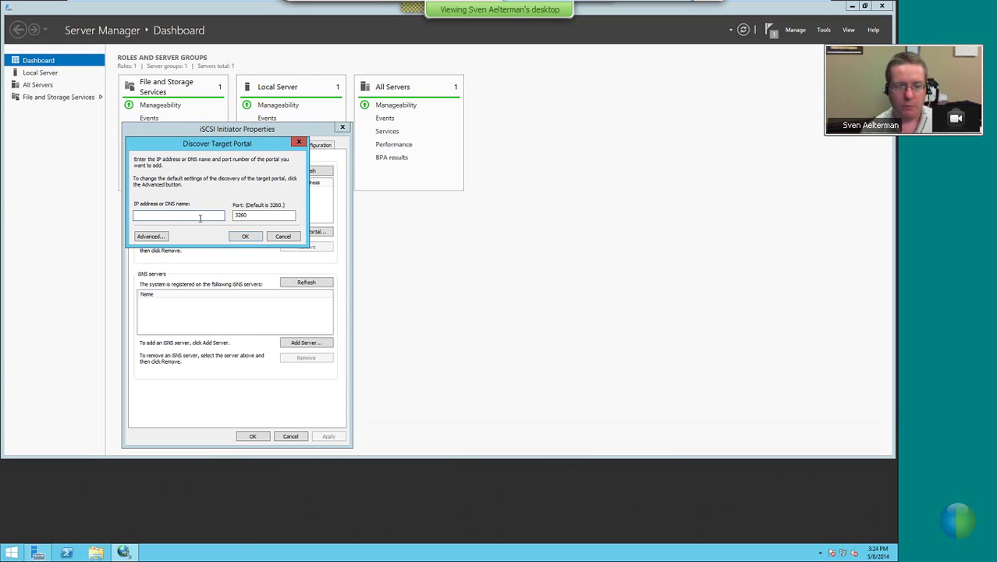
text(192.1)
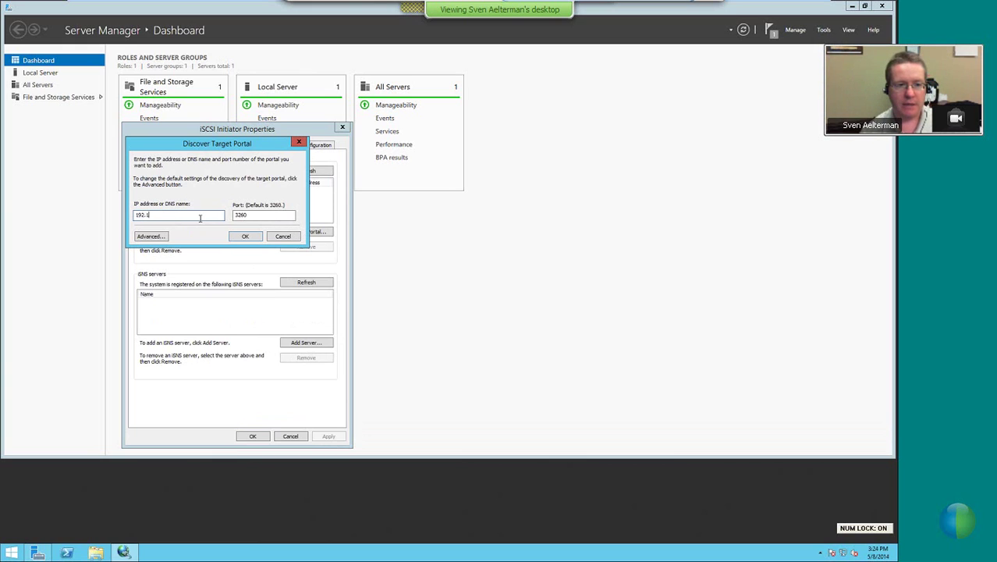
text(68.)
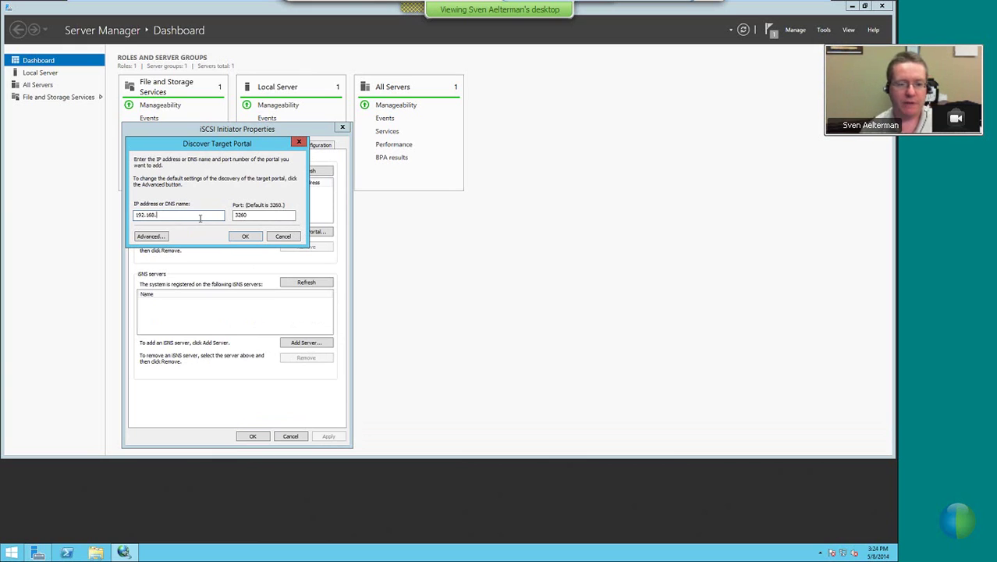
text(232)
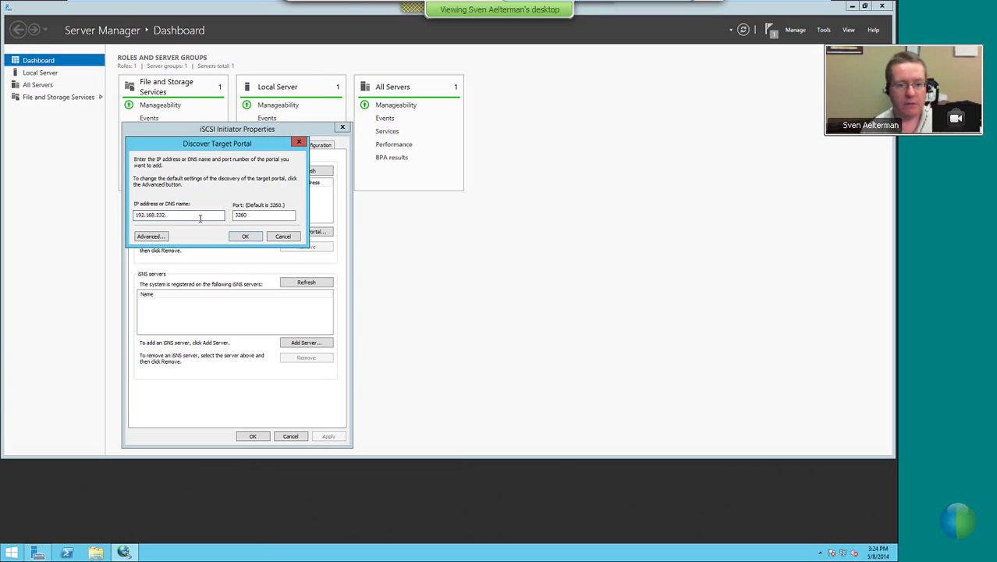
text(.55)
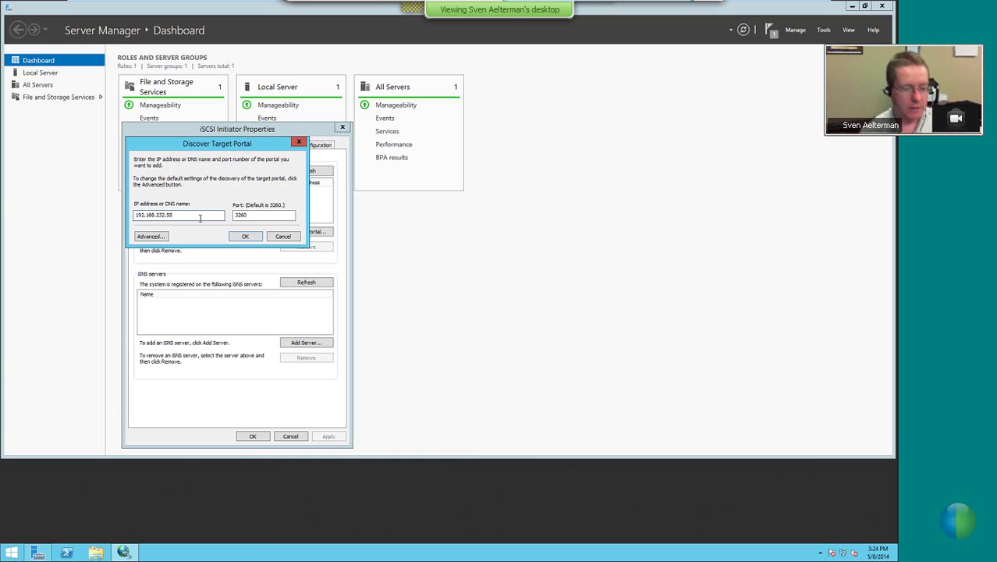
key(Left)
key(Left)
key(Left)
key(BackSpace)
key(BackSpace)
text(00)
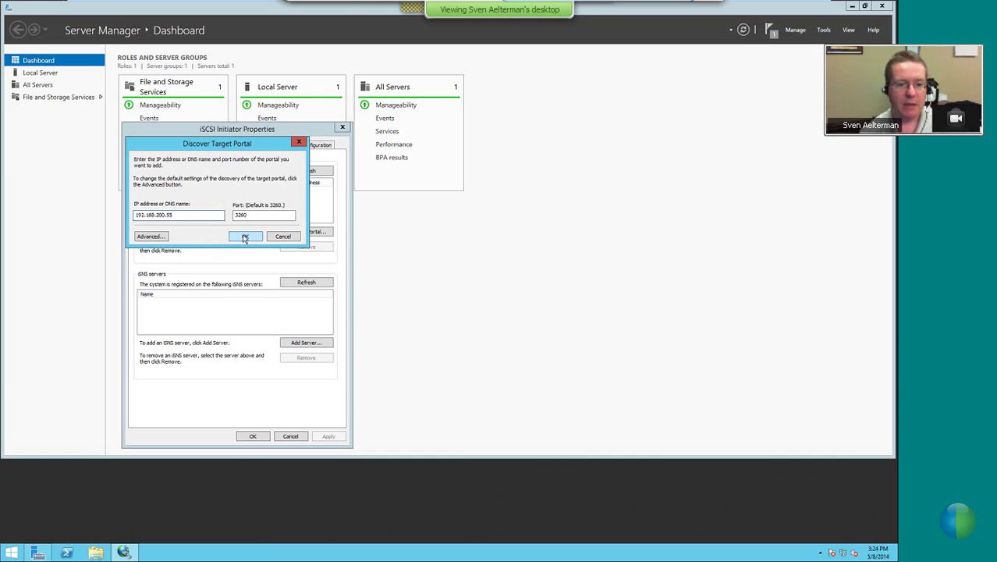
click(244, 237)
Connect to nas01-fc02-quorum-target on the Targets tab, then close iSCSI Initiator
click(140, 146)
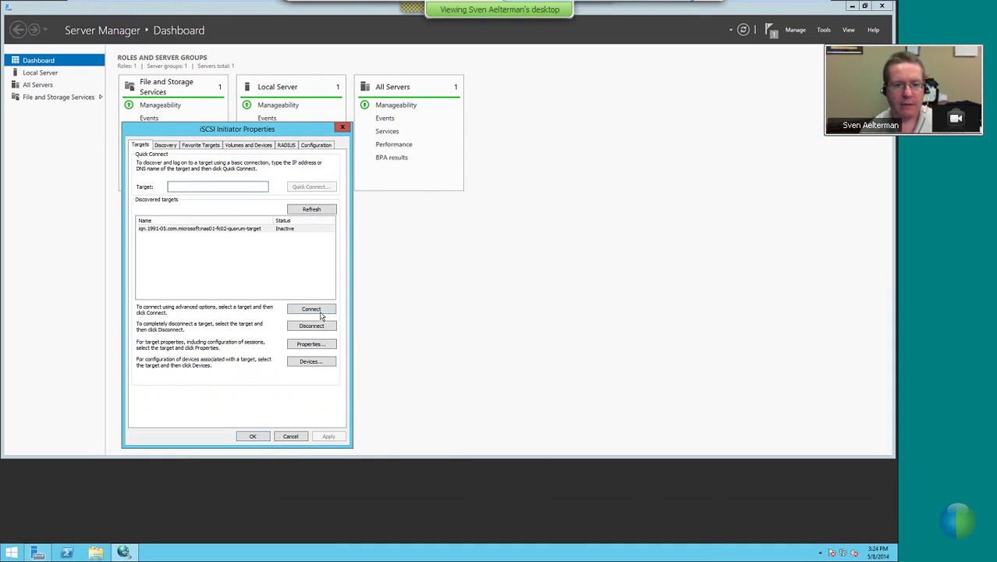
click(456, 389)
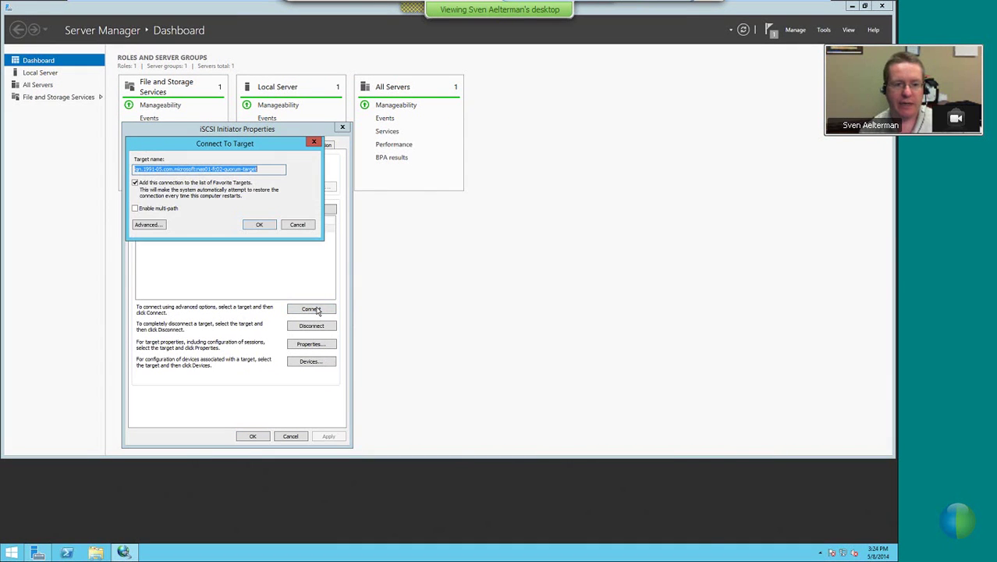
click(259, 225)
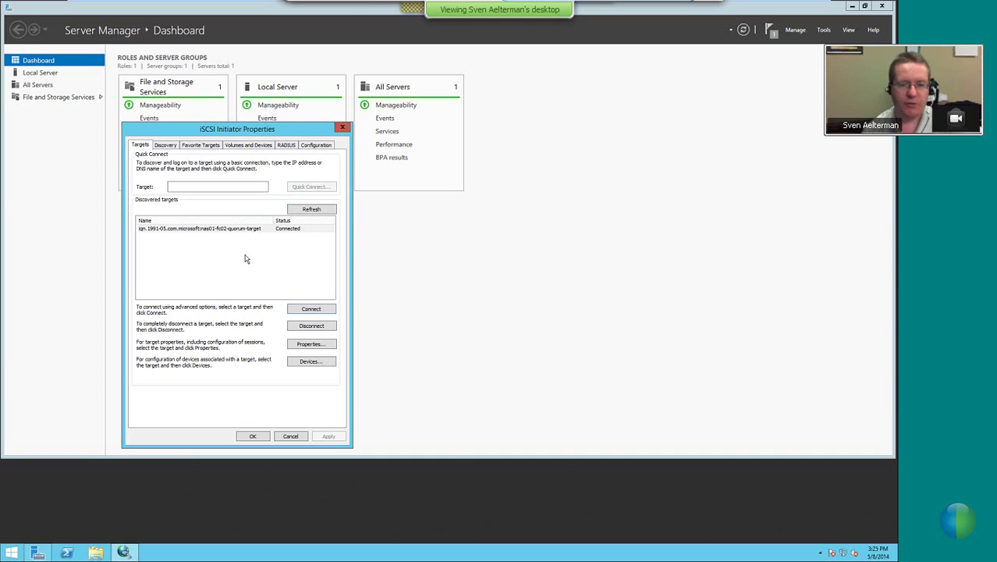
click(254, 437)
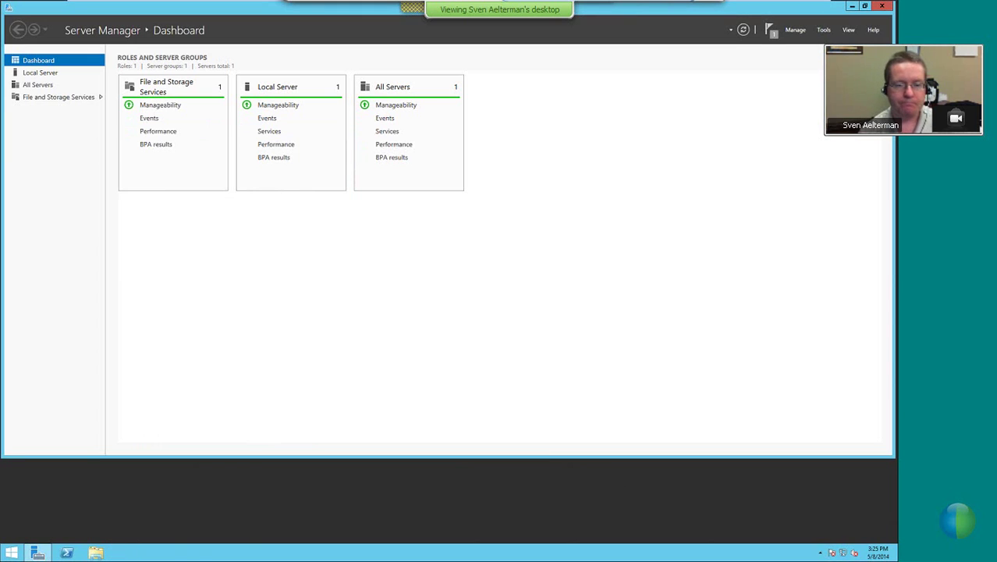
Show File and Storage Services' Disks list, revealing the offline 512 MB iSCSI disk
click(44, 97)
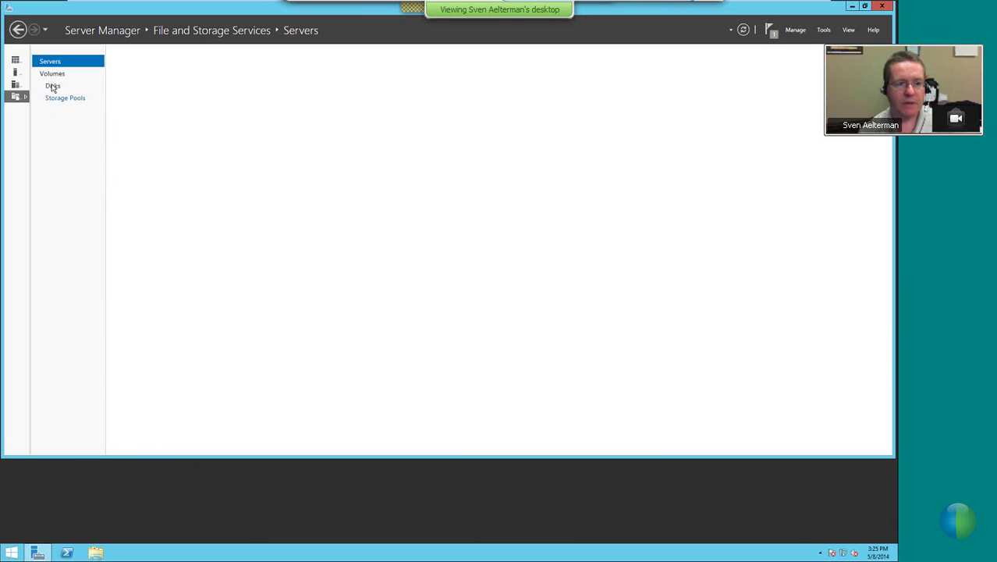
click(52, 86)
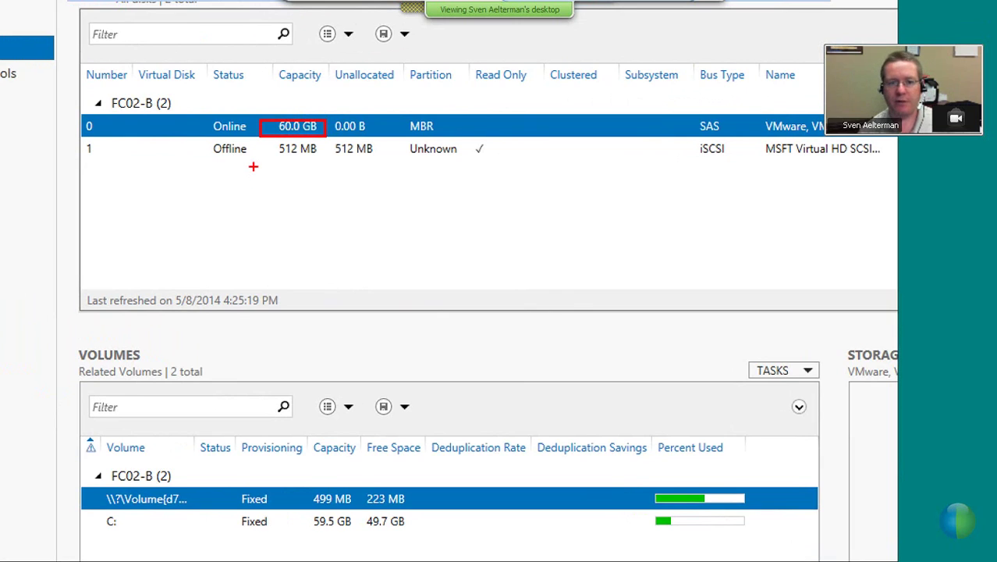
drag(209, 138, 303, 138)
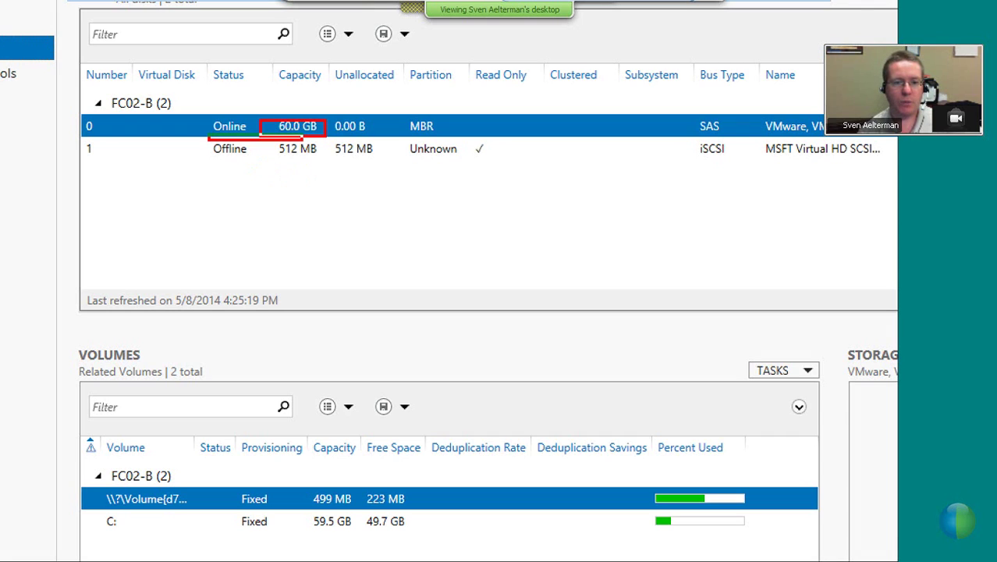
drag(208, 138, 326, 161)
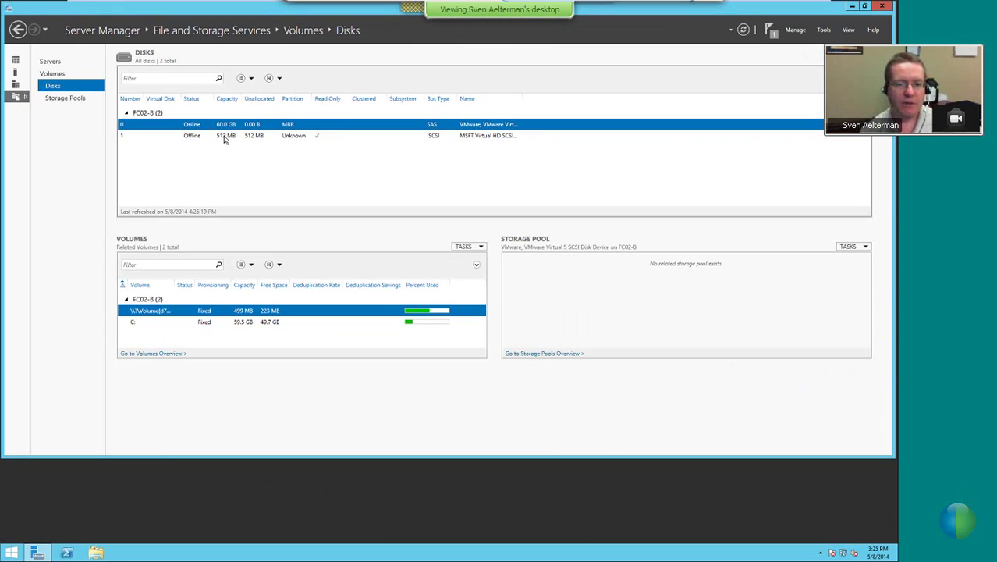
Bring the 512 MB disk 1 online, then initialize it as GPT
right_click(223, 138)
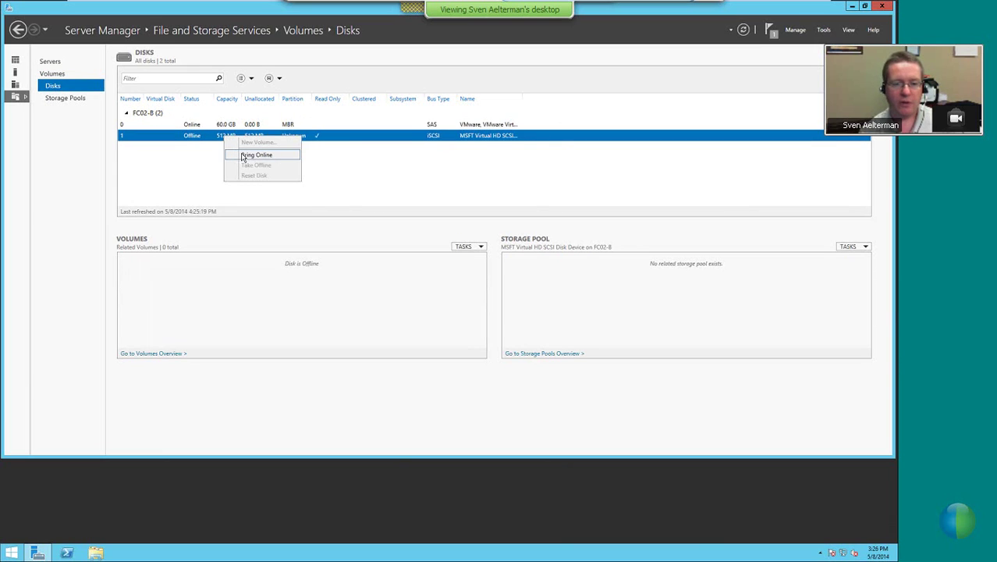
click(244, 155)
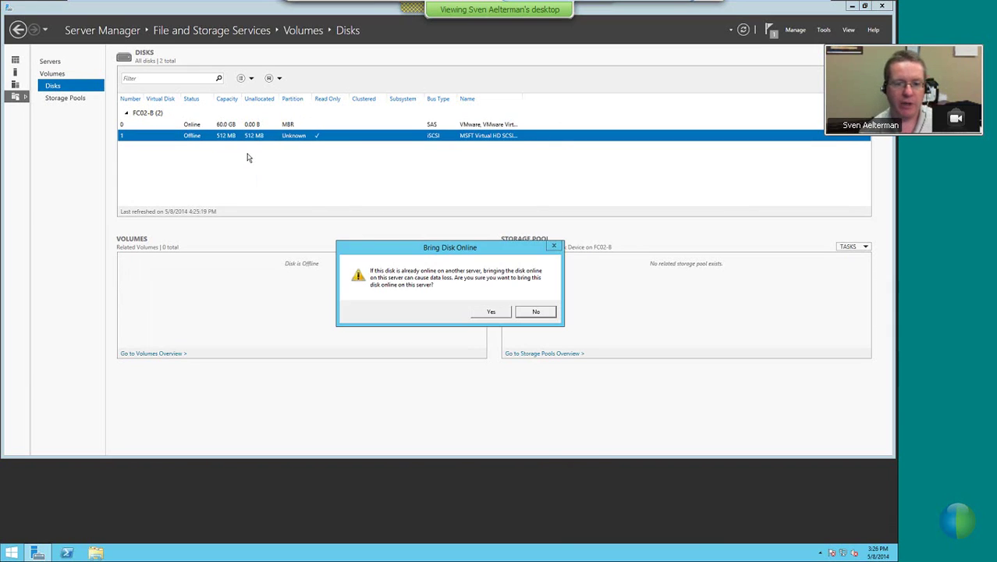
click(484, 312)
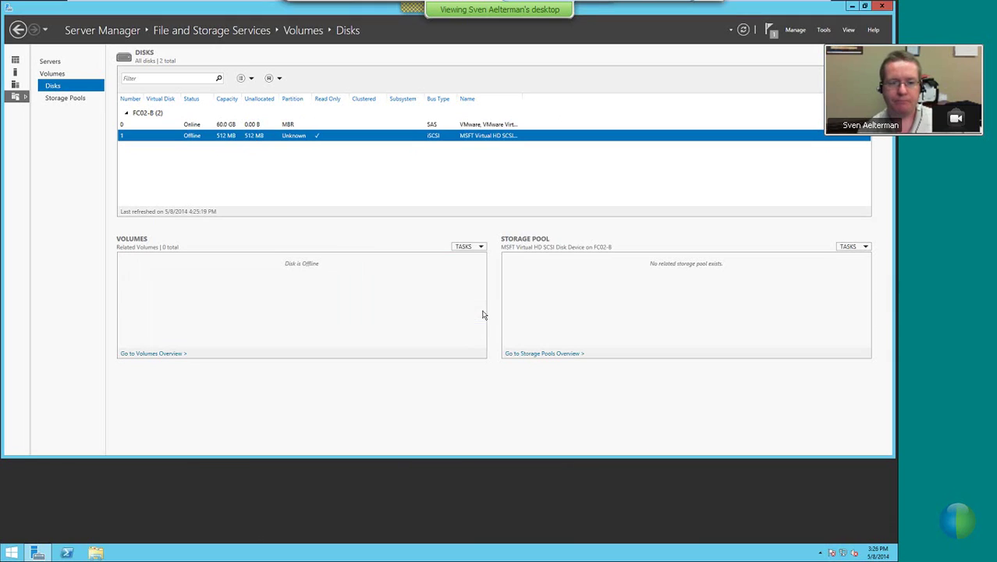
right_click(238, 136)
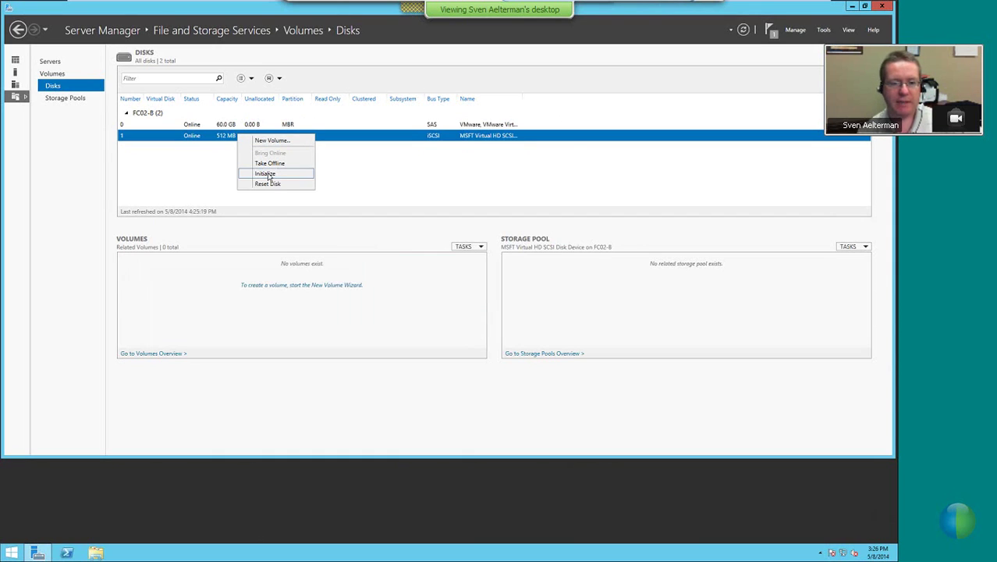
click(267, 174)
click(490, 312)
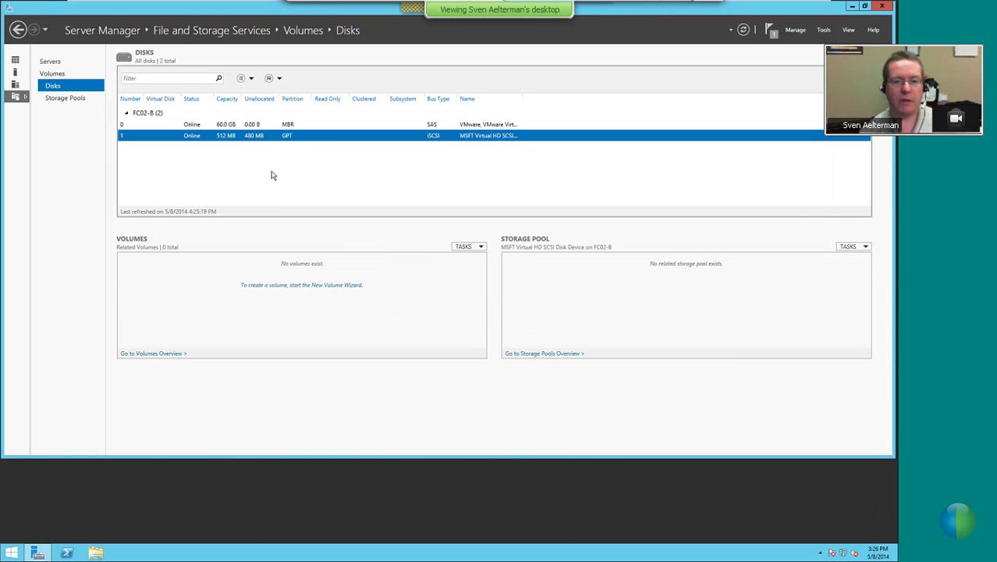
Start a New Volume on Disk 1 with the full 480 MB and drive letter Q
right_click(230, 141)
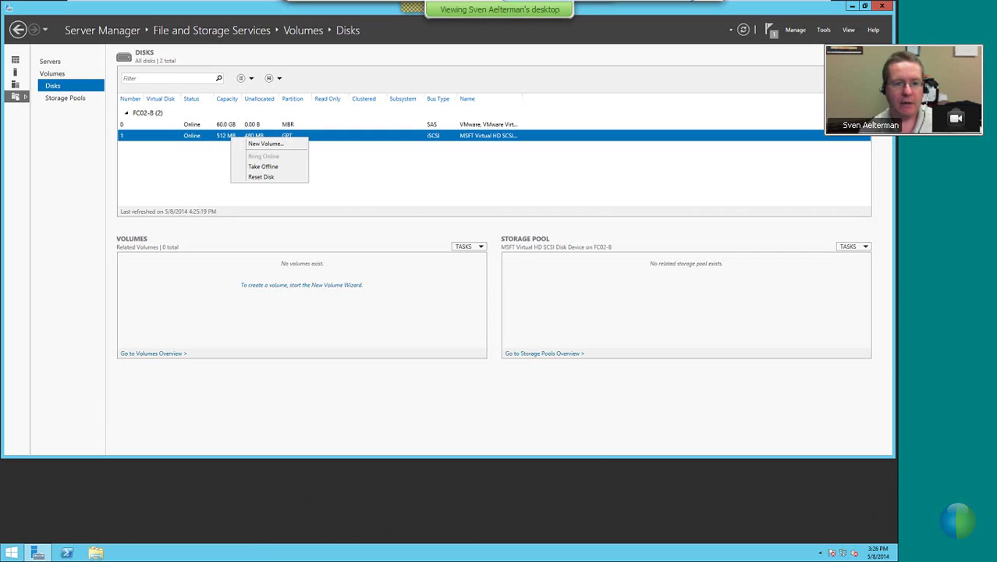
click(259, 144)
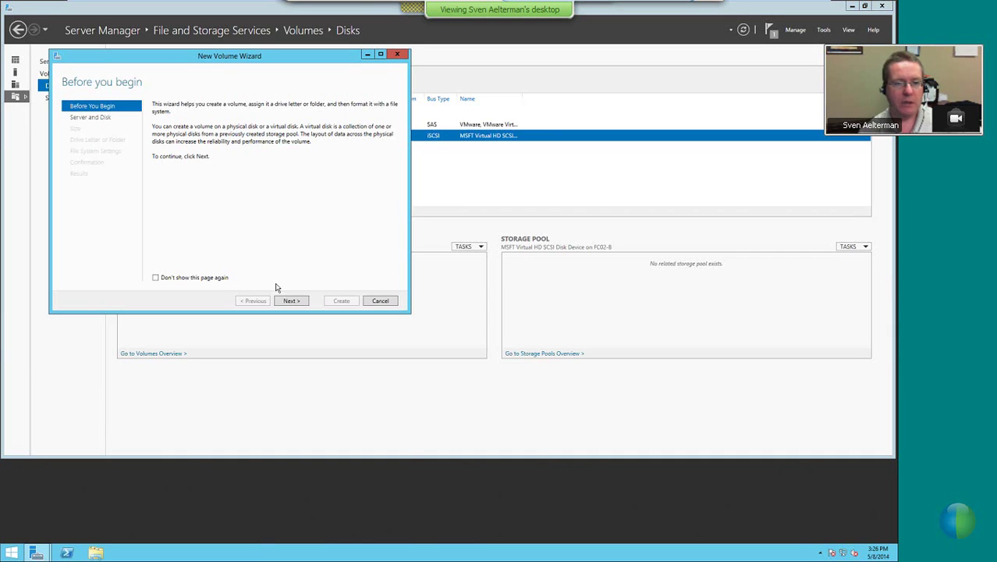
click(290, 302)
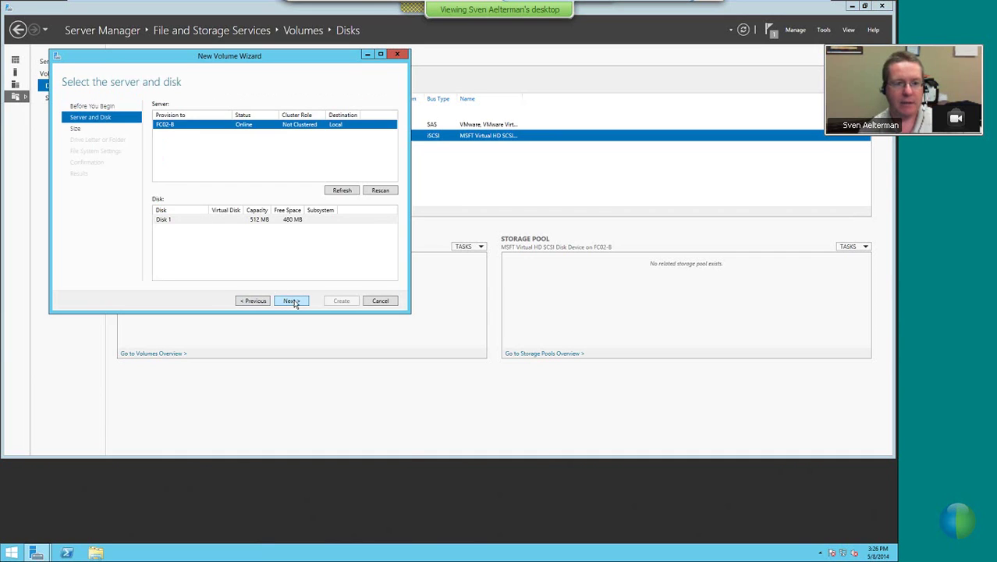
click(291, 301)
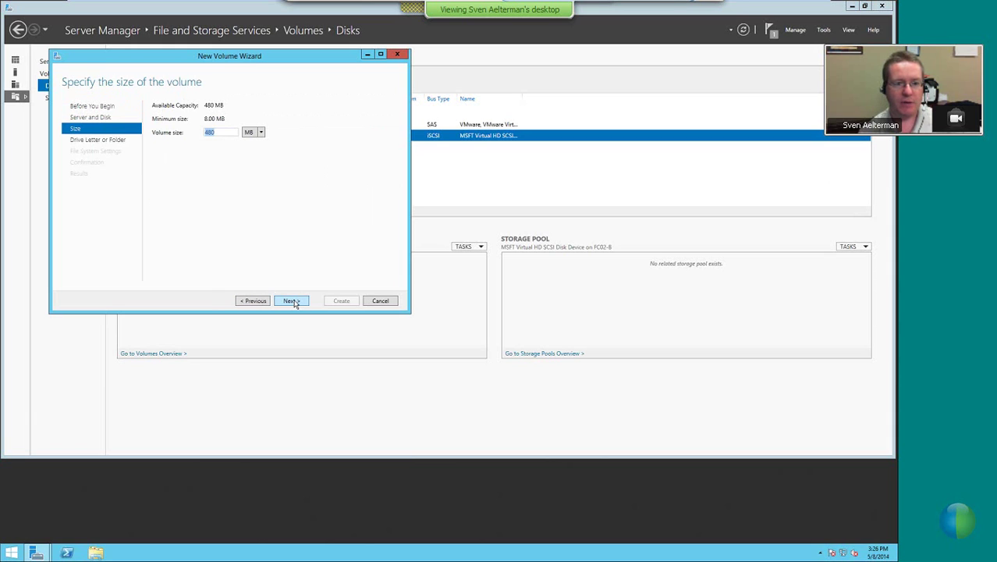
click(291, 301)
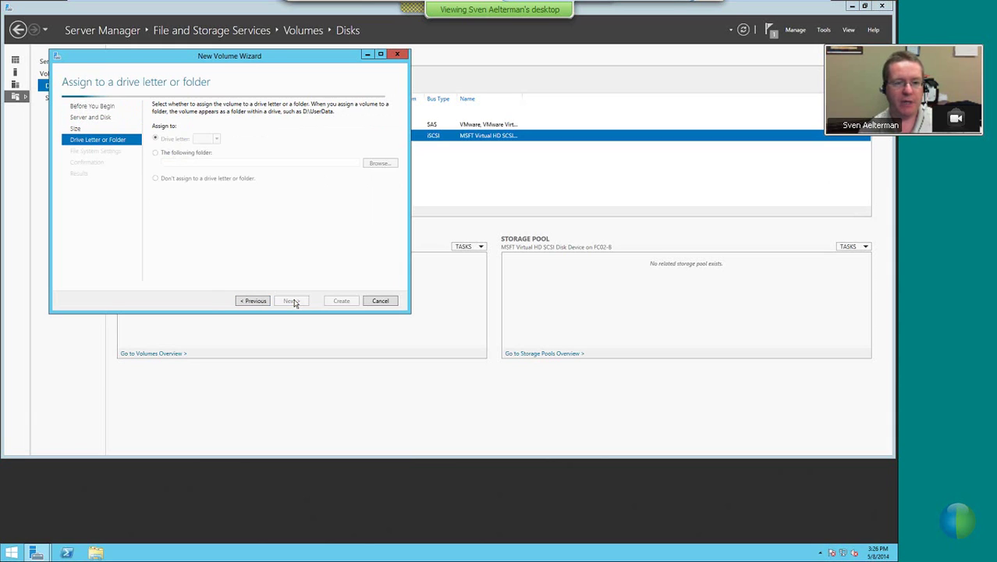
click(216, 140)
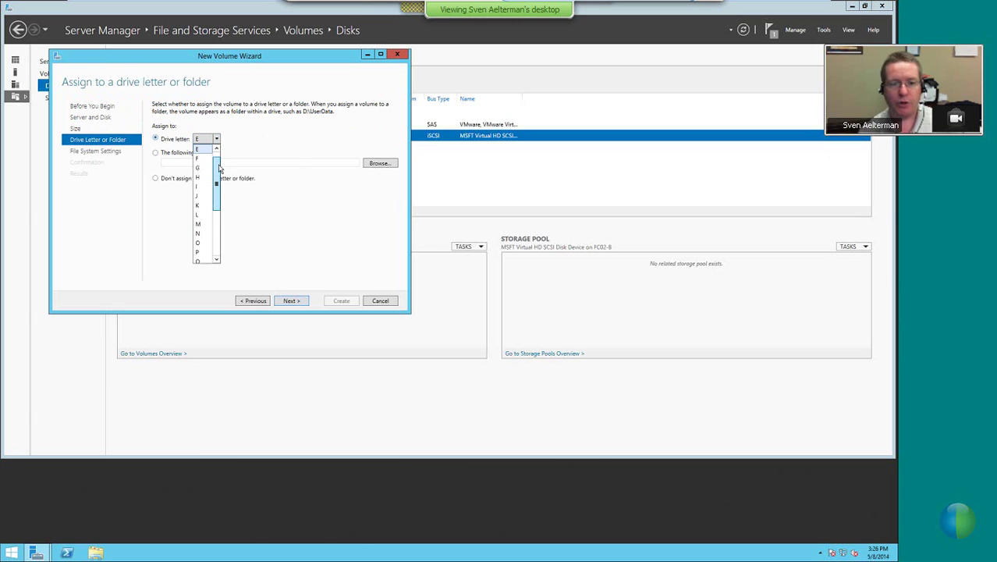
drag(219, 170, 219, 204)
click(202, 198)
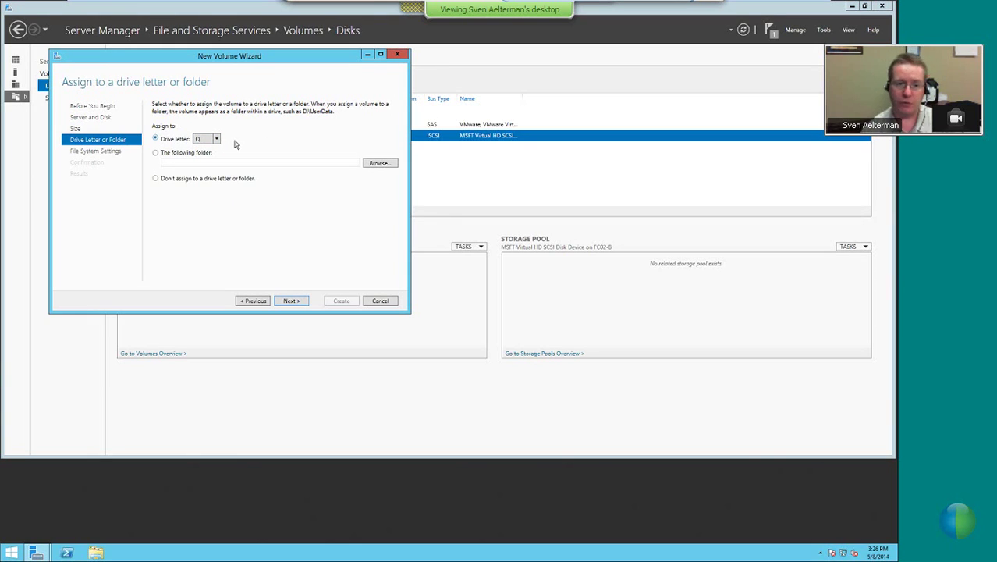
click(289, 301)
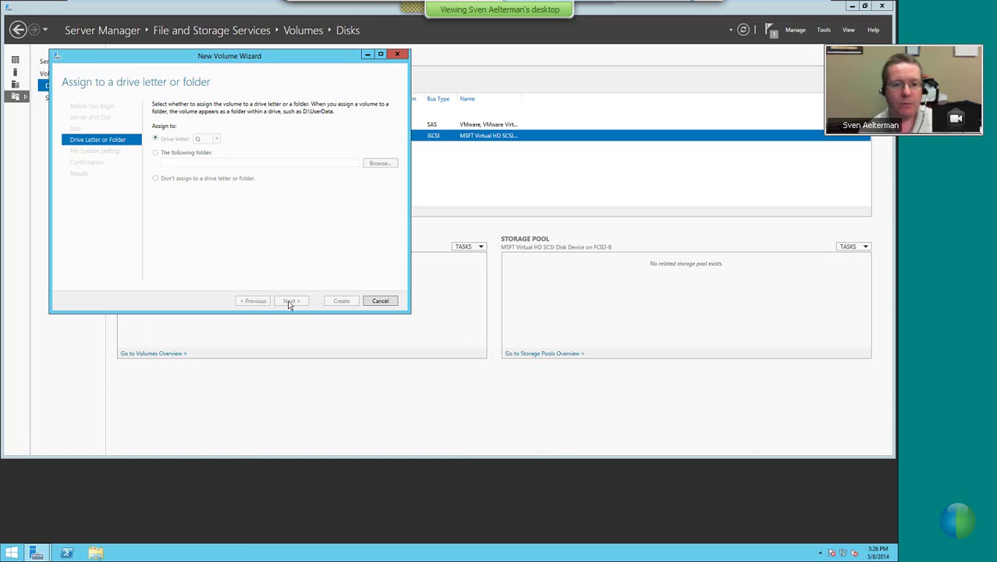
Label the volume Quorum with 64K allocation units, then create it
drag(251, 138, 204, 139)
text(Quorum)
key(BackSpace)
key(BackSpace)
key(BackSpace)
key(BackSpace)
text(orum)
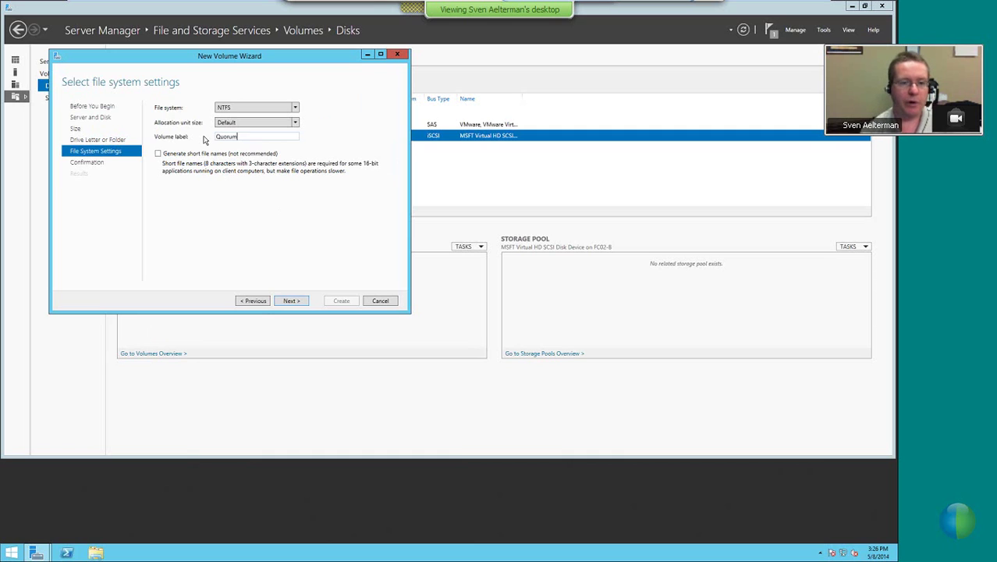
click(295, 123)
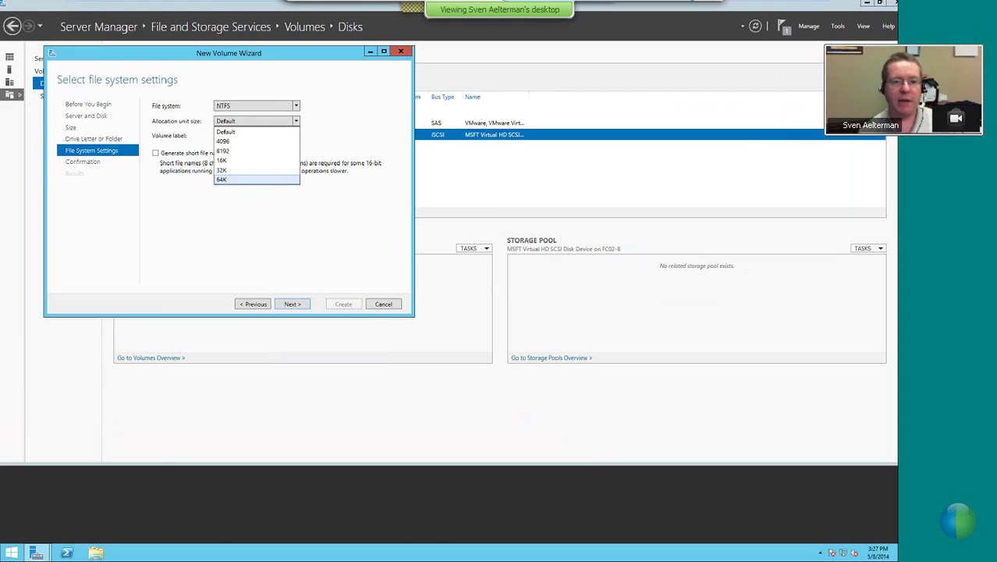
click(263, 66)
click(263, 66)
click(225, 179)
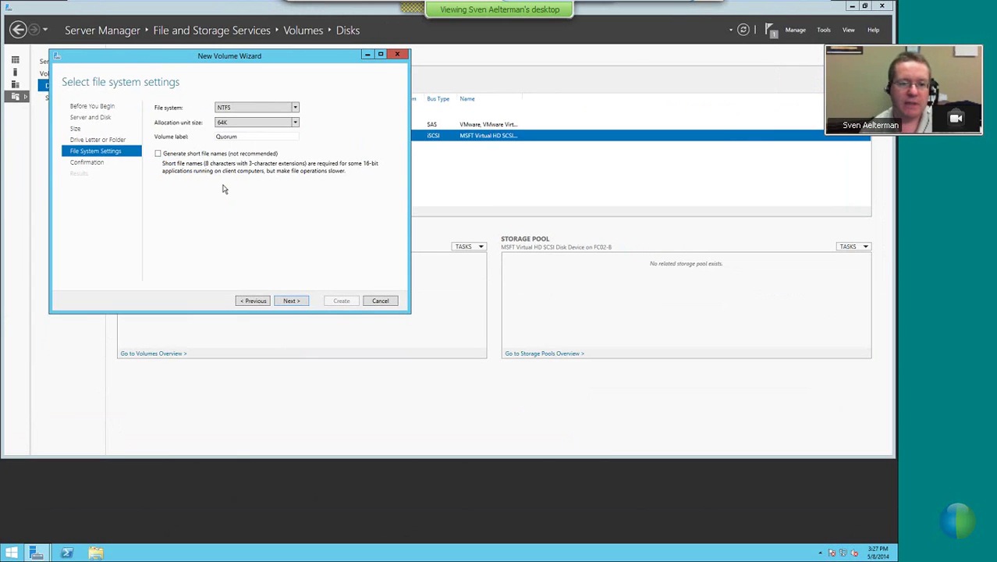
click(291, 301)
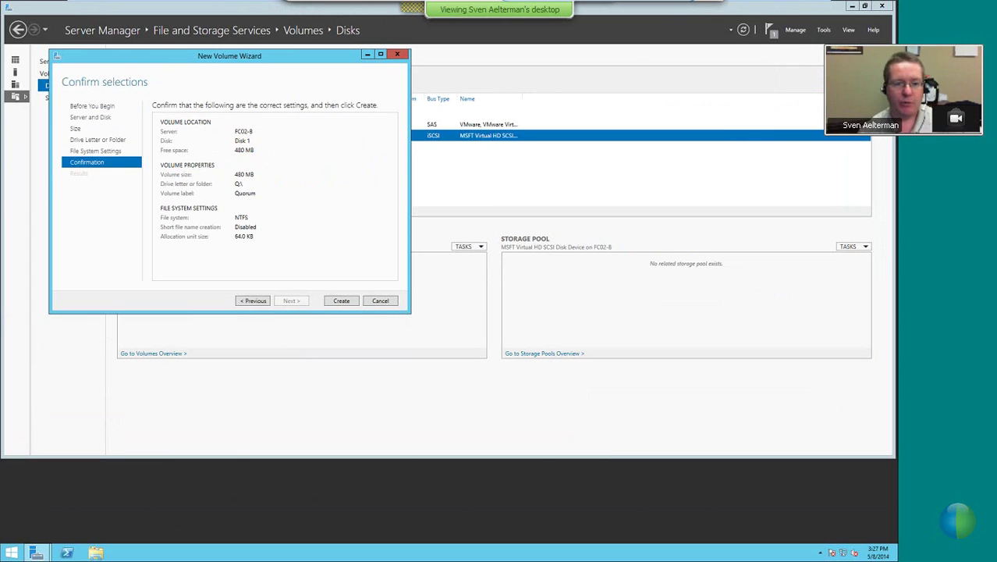
click(343, 300)
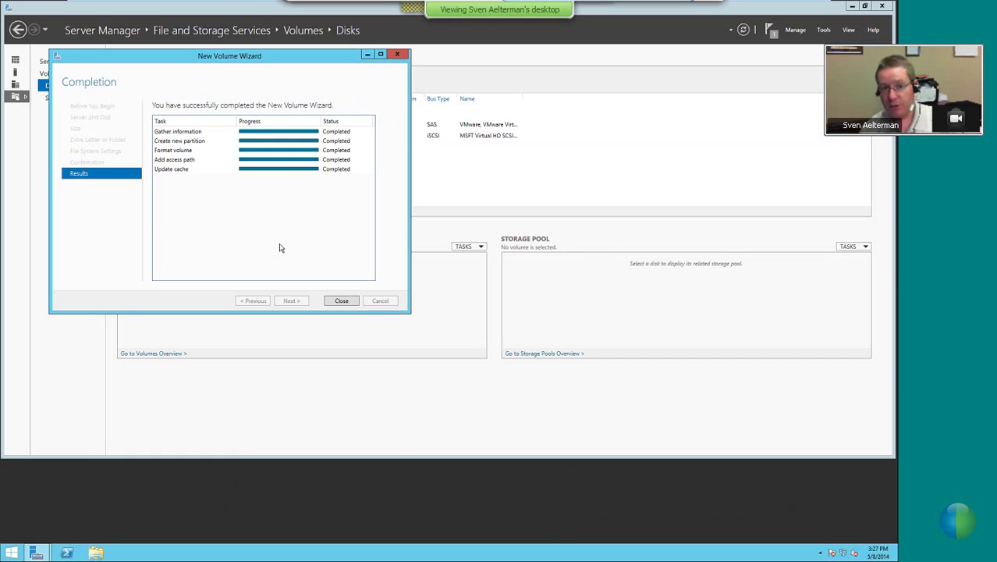
click(345, 301)
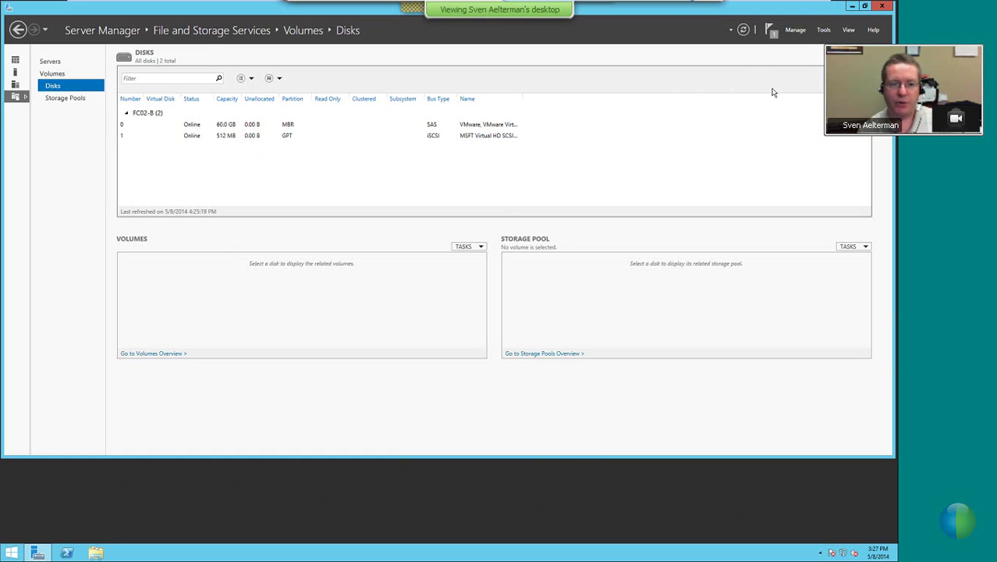
Open Server Manager's Tools menu on FC02-B
click(823, 32)
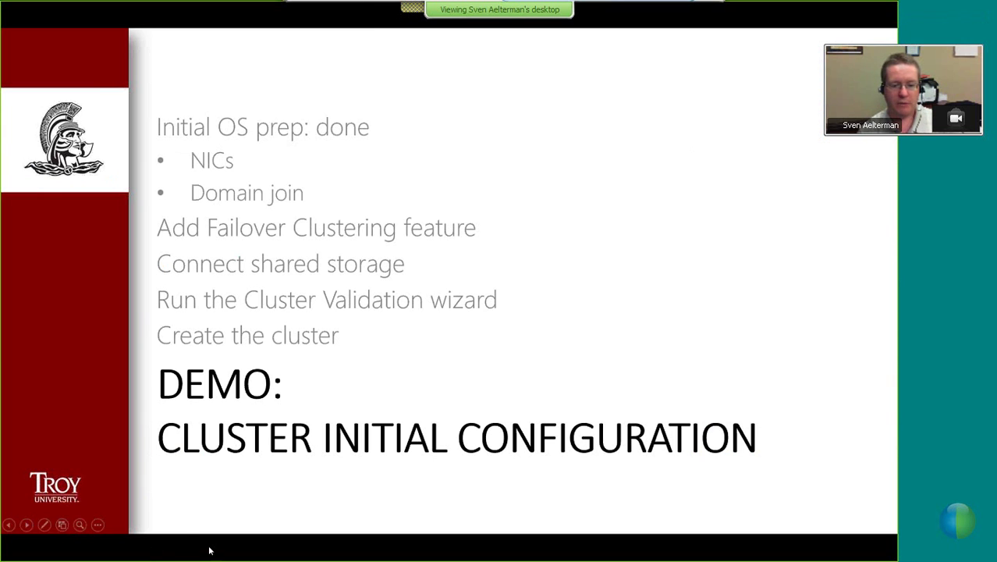
Exit the slideshow to the host desktop and switch to the FC02-B virtual machine
key(super)
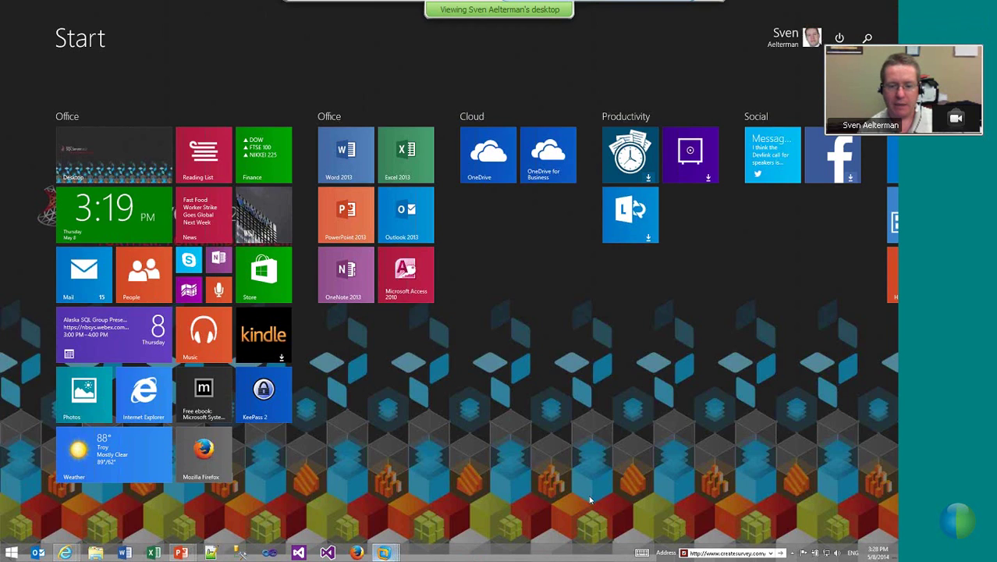
click(383, 553)
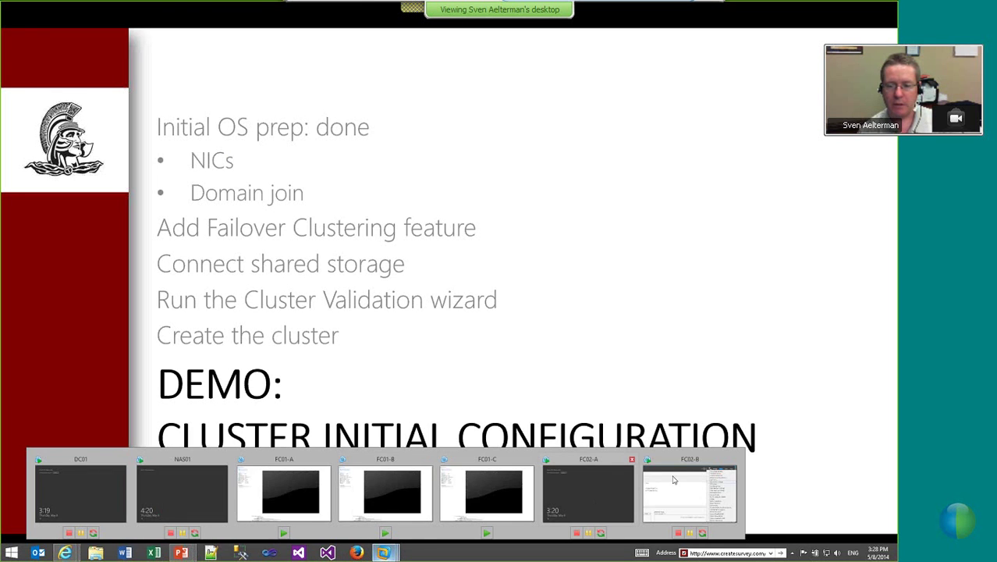
click(592, 491)
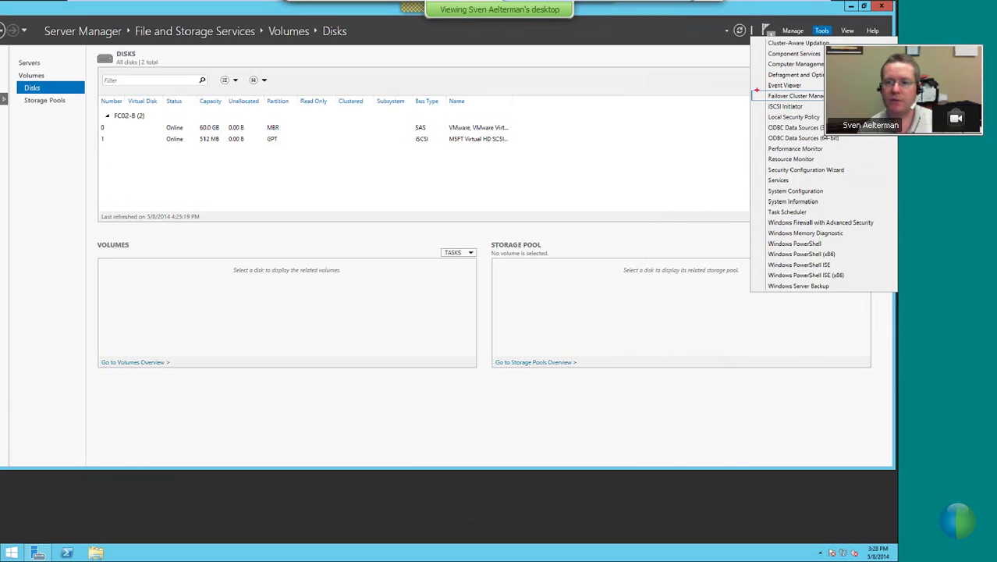
Launch Failover Cluster Manager from Tools and highlight Validate Configuration... for viewers
click(825, 32)
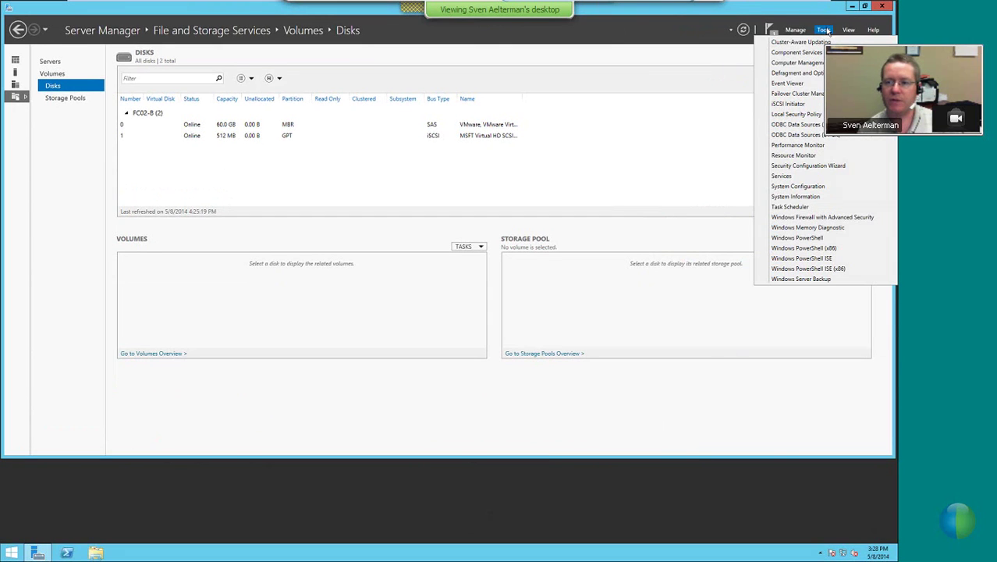
click(802, 94)
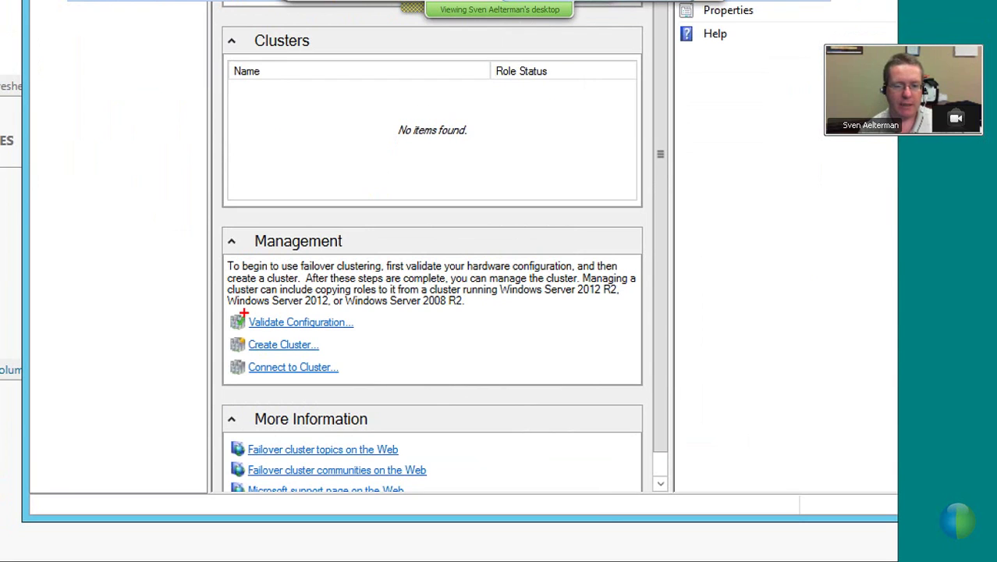
mouse_move(227, 311)
mouse_down()
mouse_move(349, 323)
mouse_move(361, 333)
mouse_up()
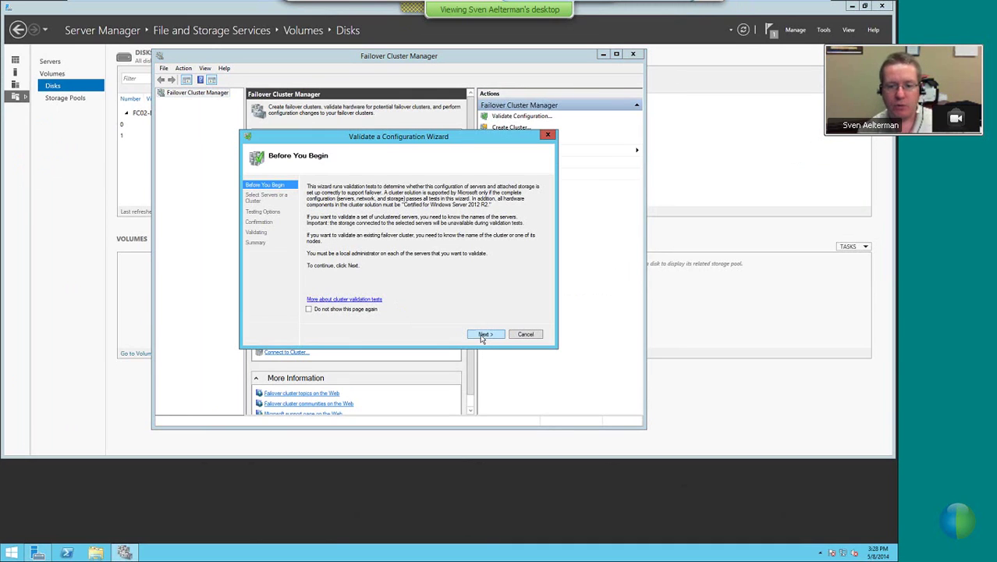
Try validating with server name fc02, then cancel the stuck wizard
click(482, 334)
text(f)
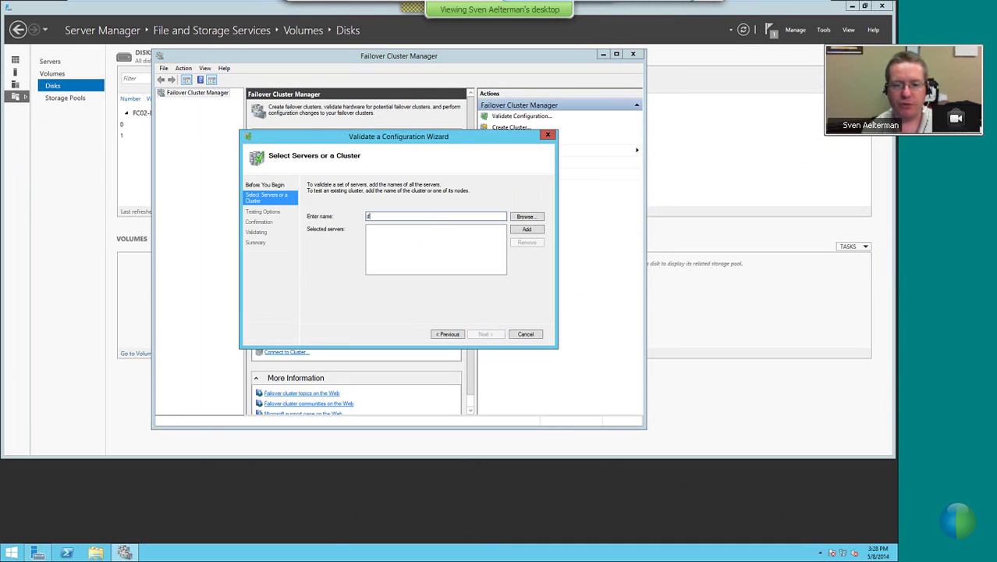
text(c02)
key(Return)
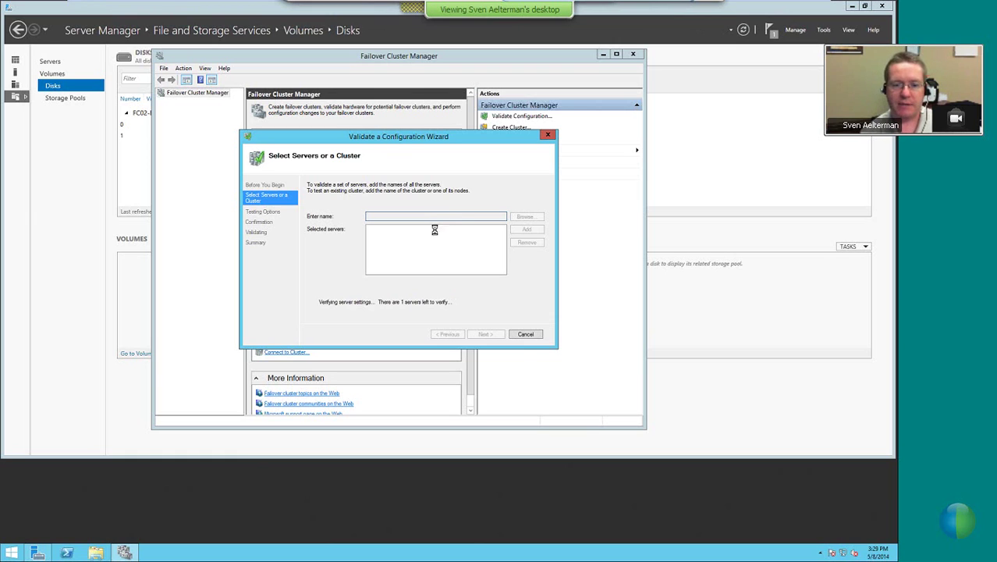
click(525, 333)
Restart validation, add servers fc02a and fc02-b, and continue to Testing Options
click(300, 329)
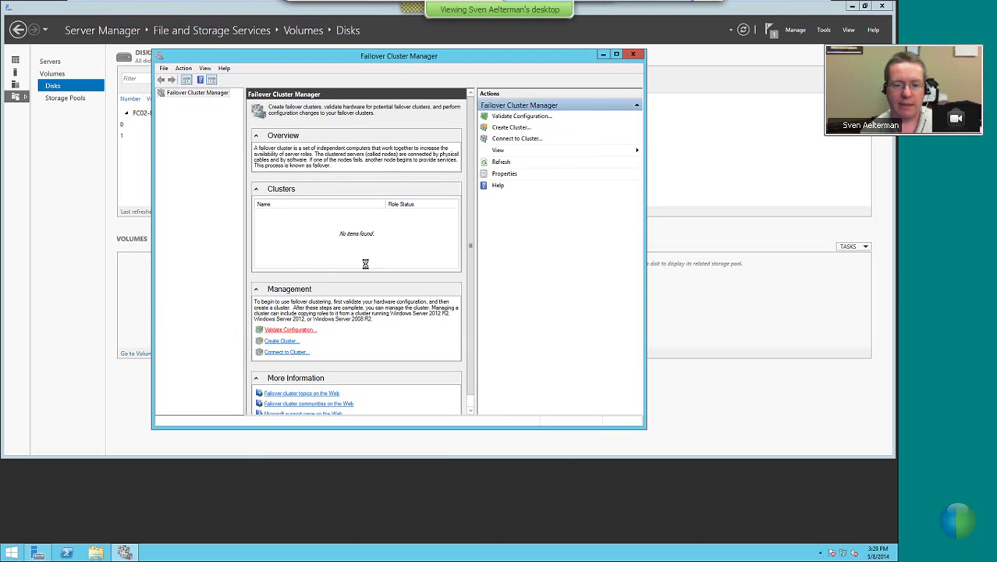
click(483, 333)
click(392, 219)
text(fc02a)
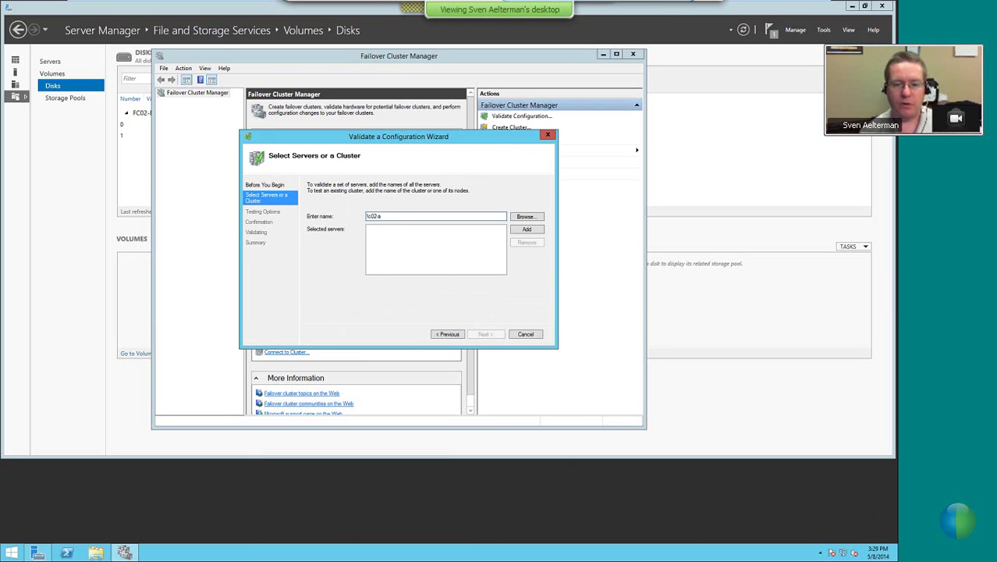
key(Return)
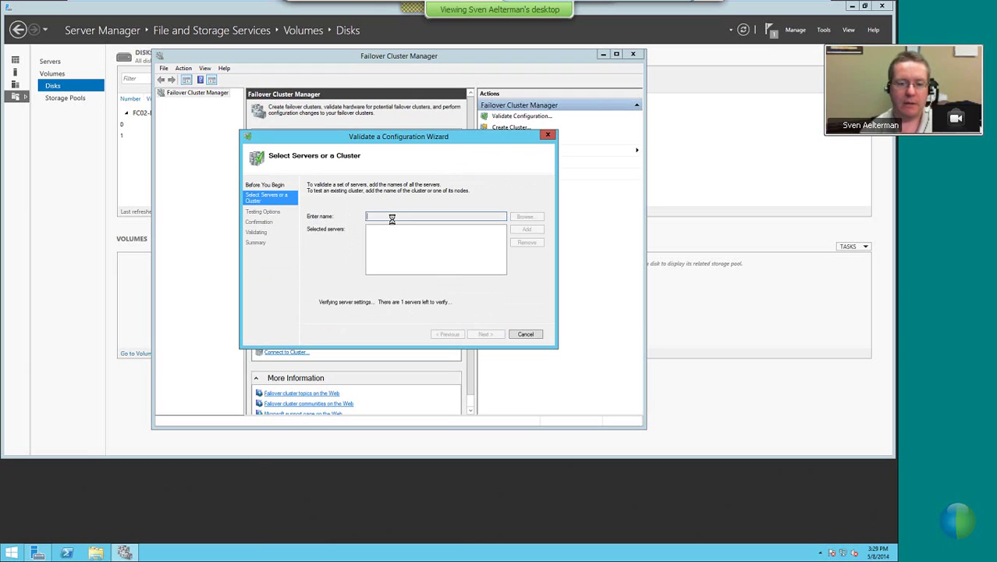
text(f)
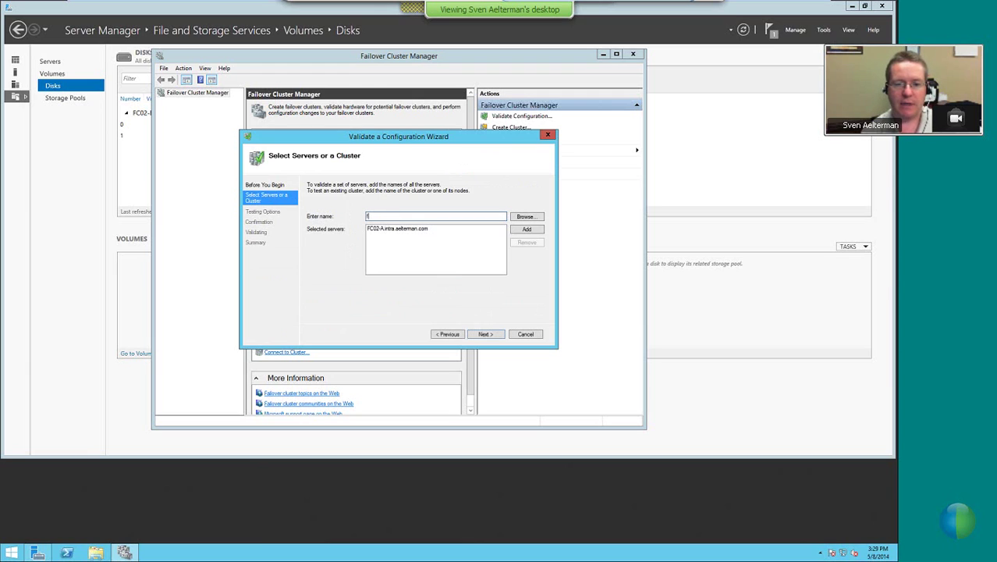
text(c02-b)
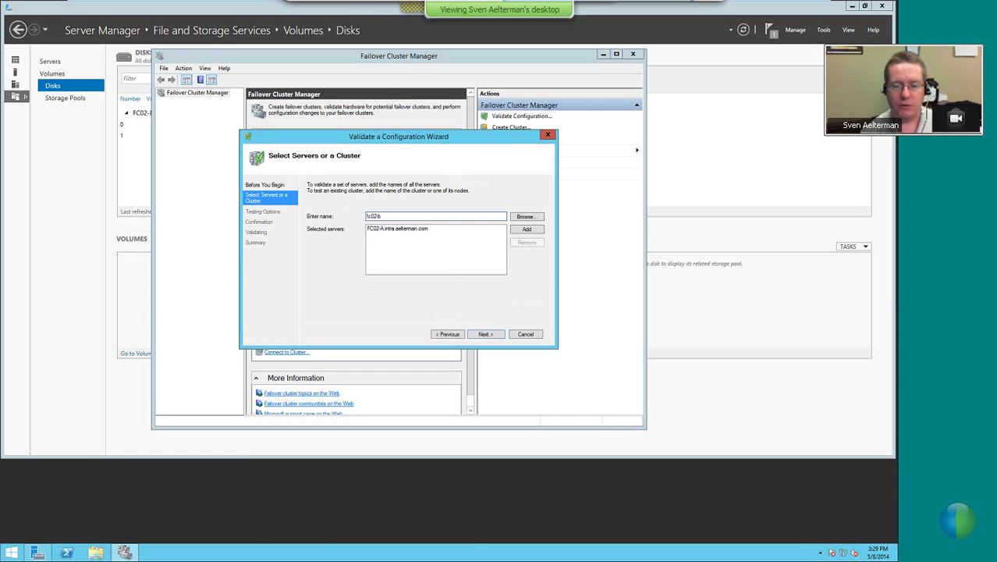
key(Return)
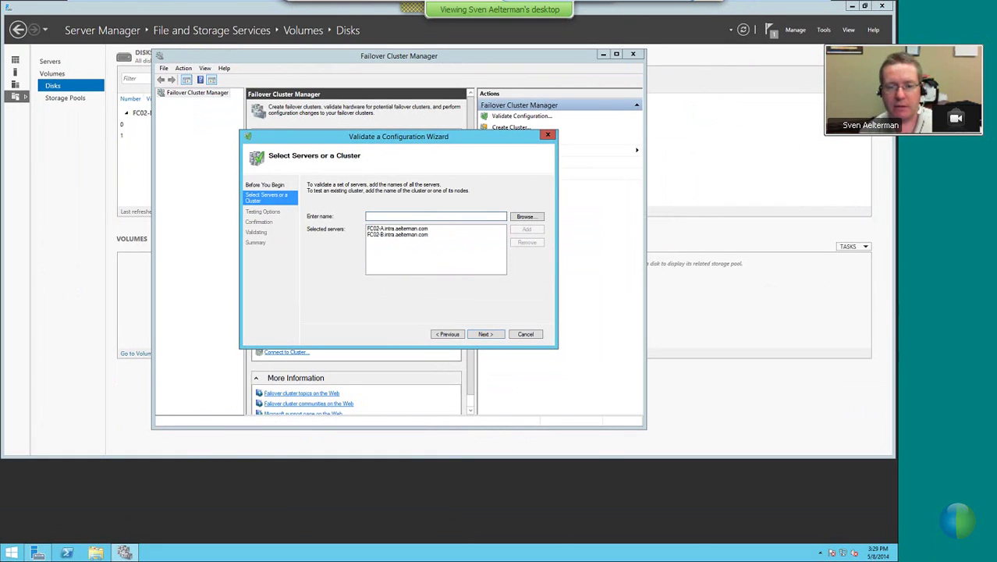
click(485, 333)
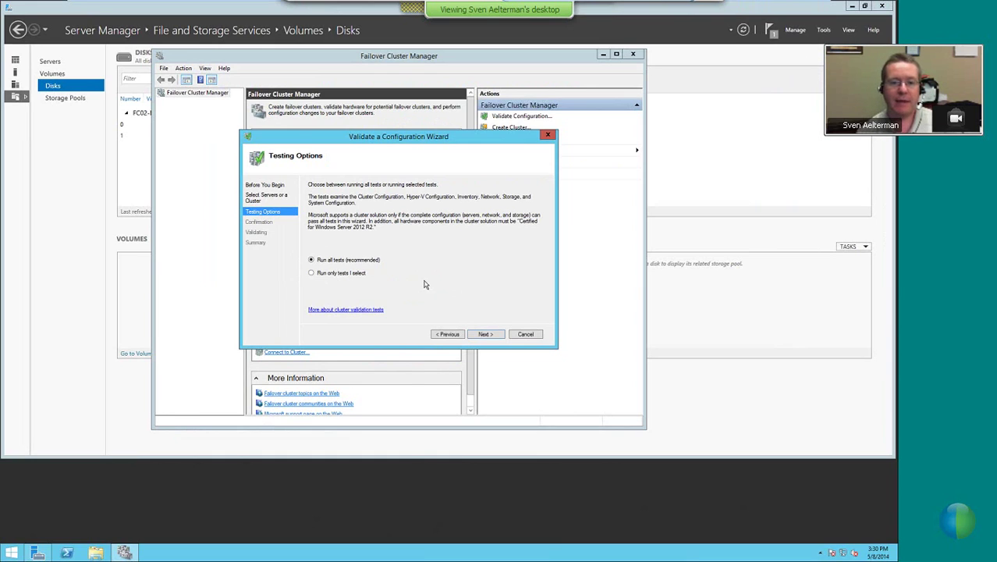
Keep Run all tests, start the validation tests, and enlarge the wizard window
click(485, 335)
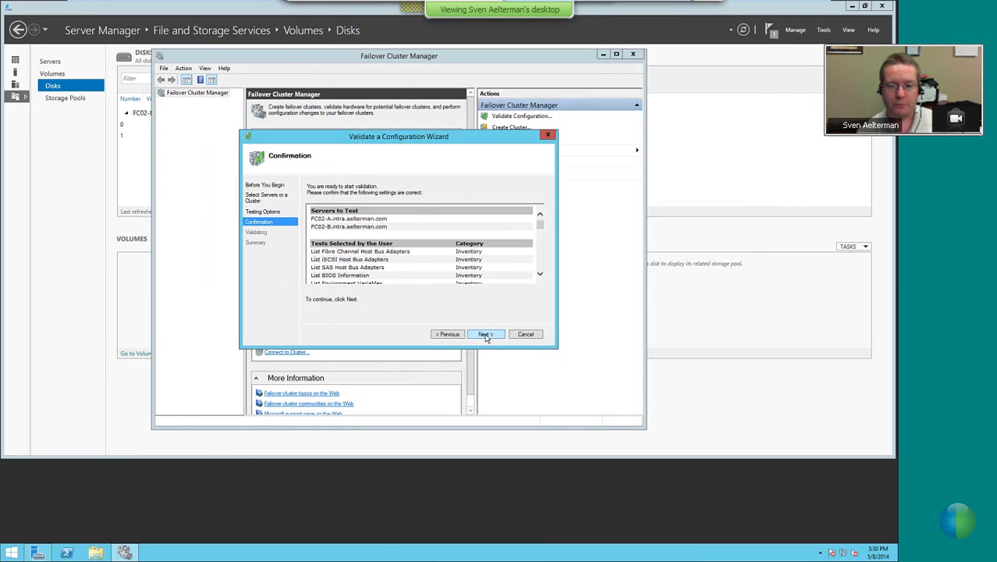
click(485, 333)
drag(556, 349, 621, 384)
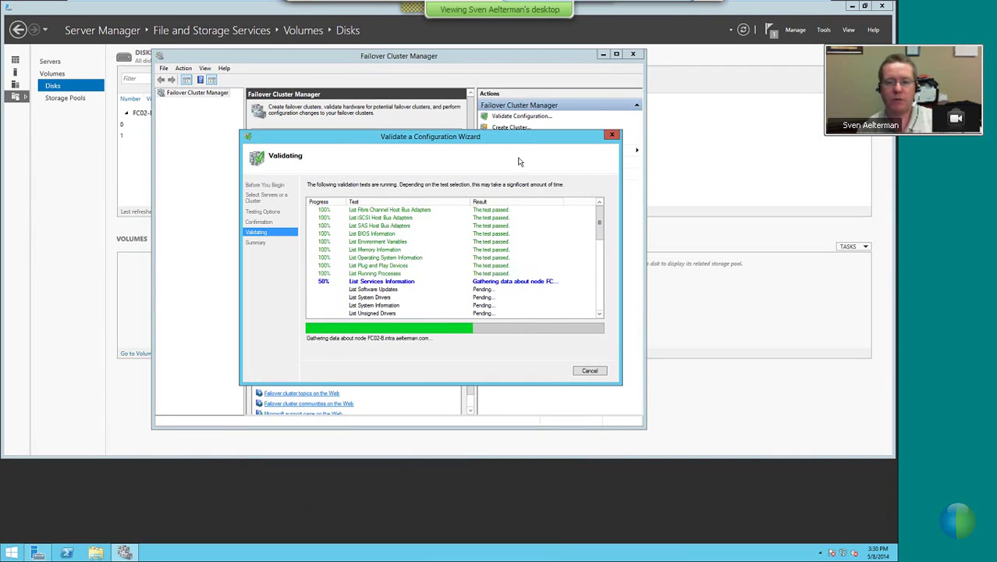
mouse_move(599, 222)
mouse_down()
mouse_move(601, 263)
mouse_move(601, 221)
mouse_up()
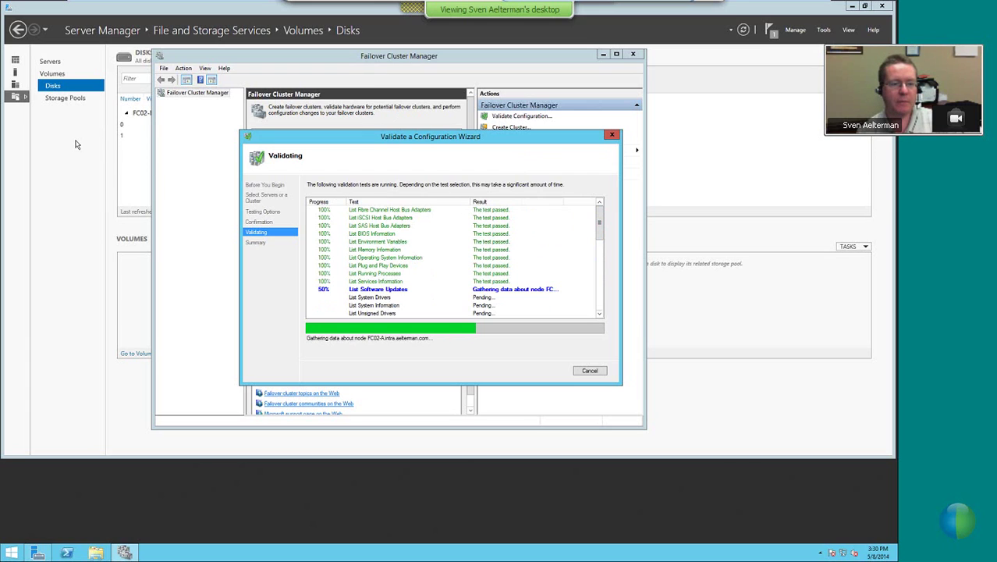
Switch to the FC02-A virtual machine and unlock it with the Administrator password
click(77, 139)
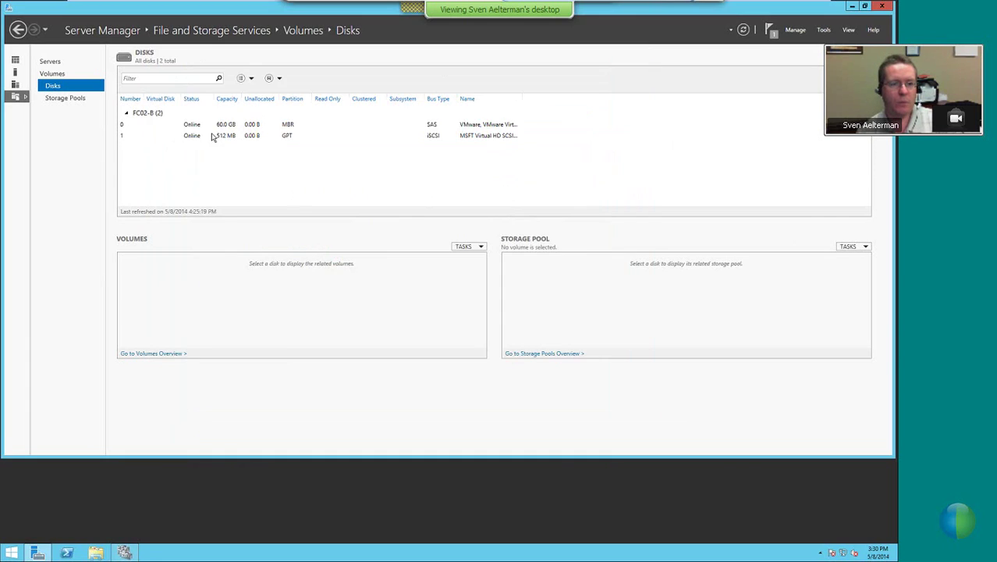
mouse_move(267, 16)
click(317, 7)
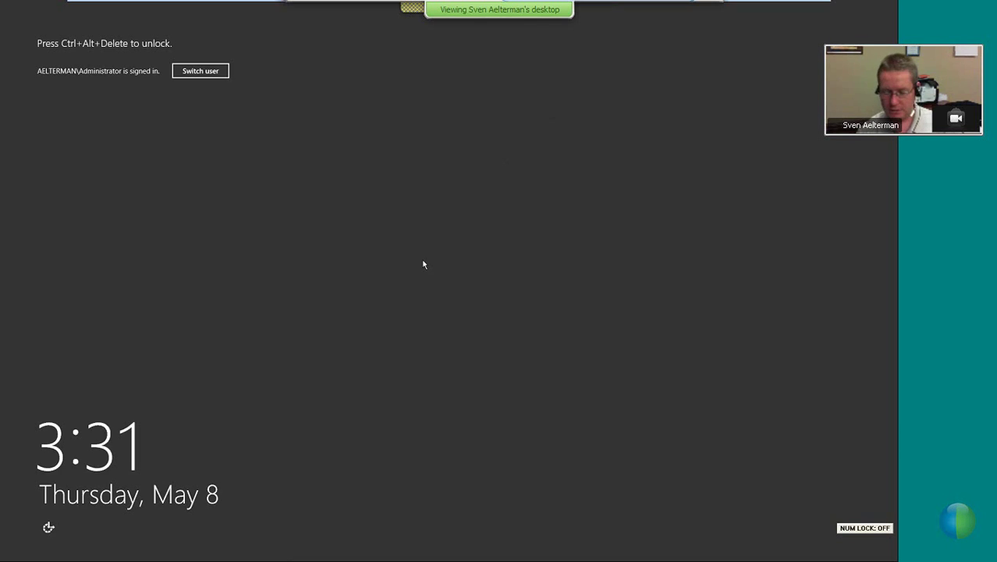
key(ctrl+alt+Insert)
text(•••••••••)
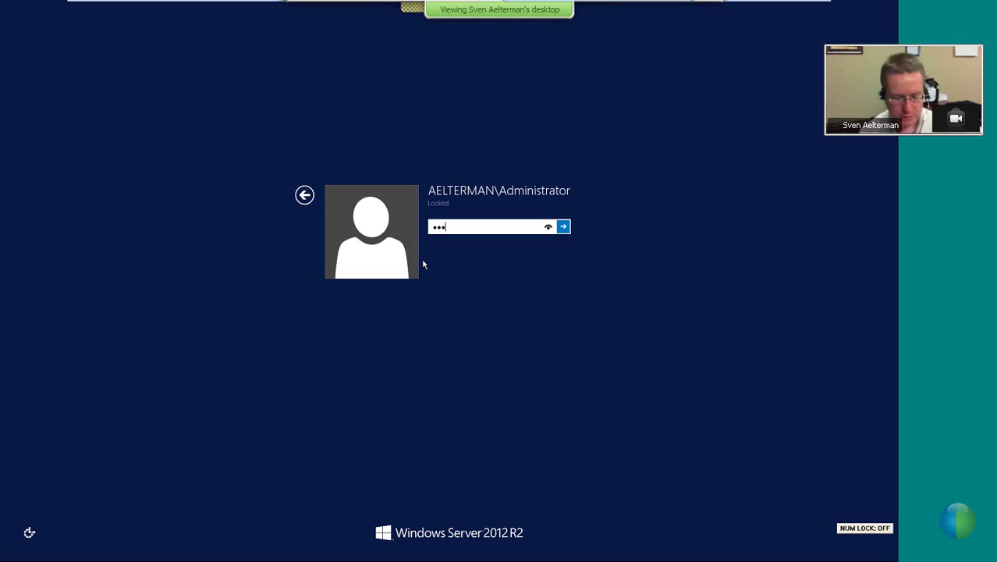
key(Return)
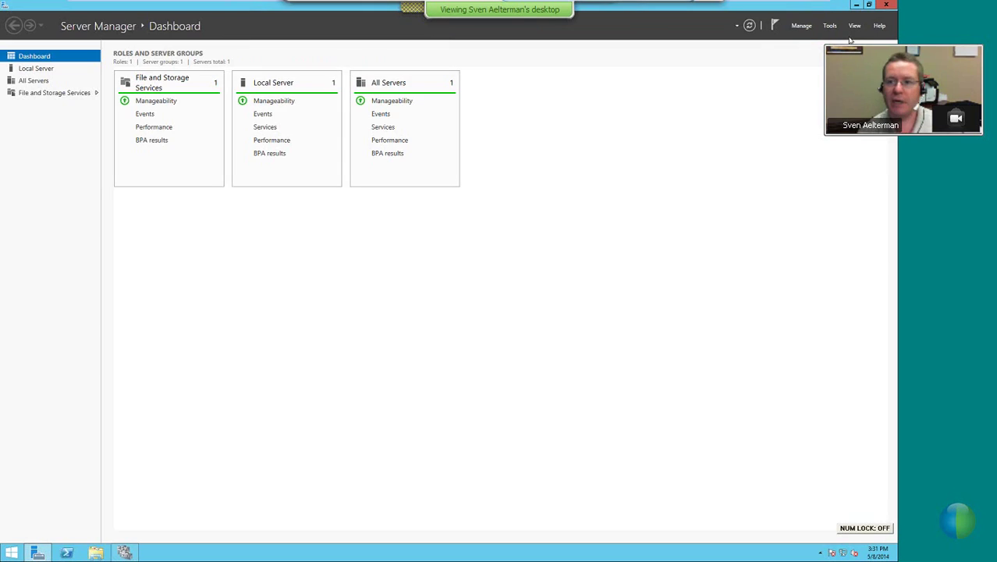
Launch iSCSI Initiator and start the iSCSI service as automatic
click(829, 25)
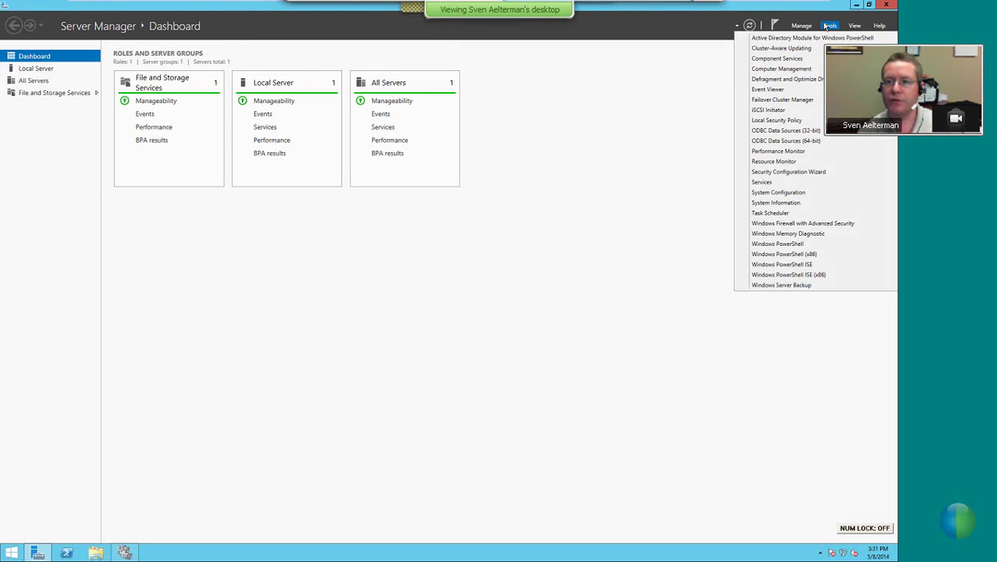
click(778, 113)
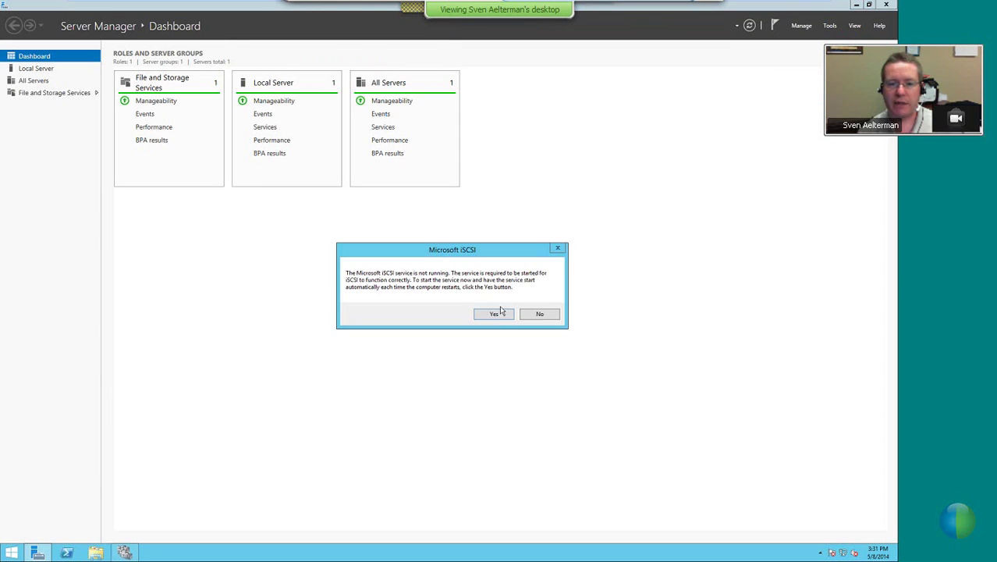
click(489, 315)
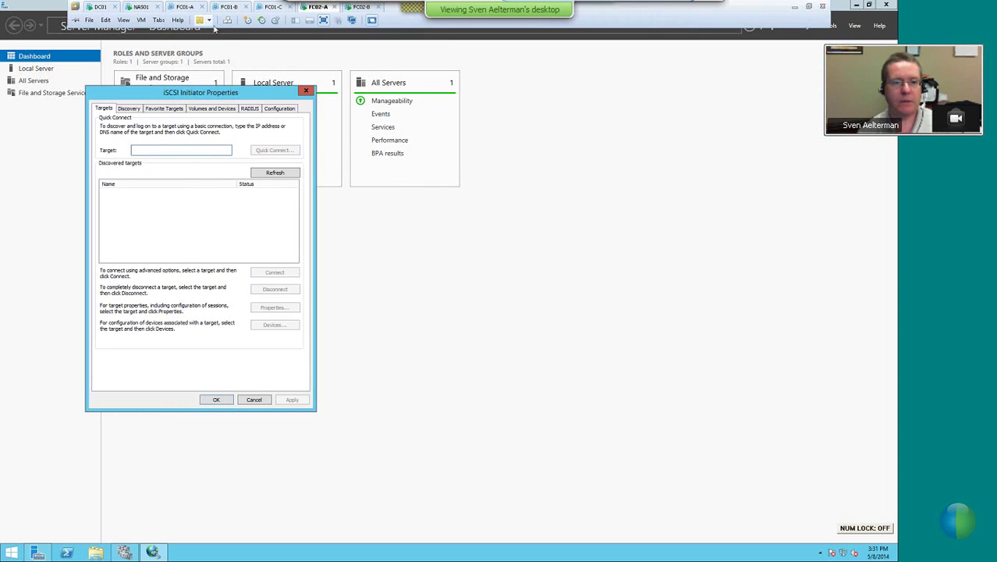
Glance at the VM's options, hardware settings and snapshot list, closing each
click(141, 20)
key(Escape)
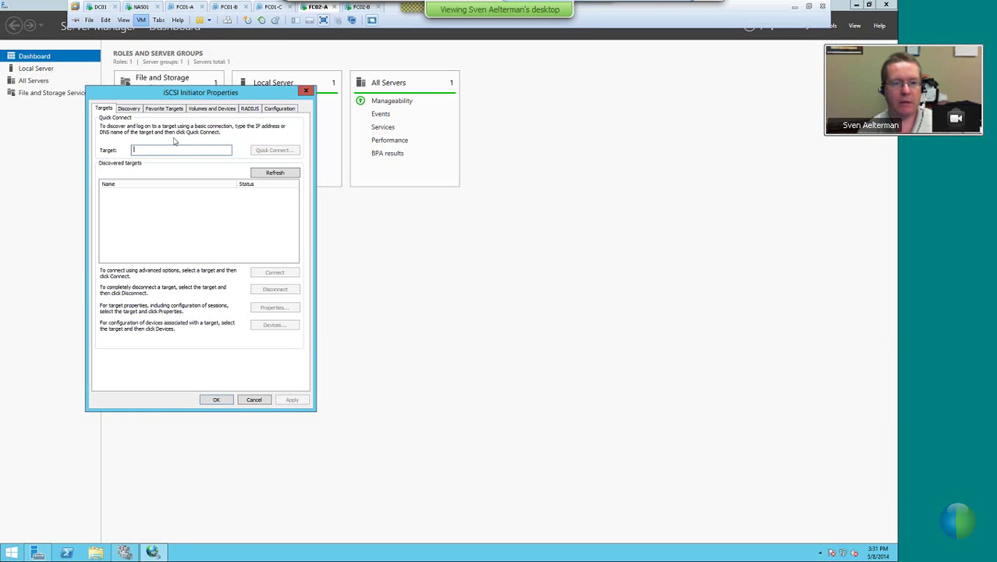
key(ctrl+d)
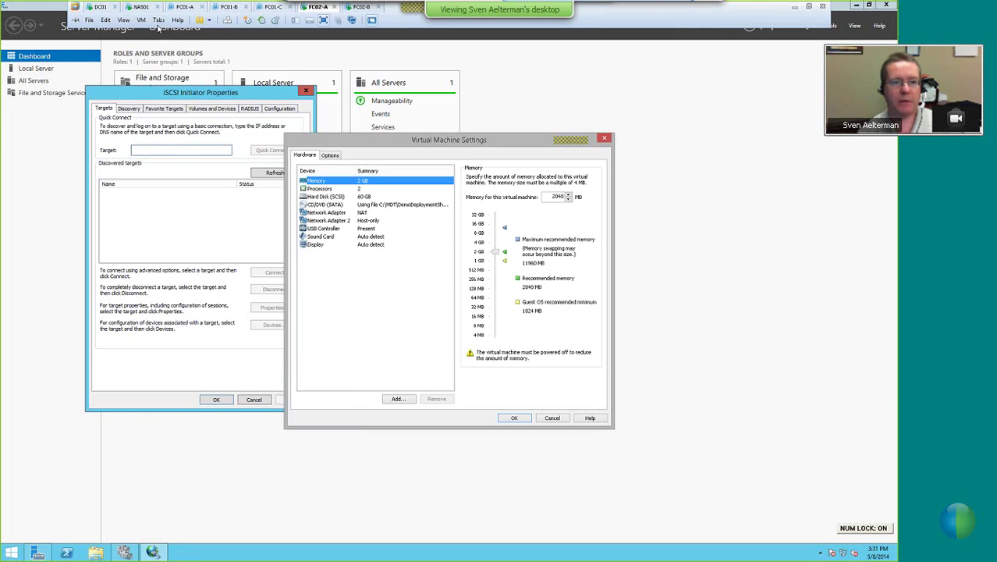
key(Escape)
click(278, 20)
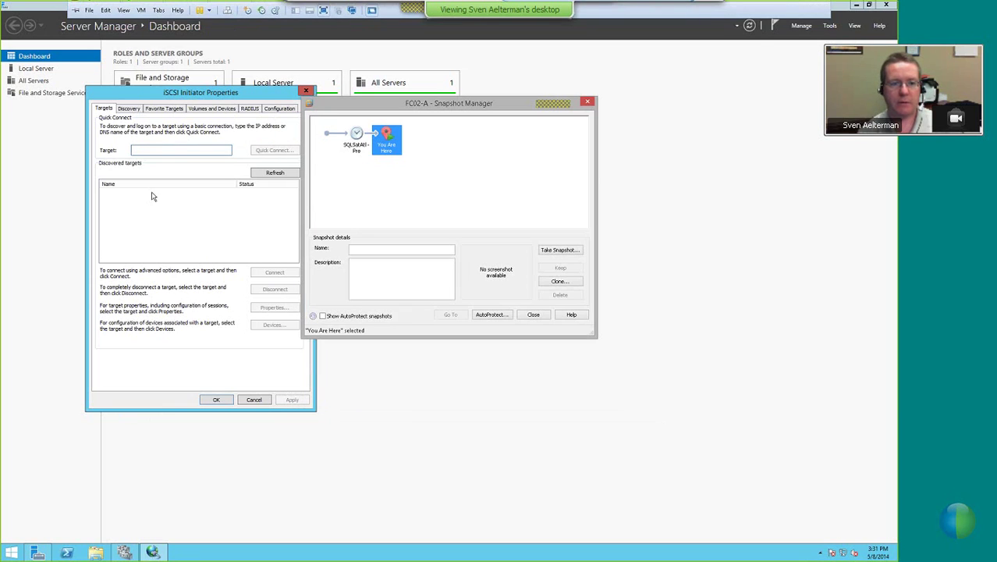
key(Escape)
Add the discovery target portal 192.168.200.55
click(129, 108)
click(271, 195)
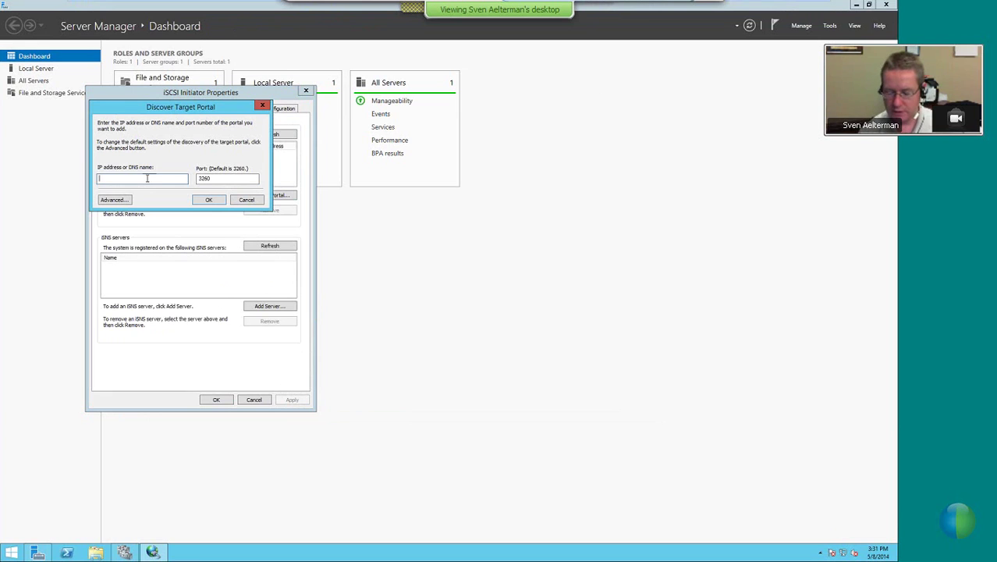
key(Num_Lock)
text(1)
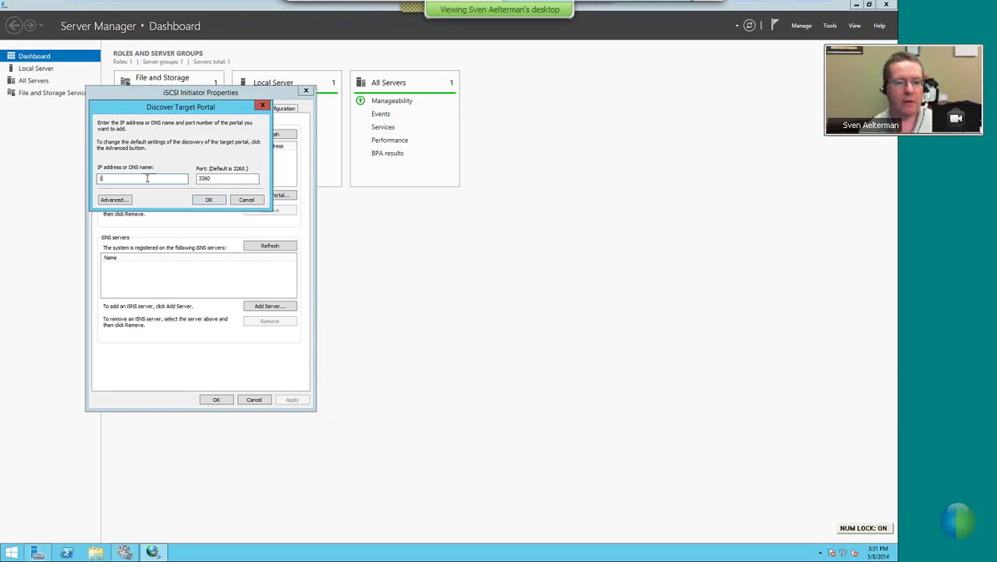
text(092.168.200.55)
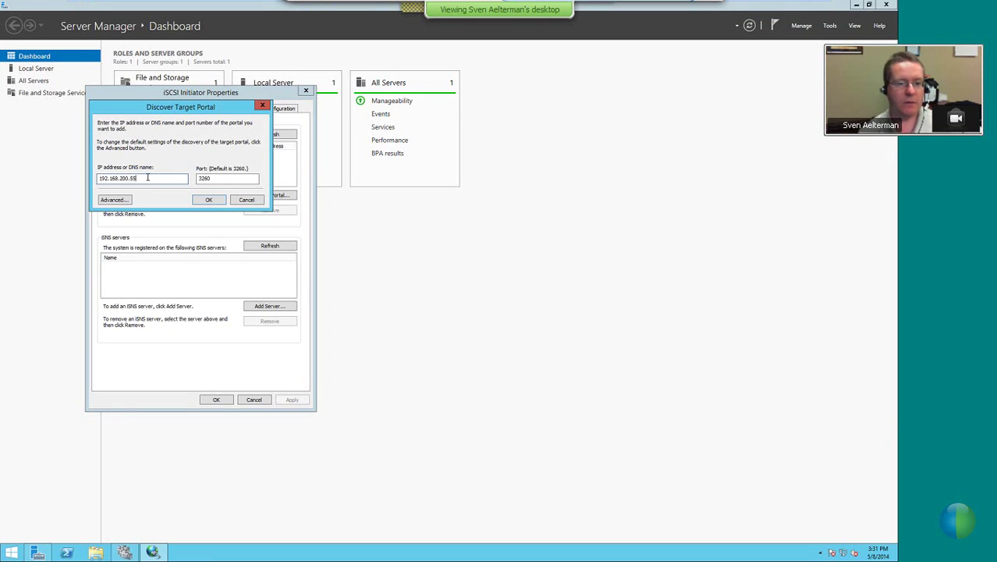
click(208, 199)
Connect to nas01-fc02-quorum-target, close iSCSI Initiator, and show File and Storage Services
click(103, 109)
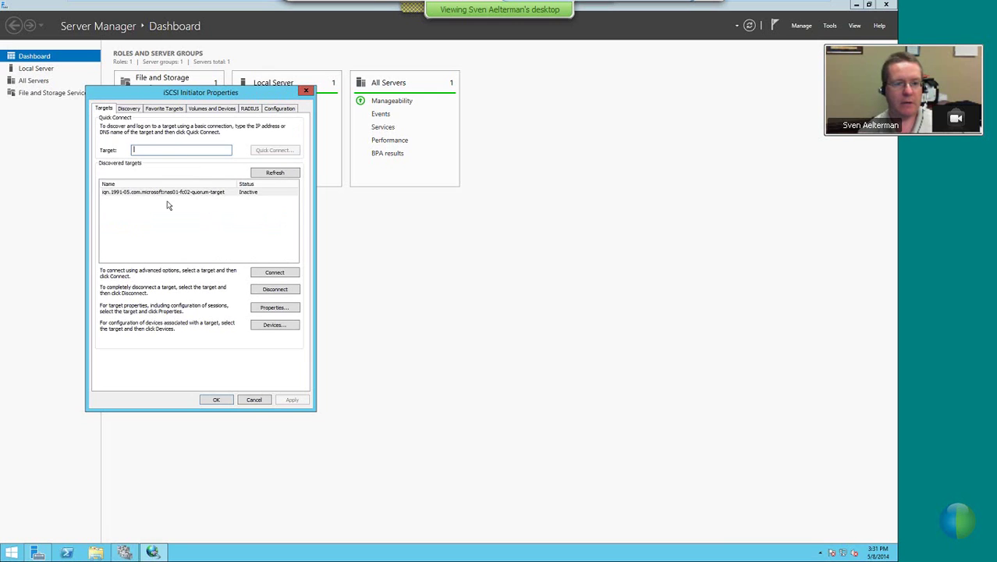
click(191, 194)
click(271, 272)
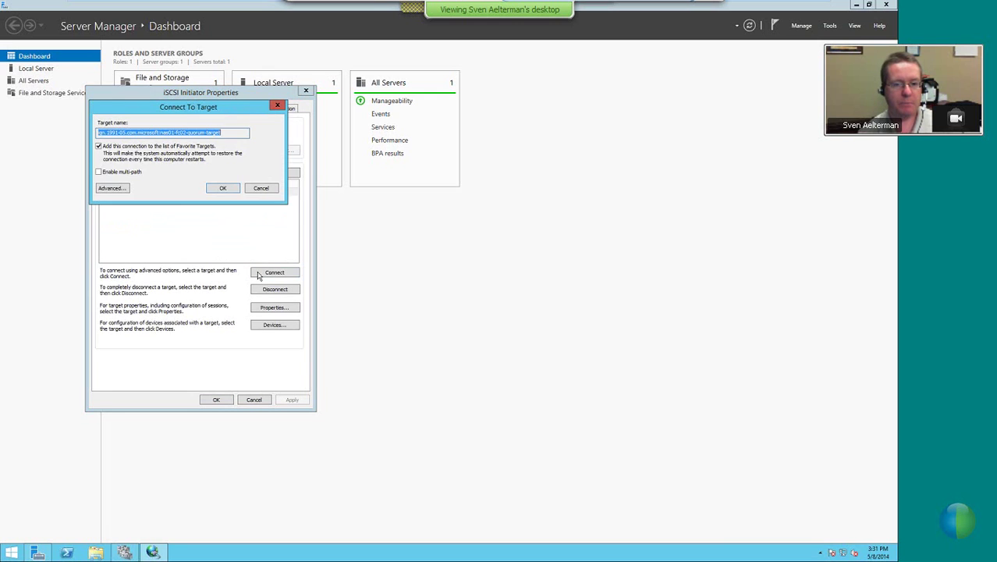
click(215, 190)
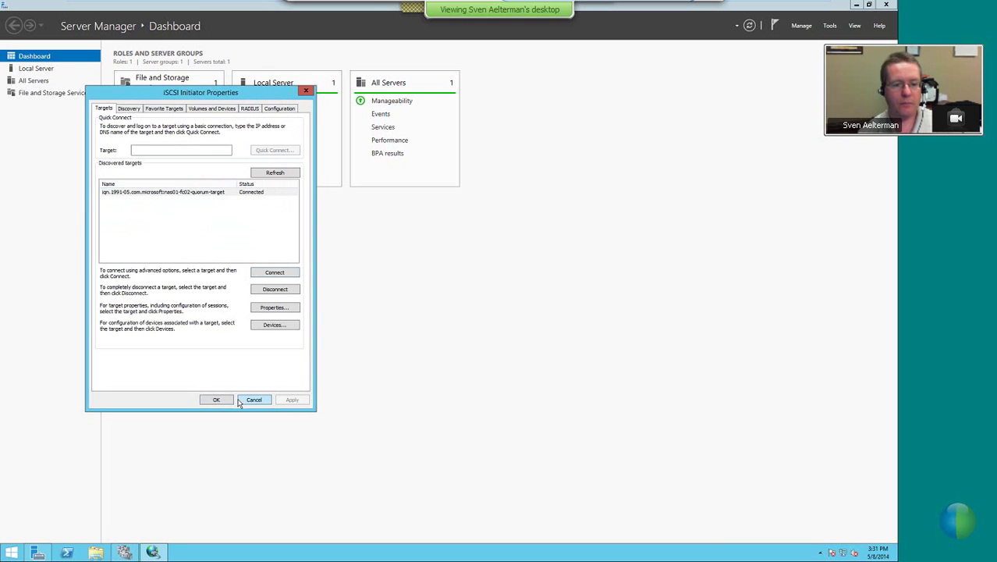
click(228, 401)
click(36, 94)
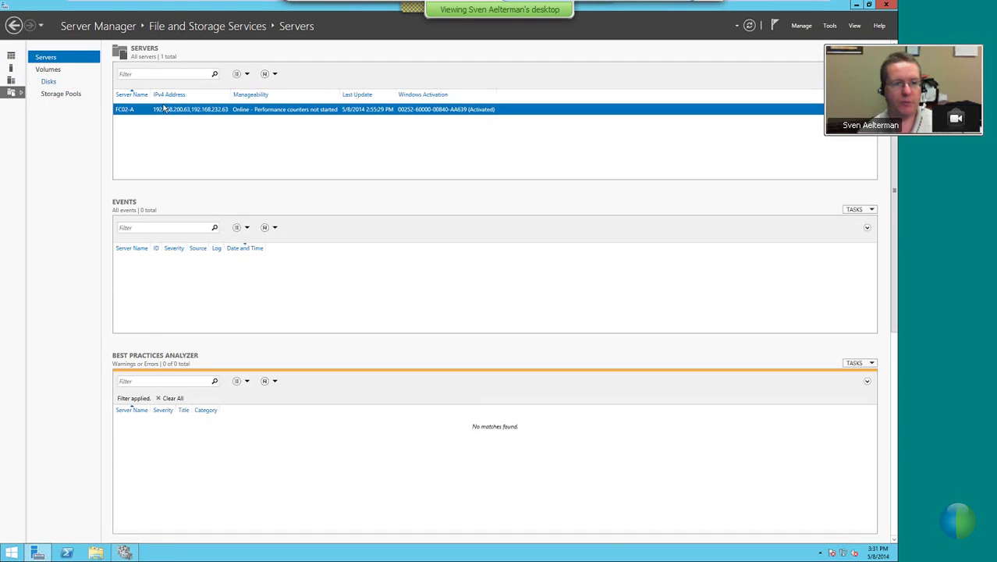
Check FC02-A's Disks for the 512 MB iSCSI disk, then resume FC02-B's validation wizard
click(50, 81)
mouse_move(343, 7)
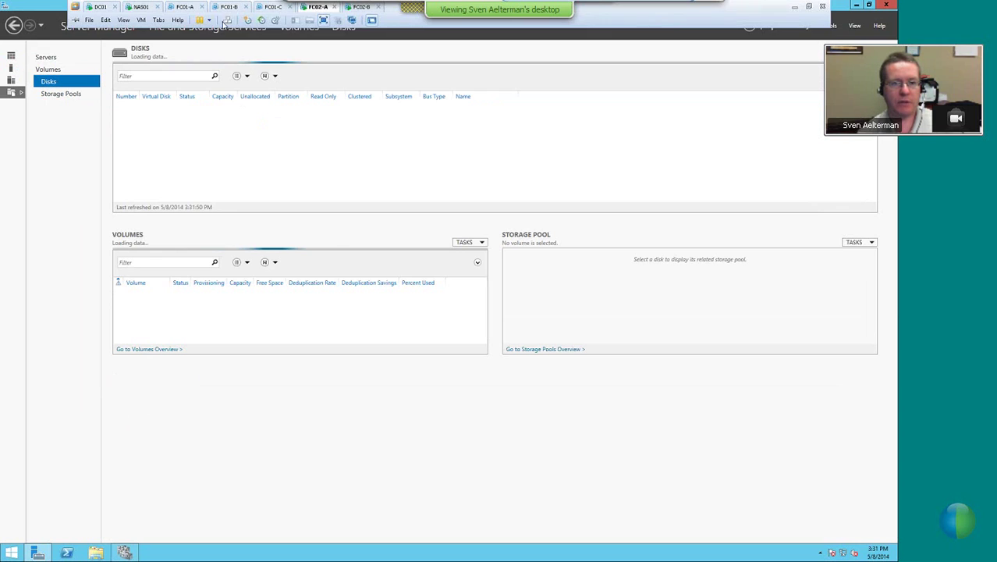
click(357, 7)
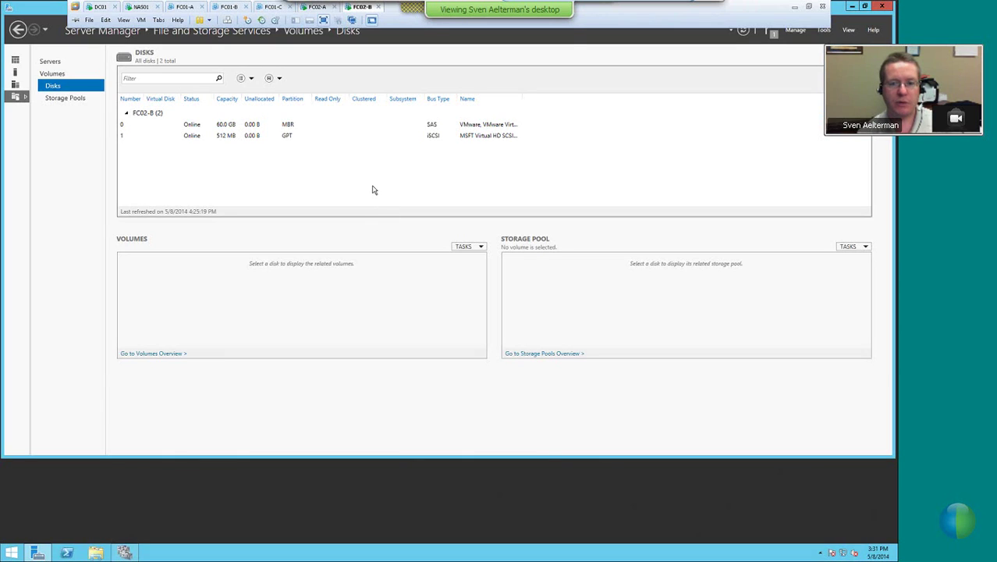
mouse_move(125, 551)
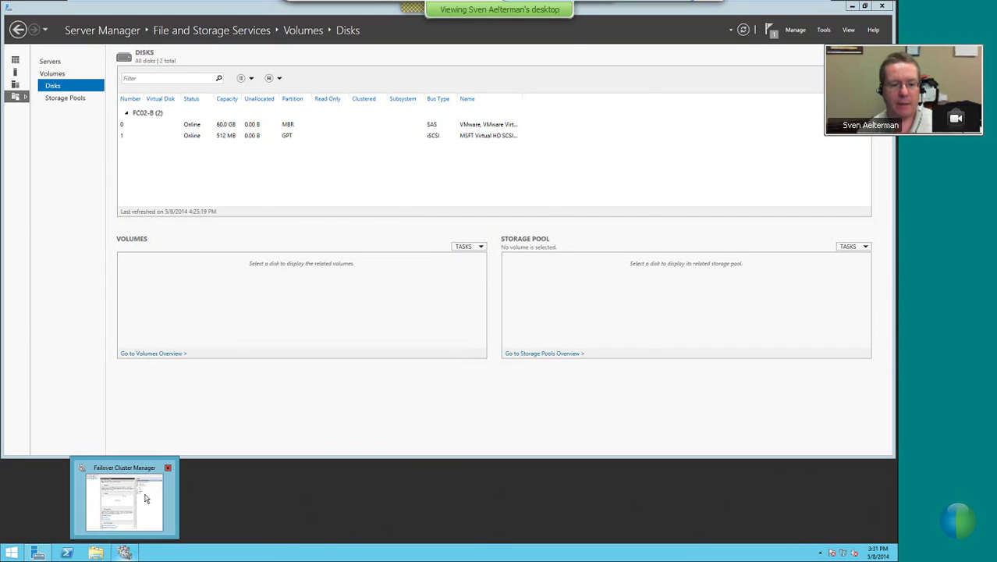
click(146, 496)
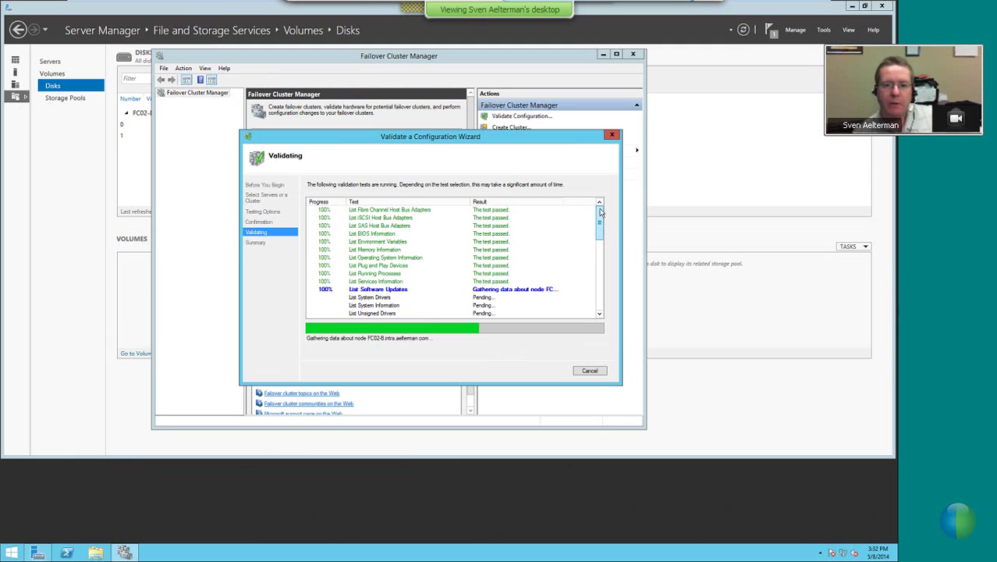
Scroll the validation progress list while the tests run to completion
drag(601, 216, 597, 205)
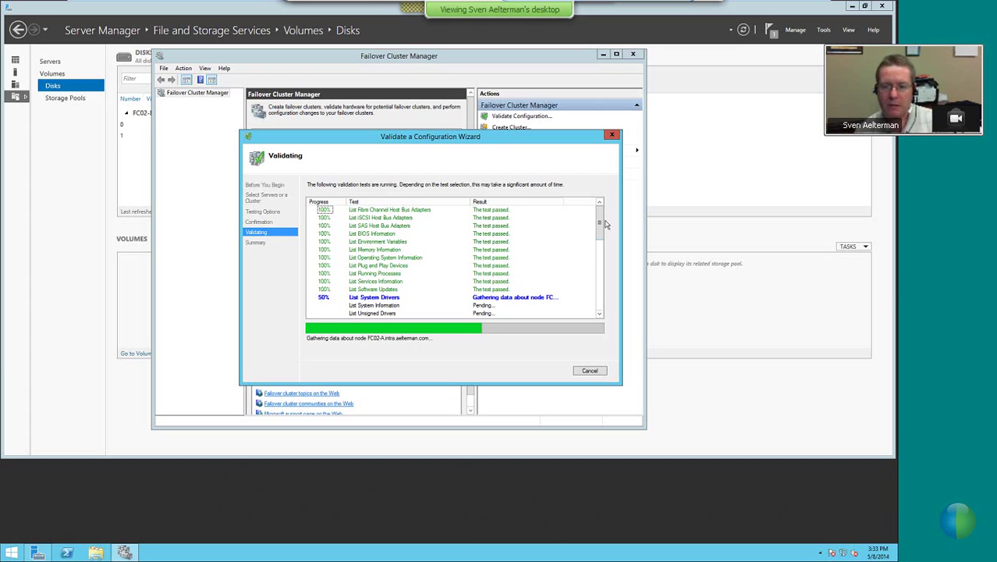
drag(601, 224, 601, 242)
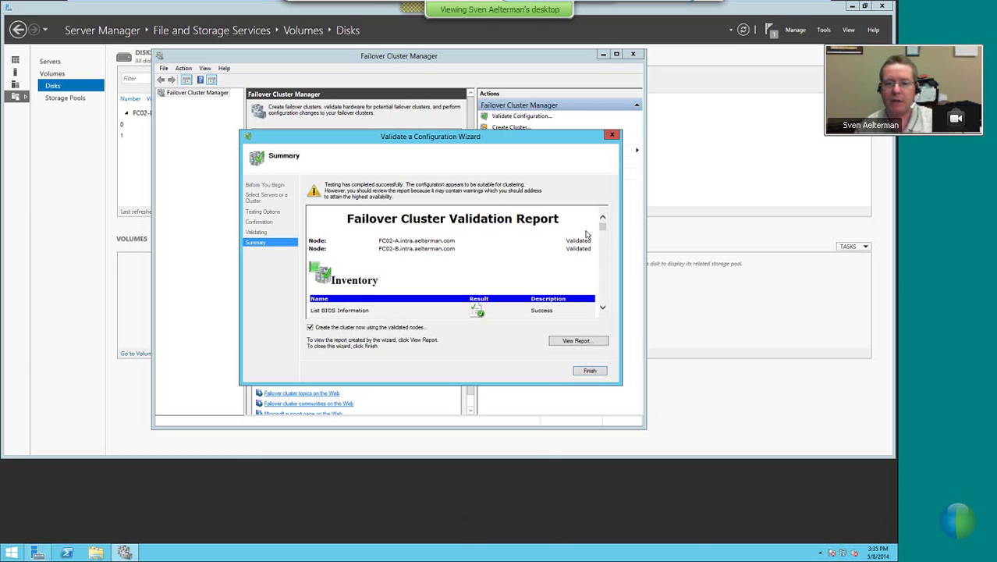
Skip creating the cluster now, scroll the validation report, and close it with Finish
key(space)
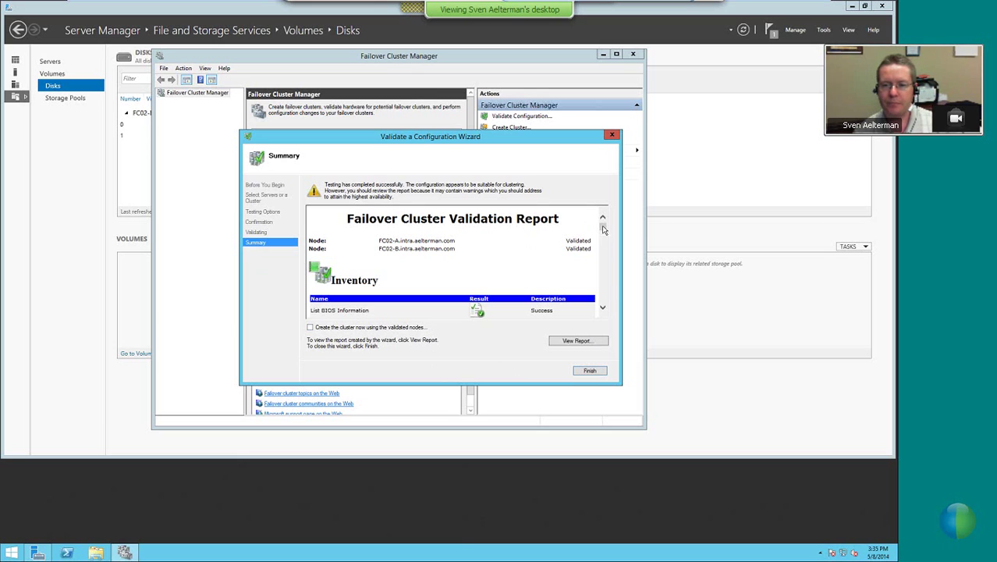
drag(603, 228, 603, 235)
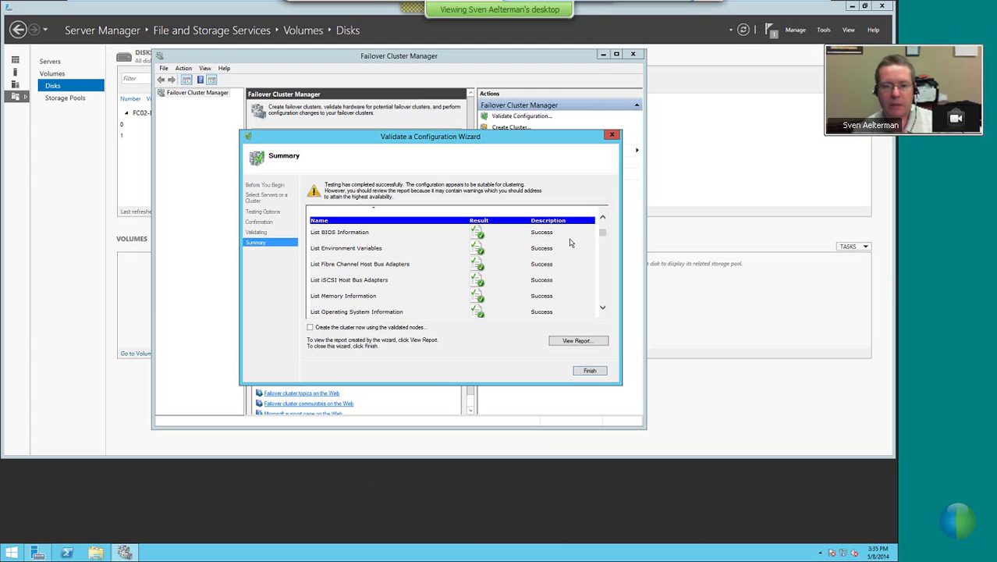
drag(603, 234, 602, 257)
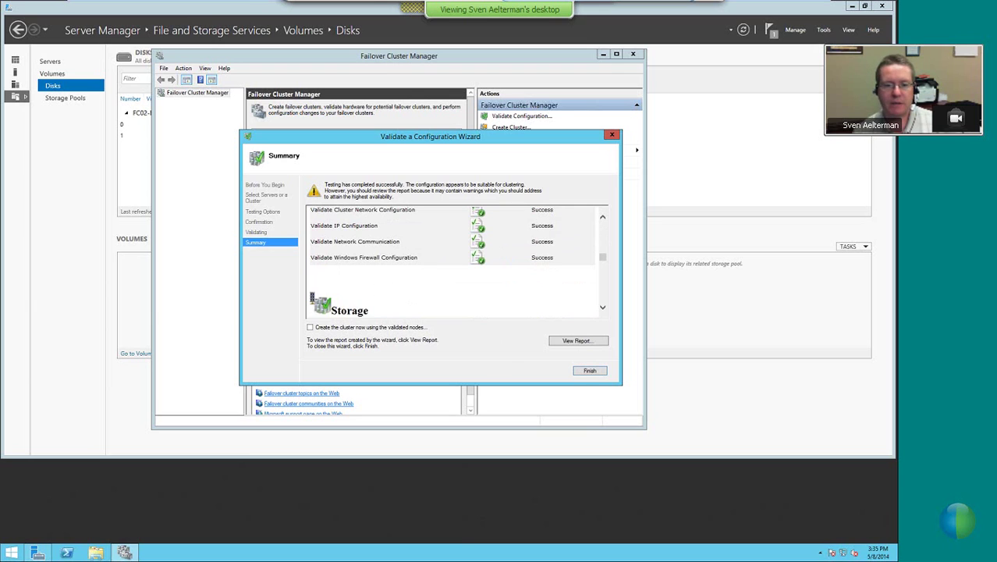
click(589, 370)
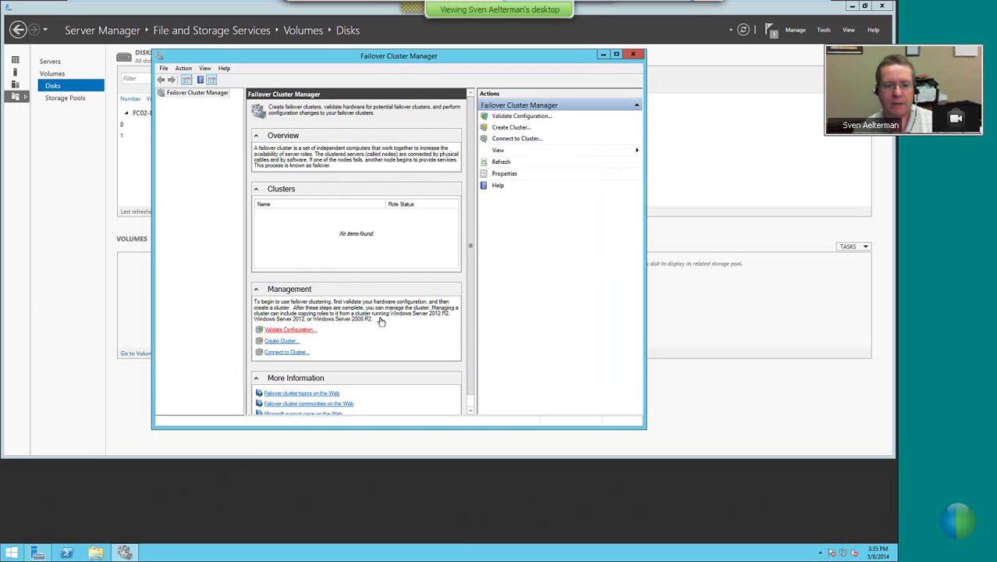
Start a new validation and add the two FC02 servers to test
click(484, 335)
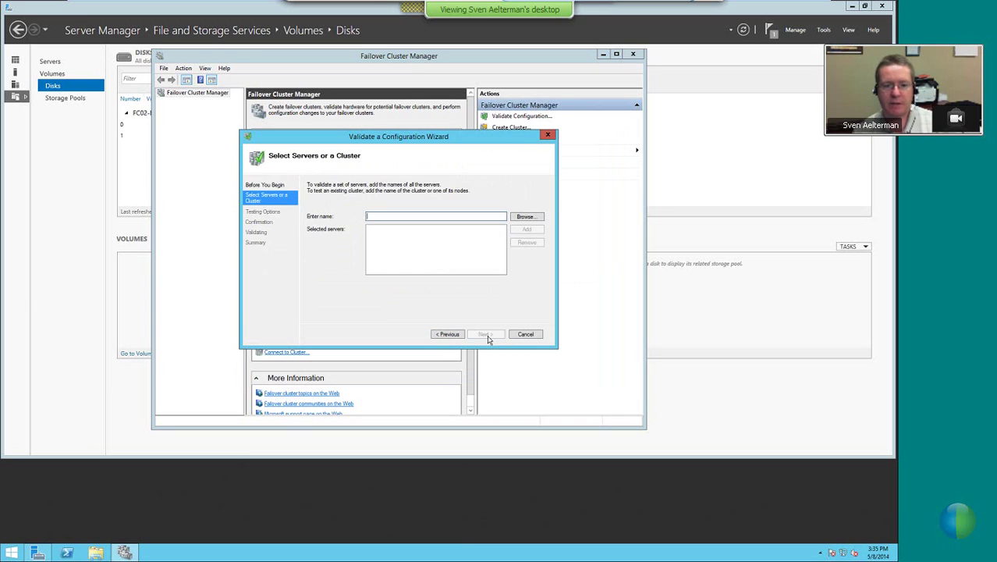
text(fc01)
key(Return)
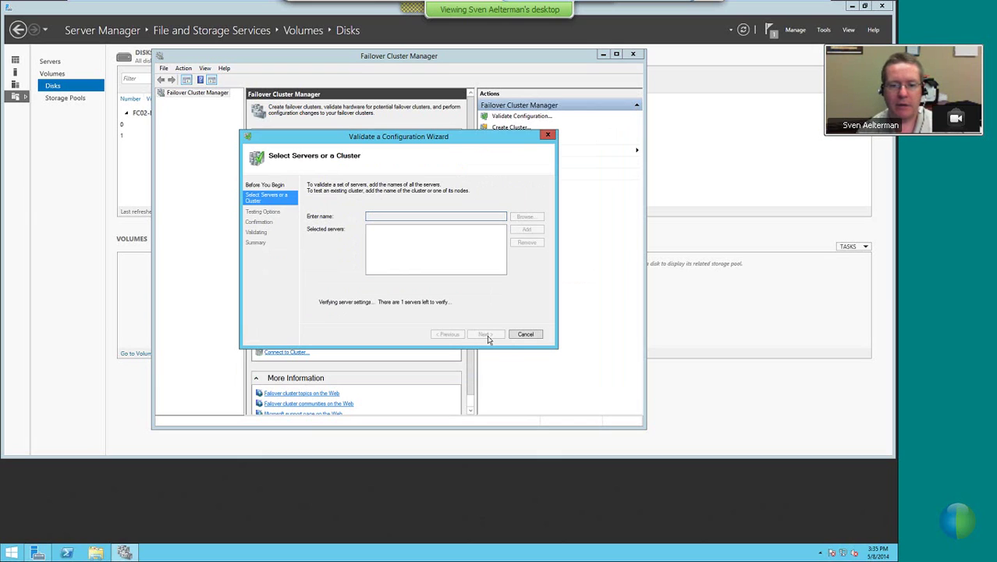
text(fc02)
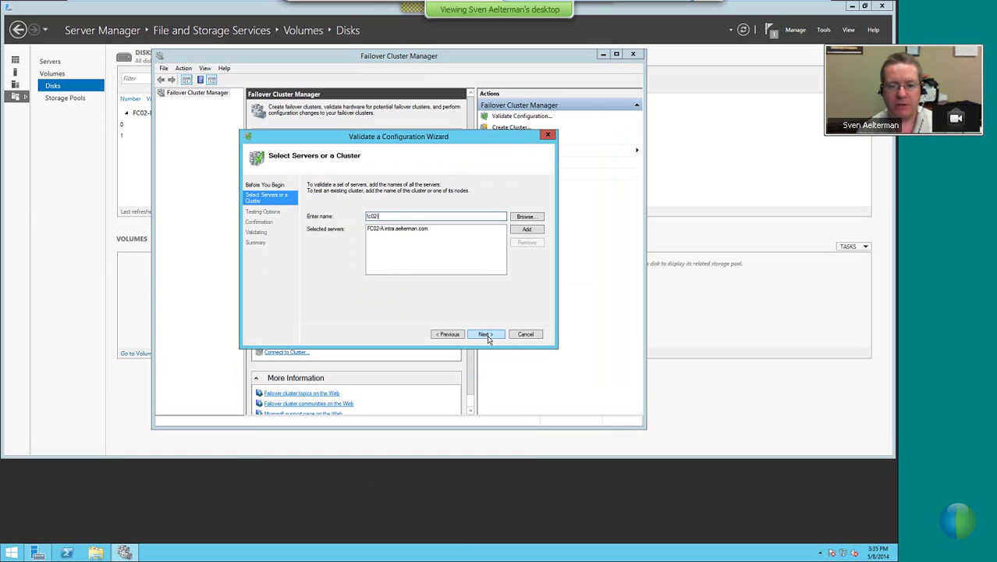
click(485, 334)
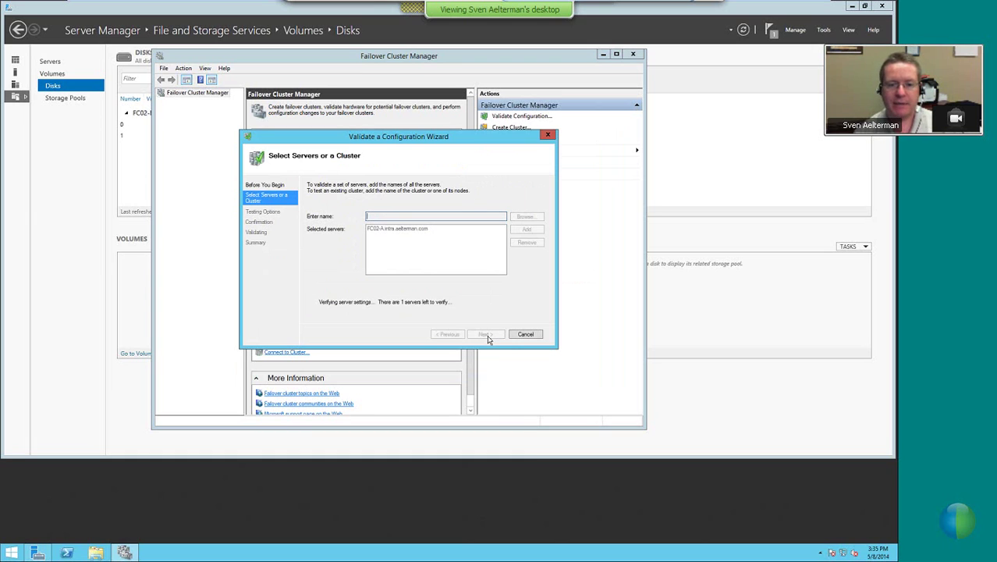
click(485, 334)
Run only Storage tests, dropping Inventory, Network and System Configuration, and start validation
key(Down)
click(486, 334)
click(319, 208)
click(319, 216)
click(319, 231)
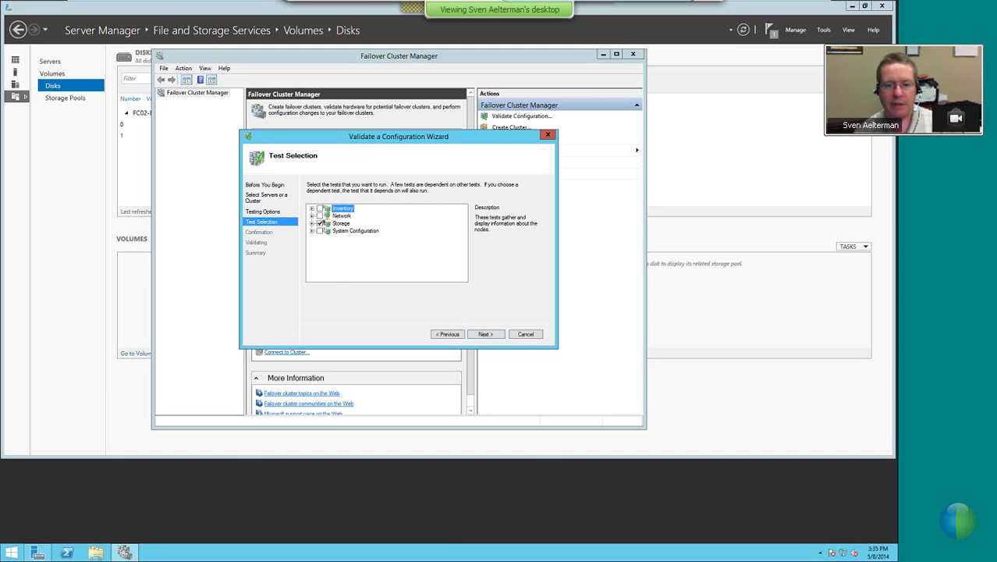
click(485, 334)
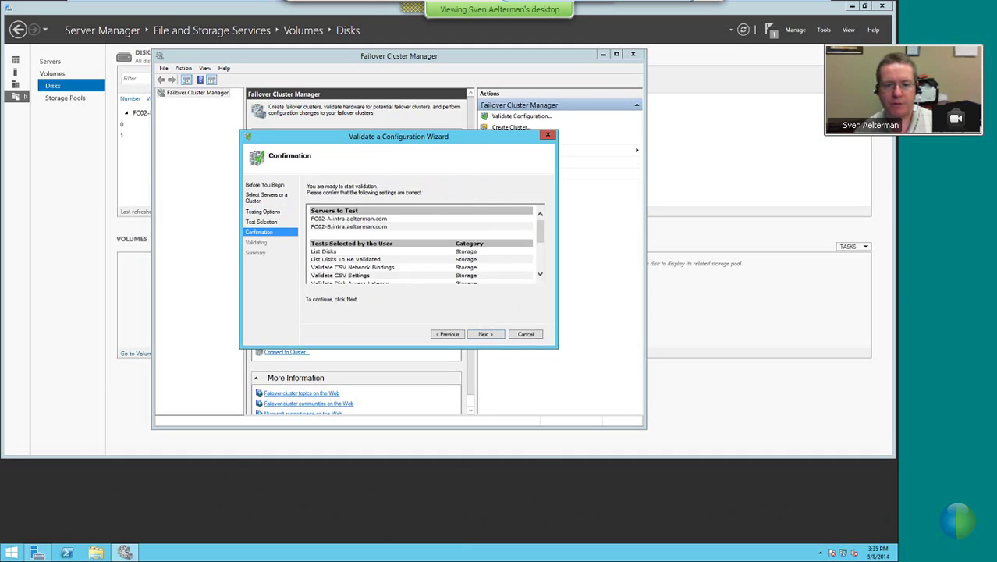
click(486, 335)
Let the storage tests finish and view the validation report showing both FC02 nodes Validated
drag(555, 344, 640, 395)
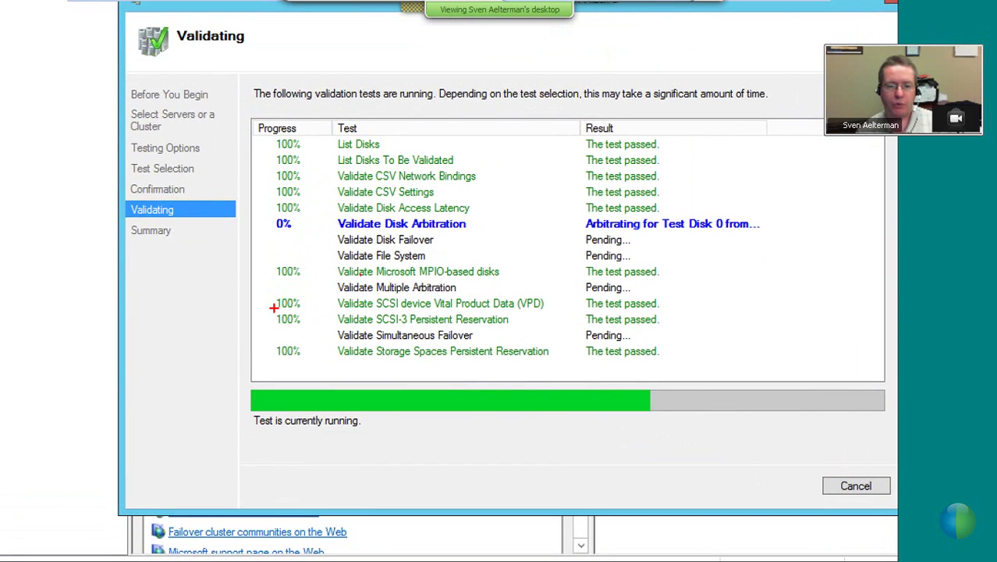
drag(273, 310, 534, 329)
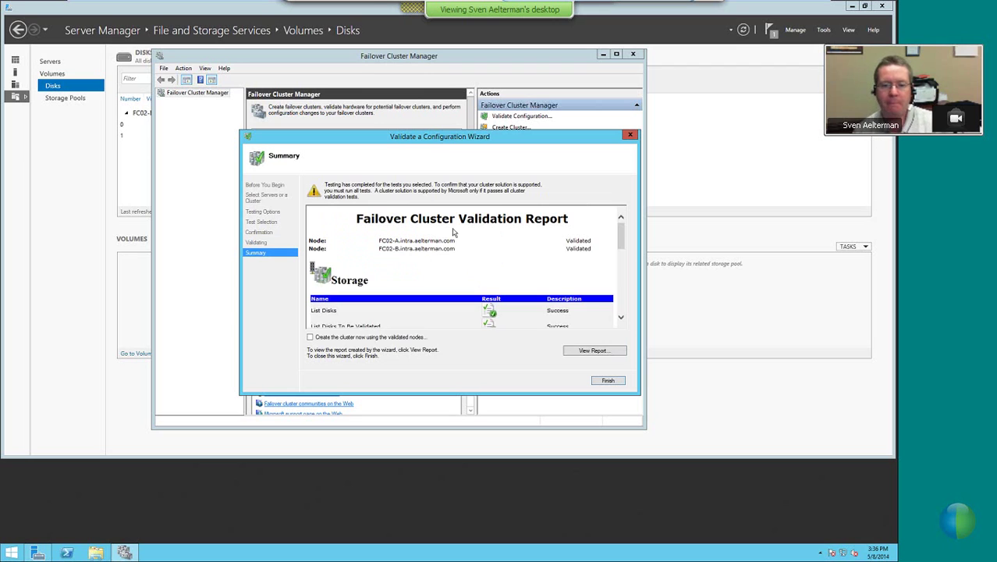
Review the report down to Overall Result and choose to create the cluster now from the validated nodes
drag(621, 228, 621, 296)
click(310, 337)
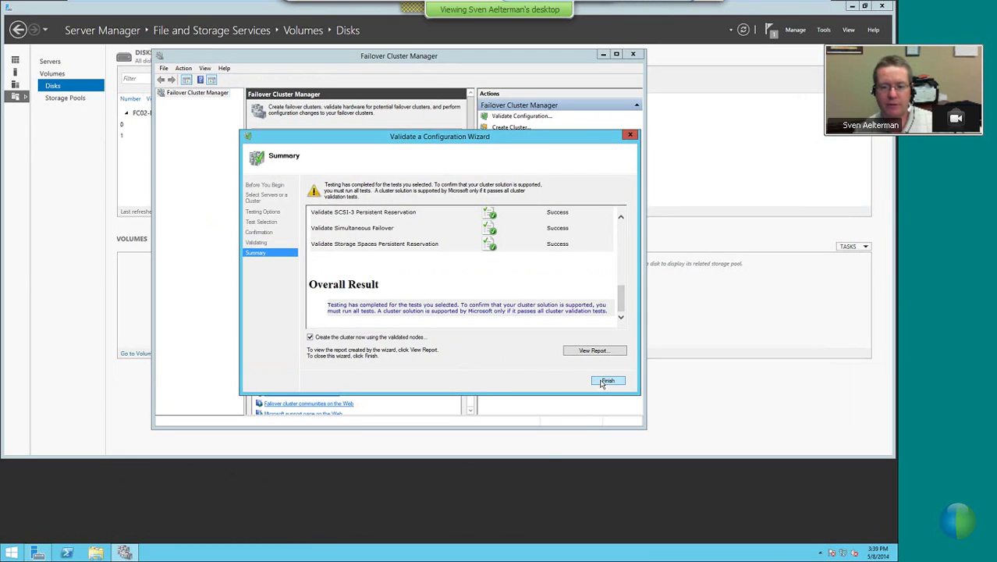
click(607, 381)
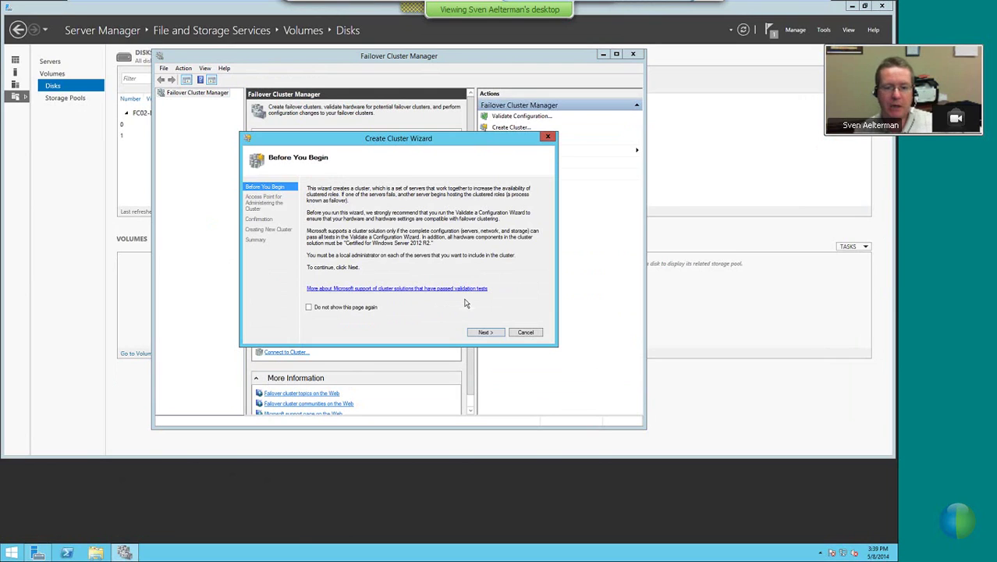
Move past Before You Begin to the Access Point for Administering the Cluster page
click(484, 332)
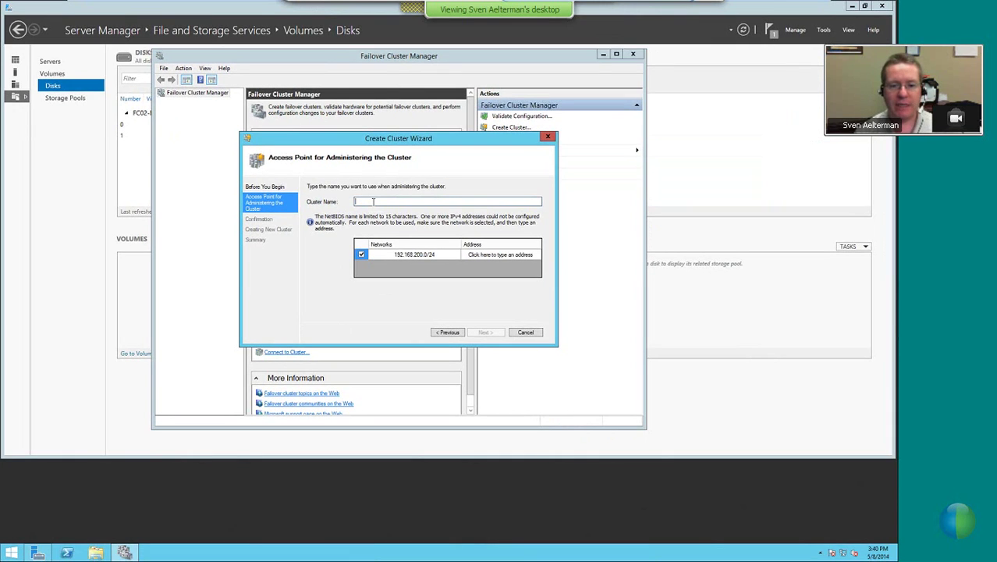
Name the cluster FC02 with administrative address 192.168.200.71 and continue to Confirmation
text(FC02)
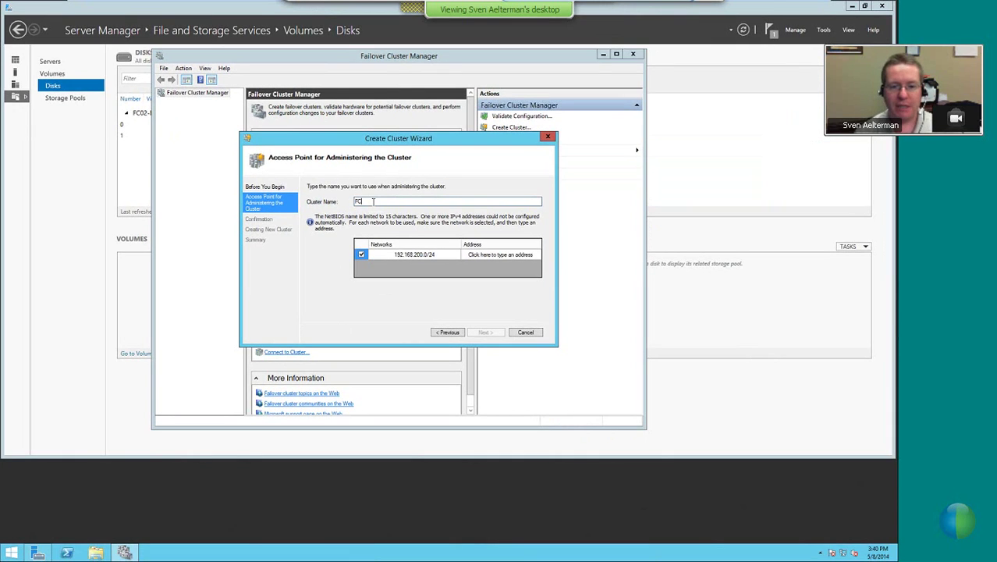
click(500, 254)
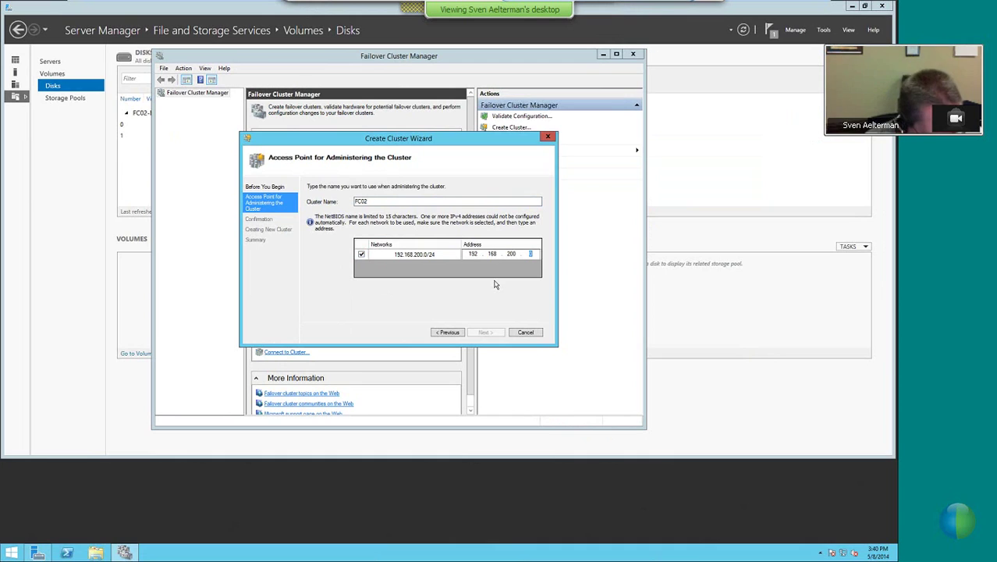
text(71)
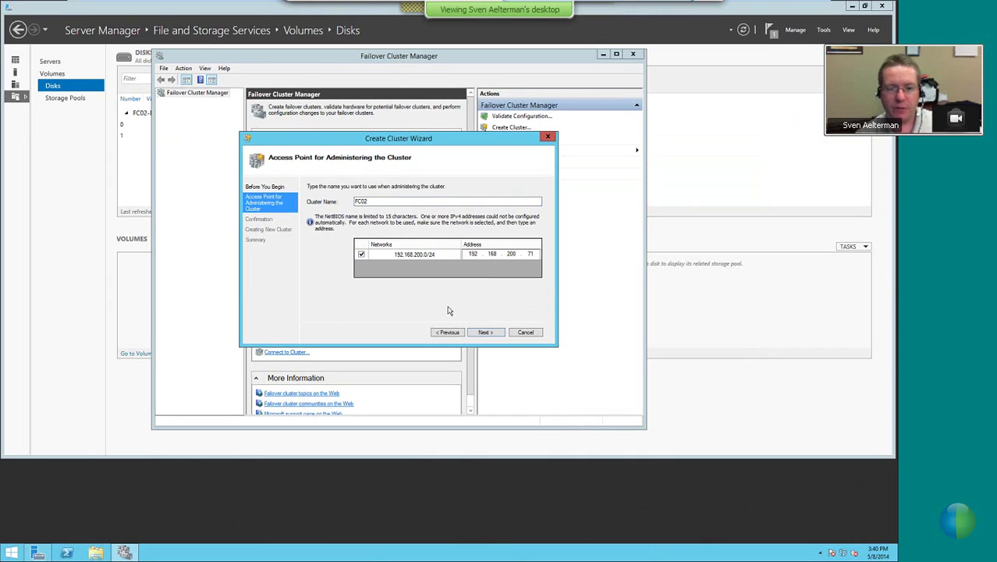
click(485, 333)
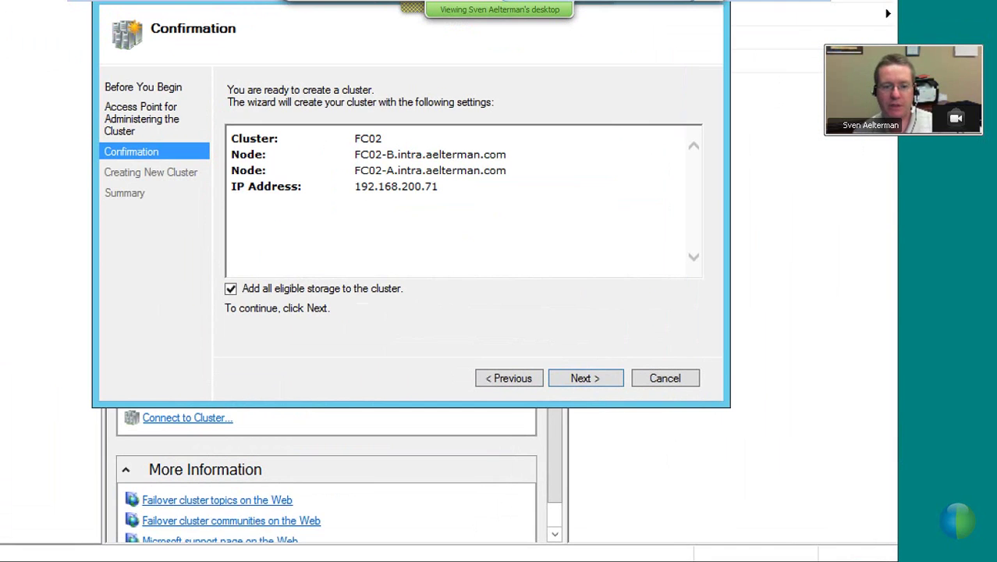
Confirm cluster FC02 at 192.168.200.71 with all eligible storage and start building it
mouse_move(220, 281)
mouse_down()
mouse_move(441, 296)
mouse_move(417, 301)
mouse_up()
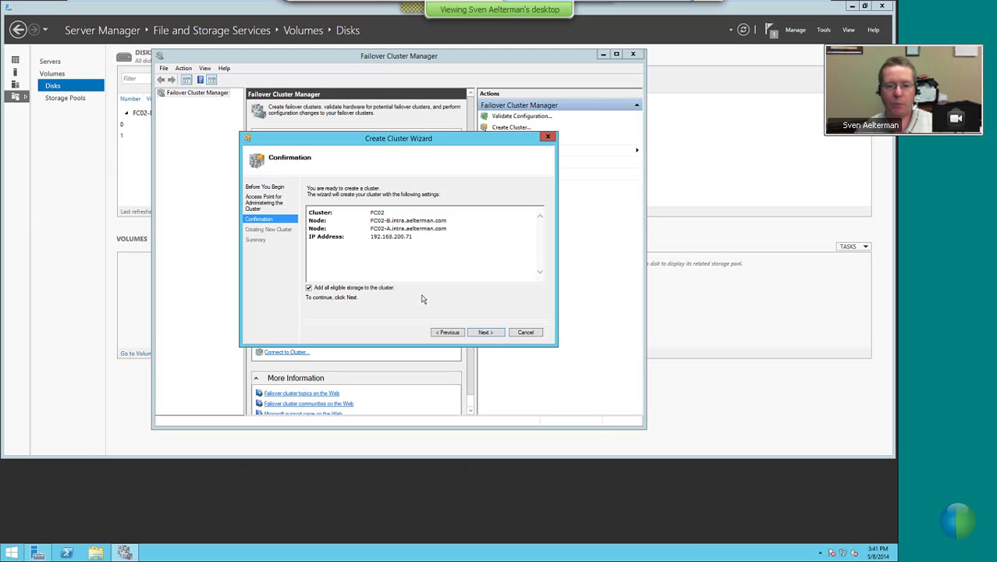
click(482, 333)
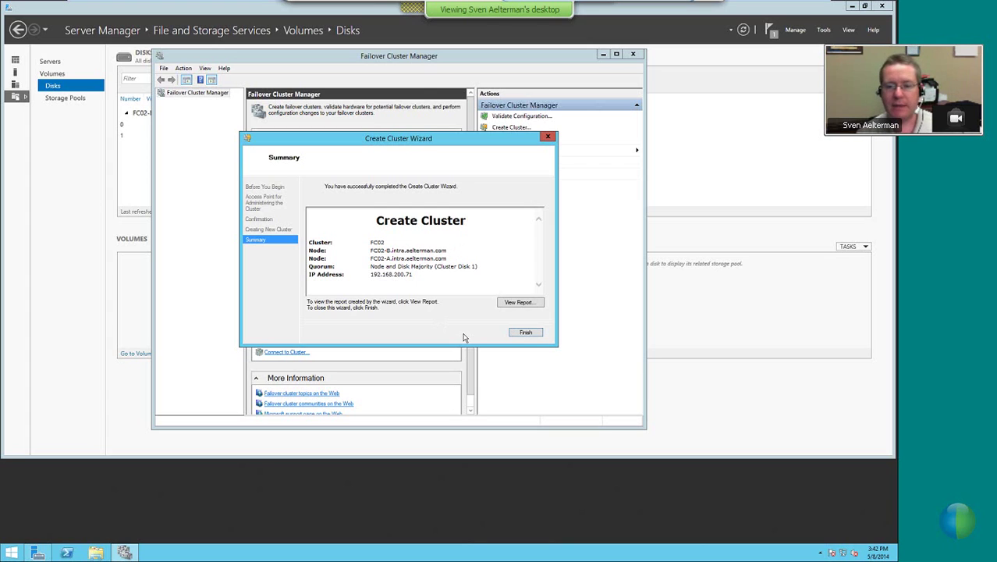
Close the completed wizard to see FC02's summary with 0 roles and 2 nodes
click(525, 334)
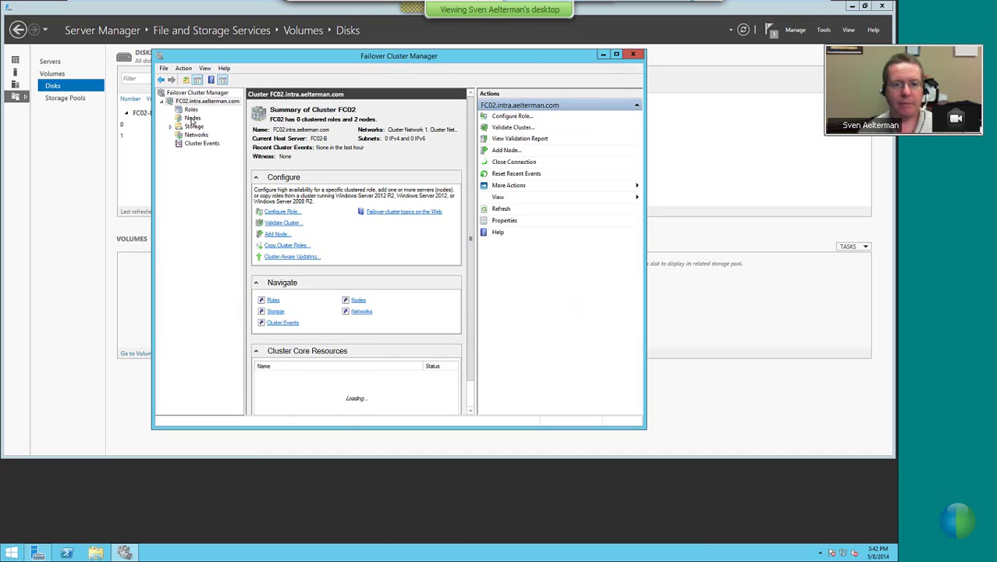
Widen the summary pane and list FC02's nodes, showing FC02-A and FC02-B both Up
drag(472, 164, 503, 164)
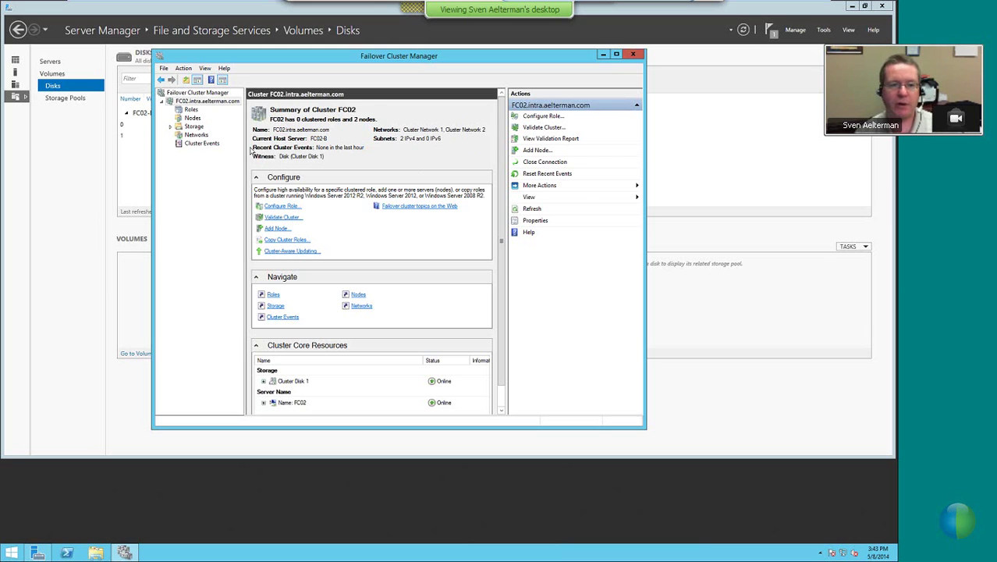
click(192, 119)
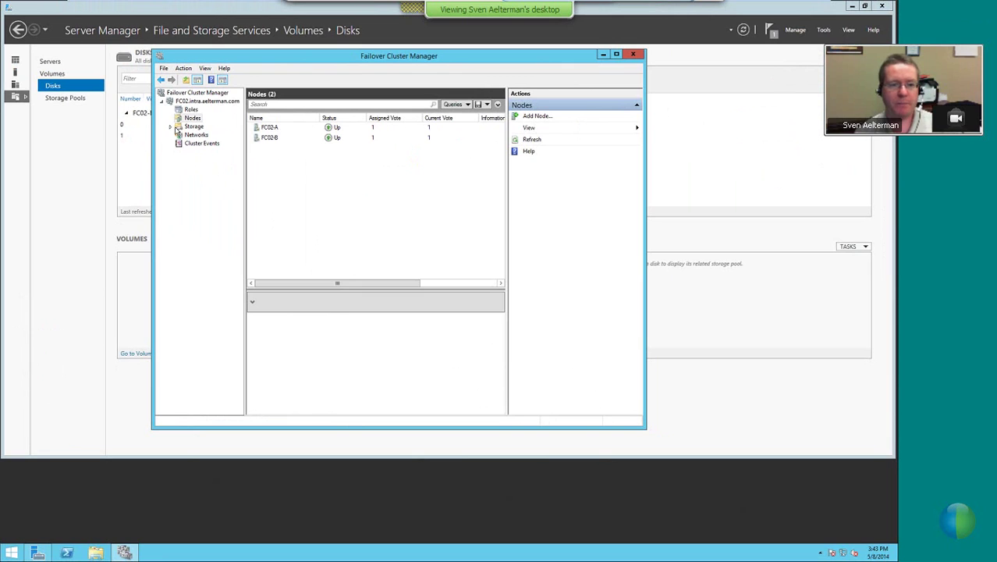
Expand Storage and view Disks, showing Cluster Disk 1 online as the quorum disk witness
click(62, 130)
click(104, 146)
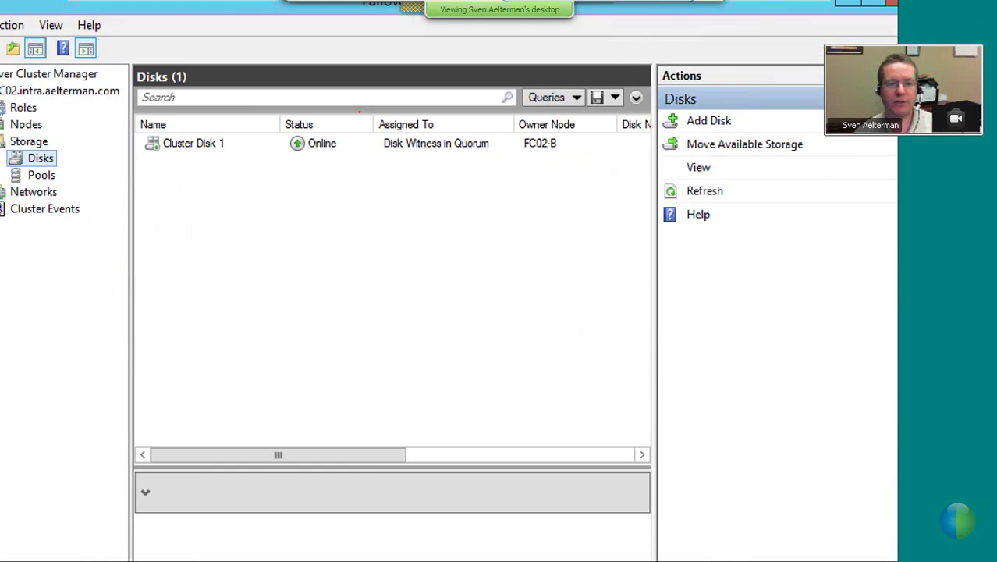
drag(142, 133, 592, 152)
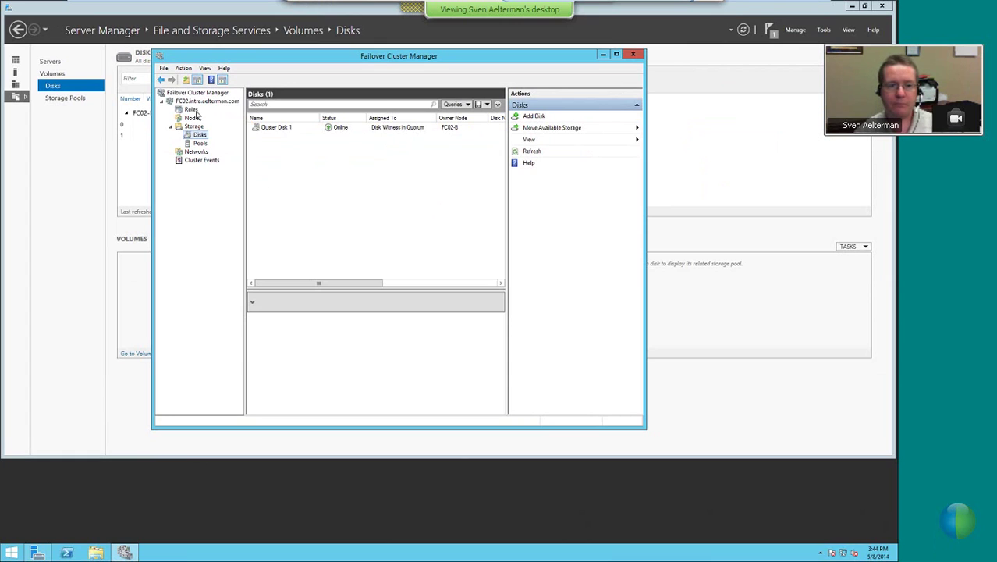
click(24, 108)
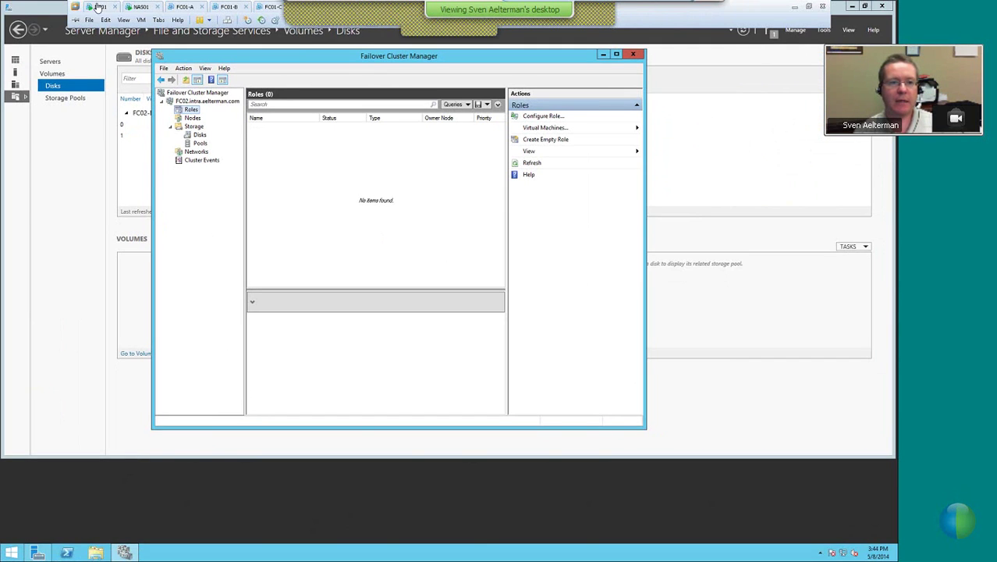
Switch to the DC01 virtual machine and unlock it with the administrator password
click(98, 6)
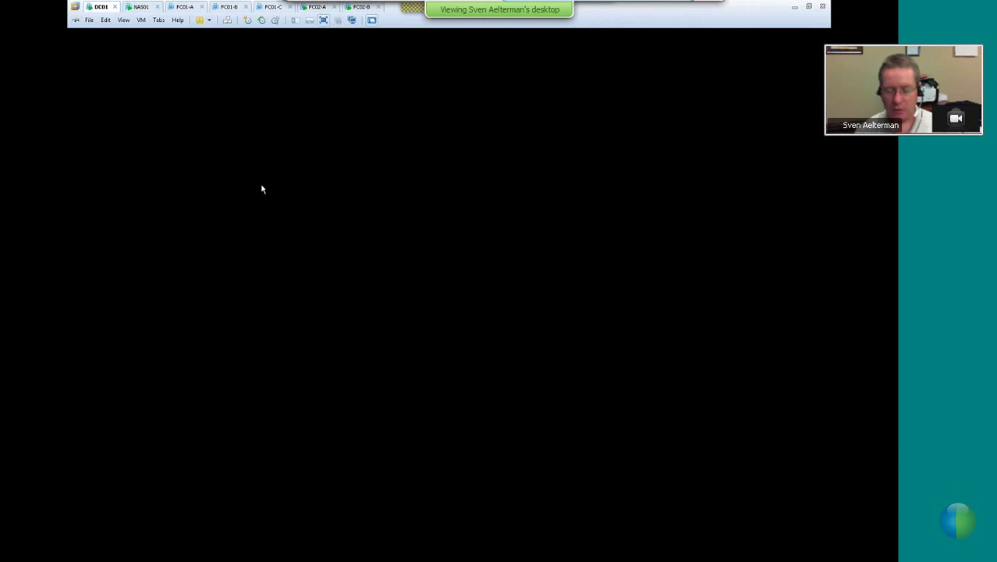
key(ctrl+alt+Insert)
text(Password)
key(Return)
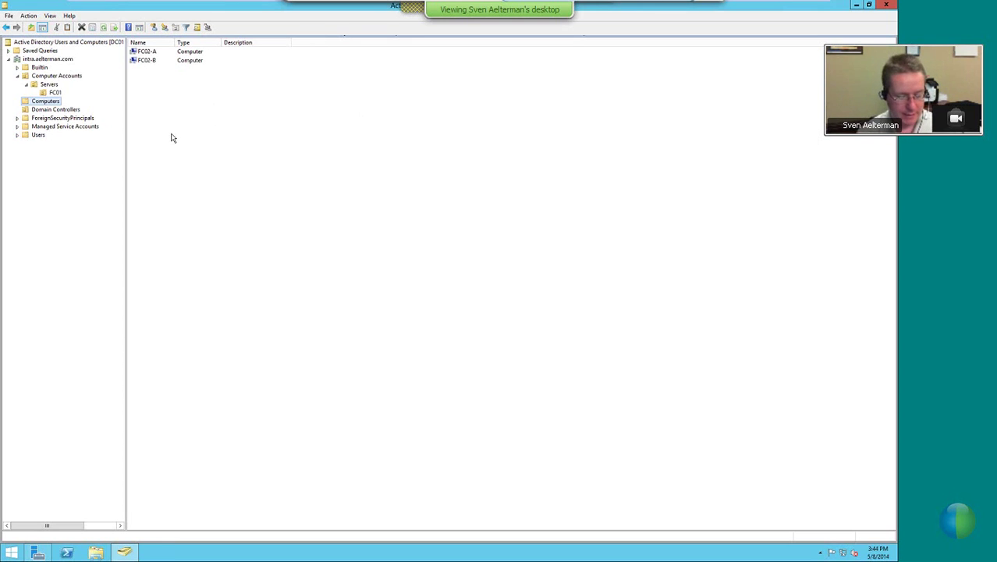
Refresh the Computers container so the FC02 cluster object appears beside FC02-A and FC02-B
click(187, 252)
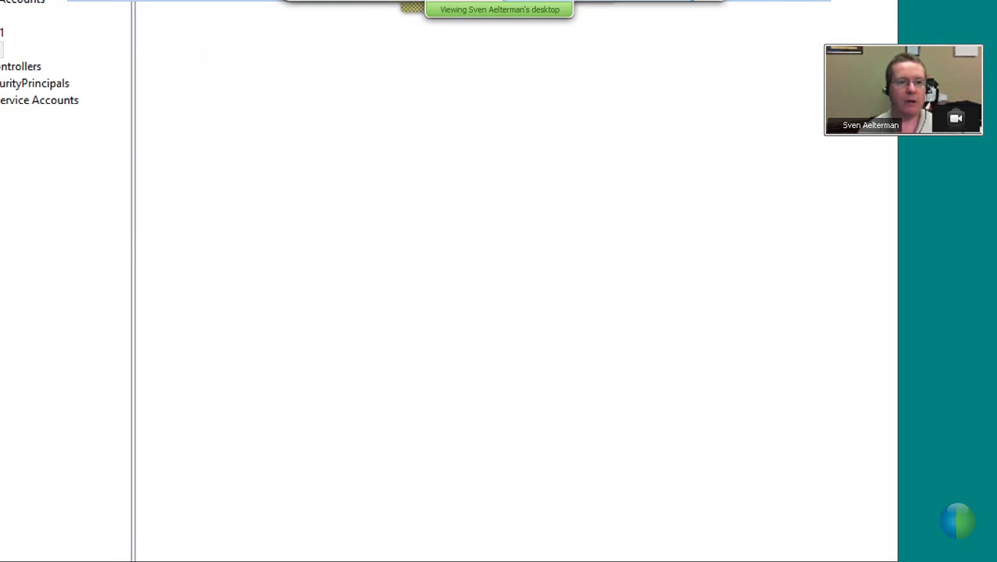
mouse_move(39, 193)
mouse_down()
mouse_move(107, 195)
mouse_move(130, 211)
mouse_up()
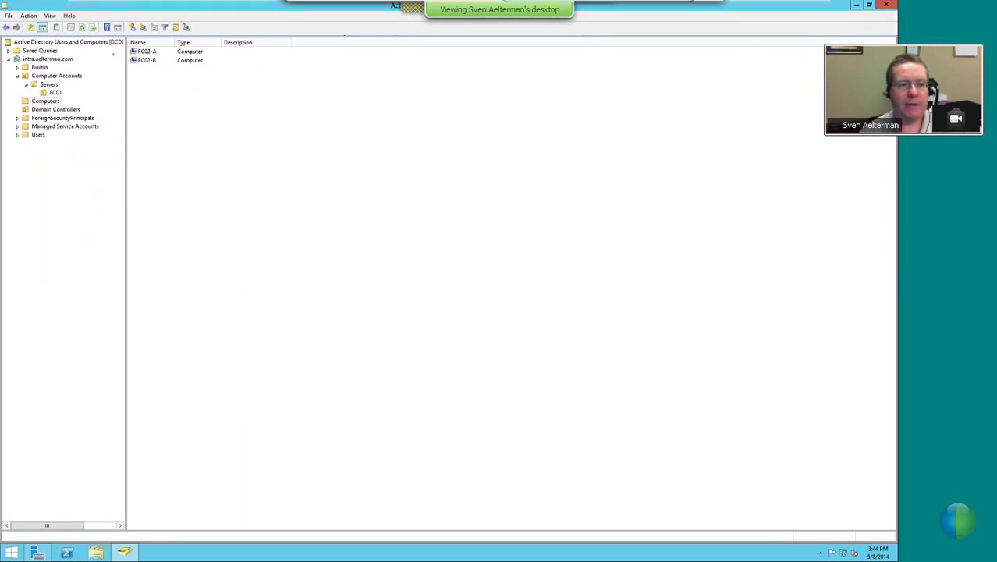
click(83, 27)
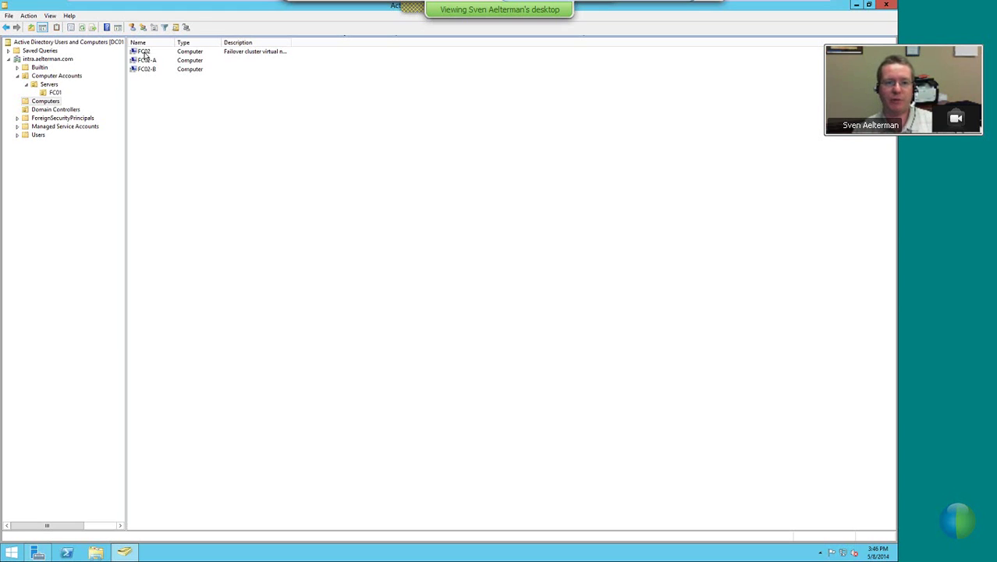
Create a new organizational unit named FC02 under the Servers OU
click(145, 53)
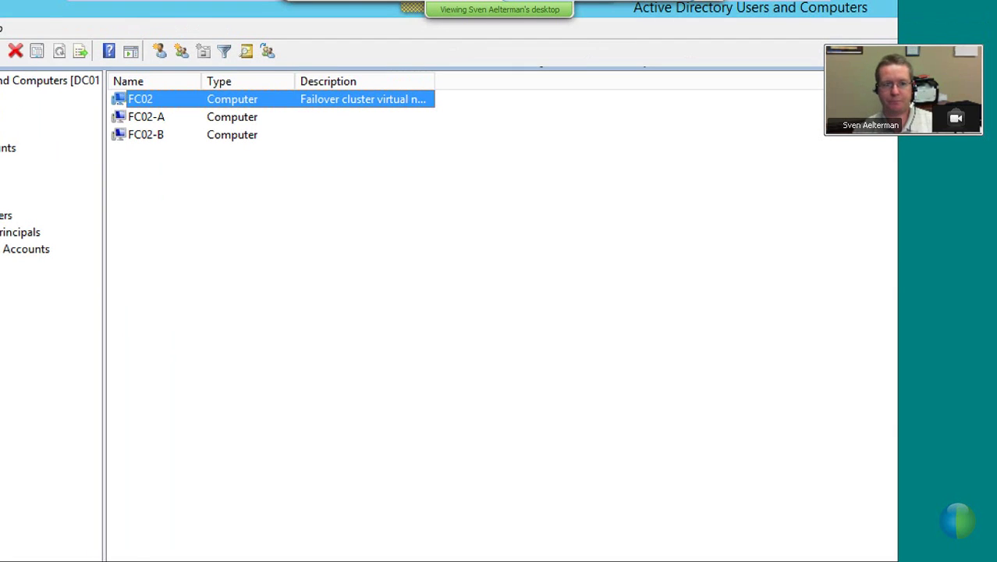
right_click(50, 84)
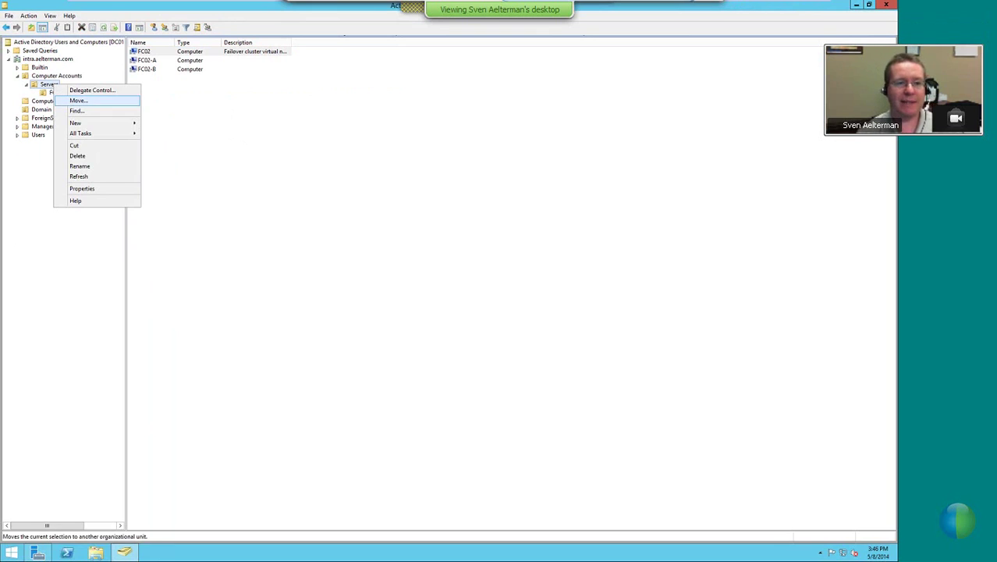
mouse_move(78, 124)
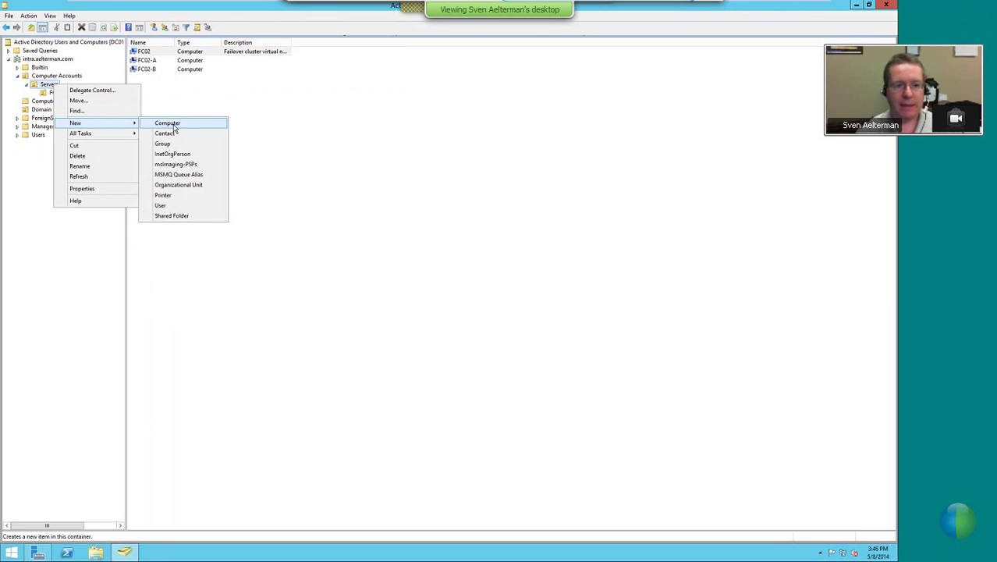
click(178, 185)
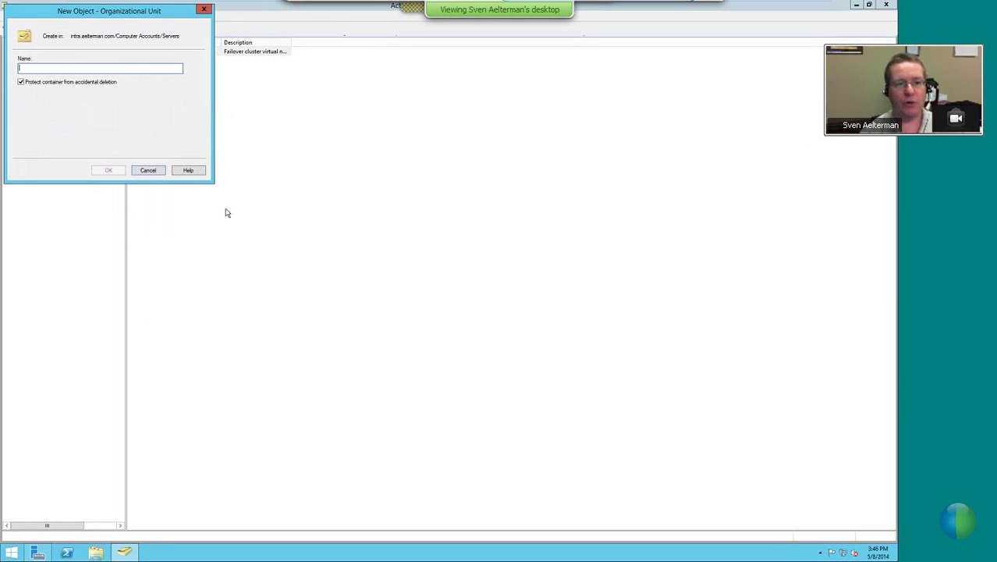
text(FC02)
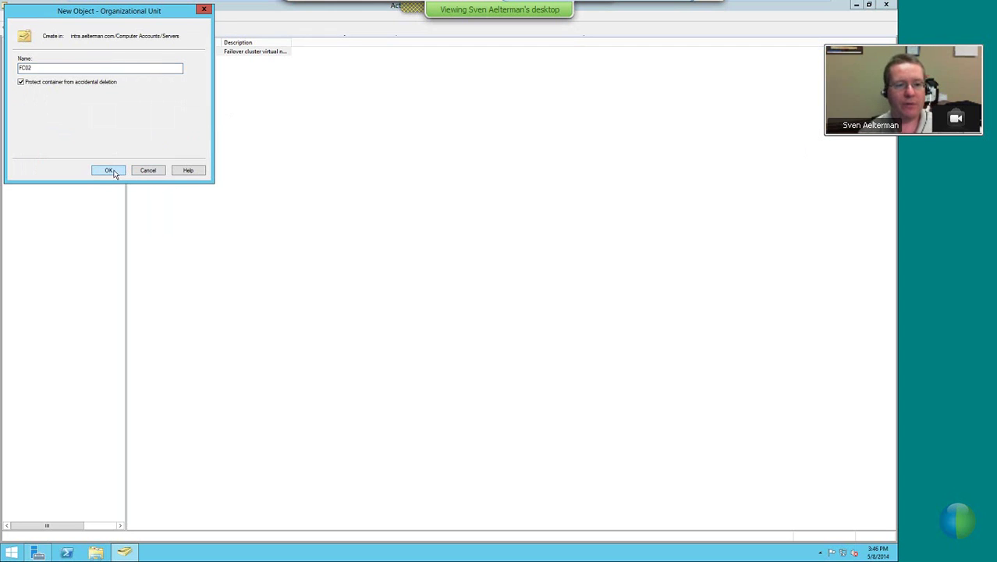
click(109, 170)
Move the FC02, FC02-A and FC02-B computers from Computers into the FC02 OU
click(47, 110)
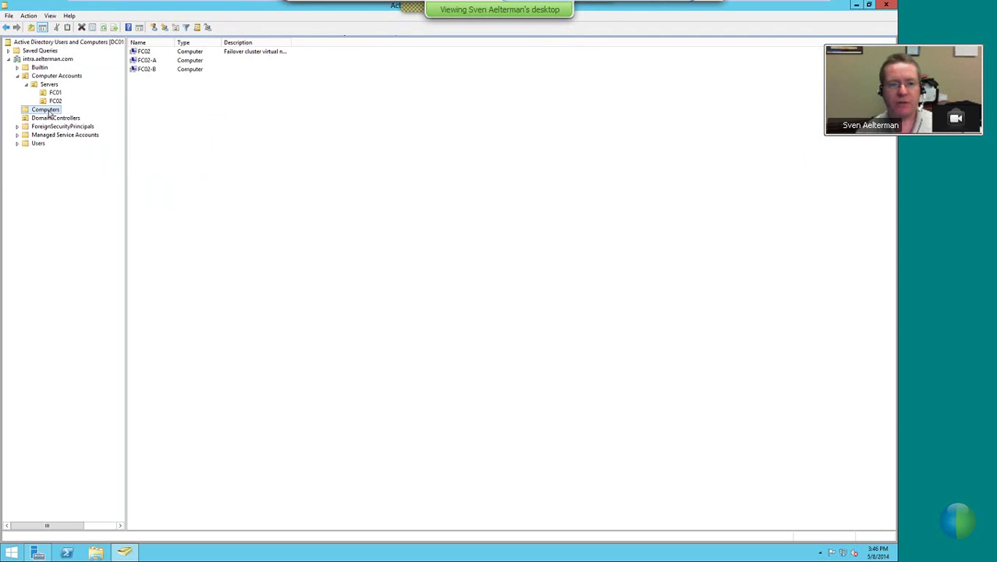
drag(142, 48, 187, 106)
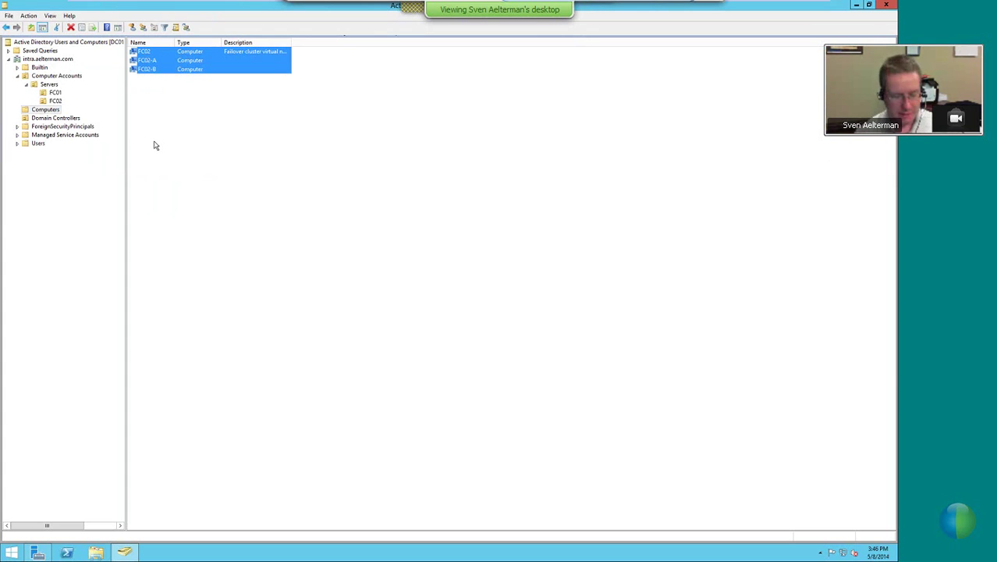
drag(153, 65, 62, 103)
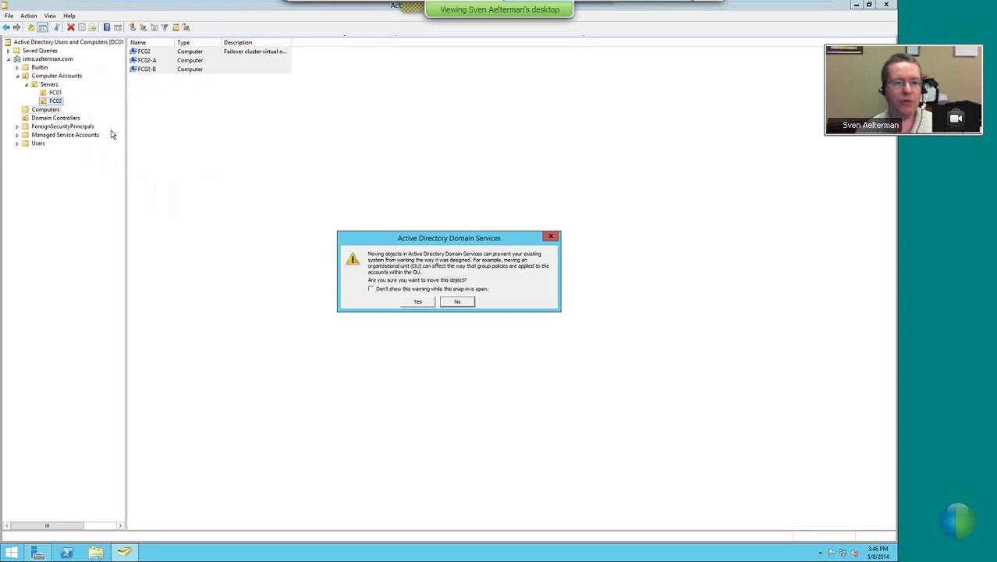
click(371, 289)
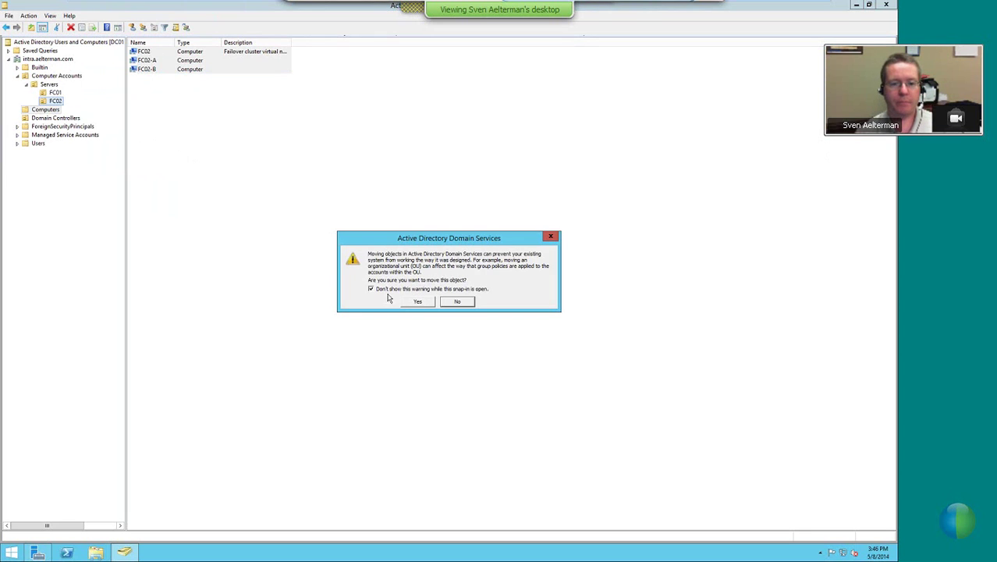
click(417, 302)
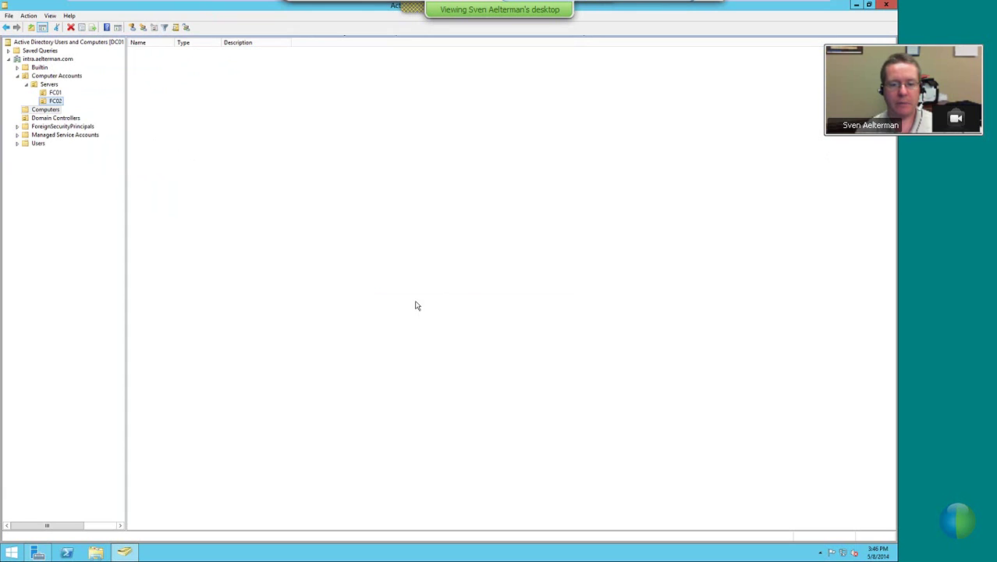
click(54, 101)
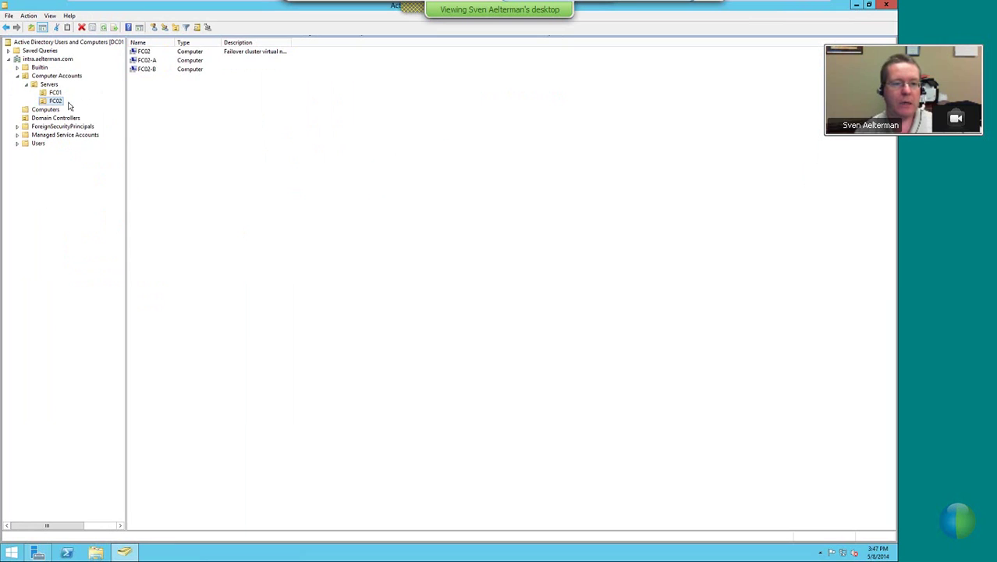
Launch the Delegation of Control Wizard for the FC02 OU
right_click(59, 104)
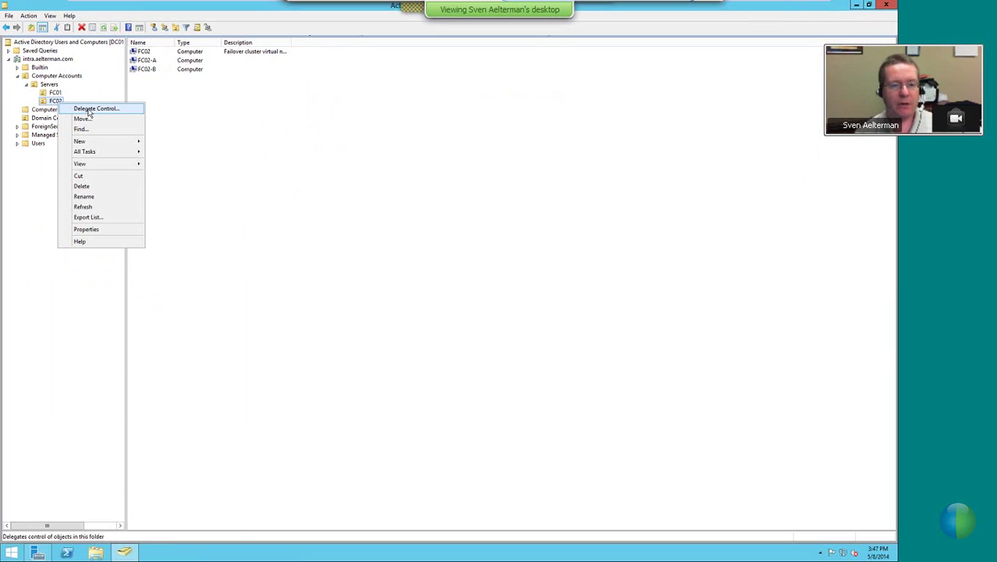
click(89, 109)
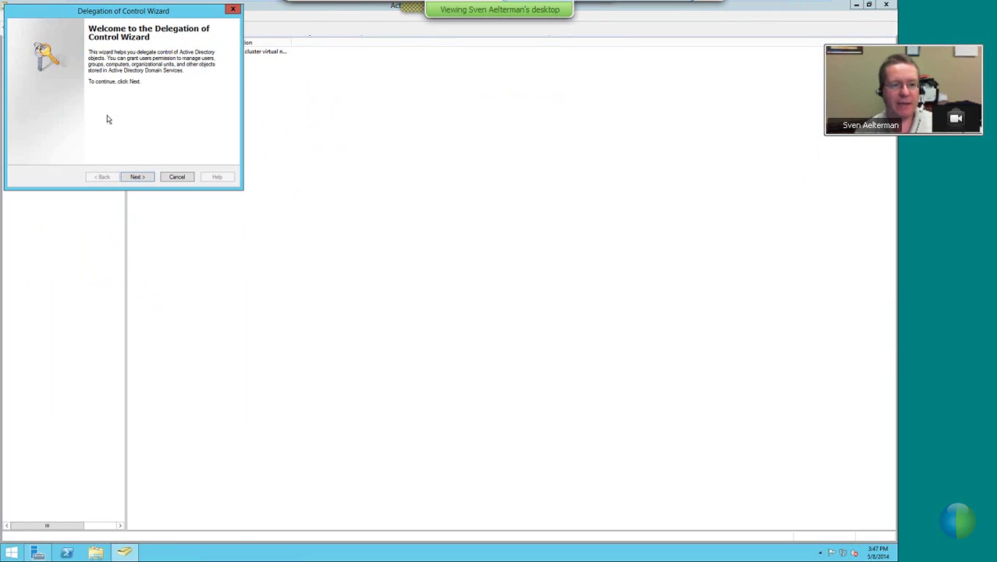
click(138, 177)
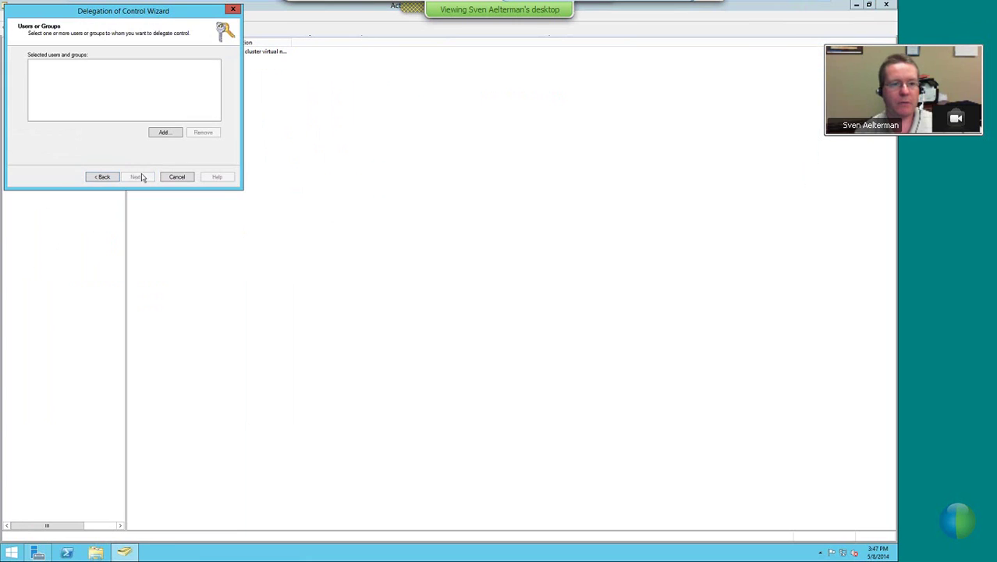
click(164, 132)
Add the FC02 computer account as delegate, searching Computers for 'fc02'
click(188, 51)
click(29, 91)
click(181, 158)
text(fc02)
click(161, 126)
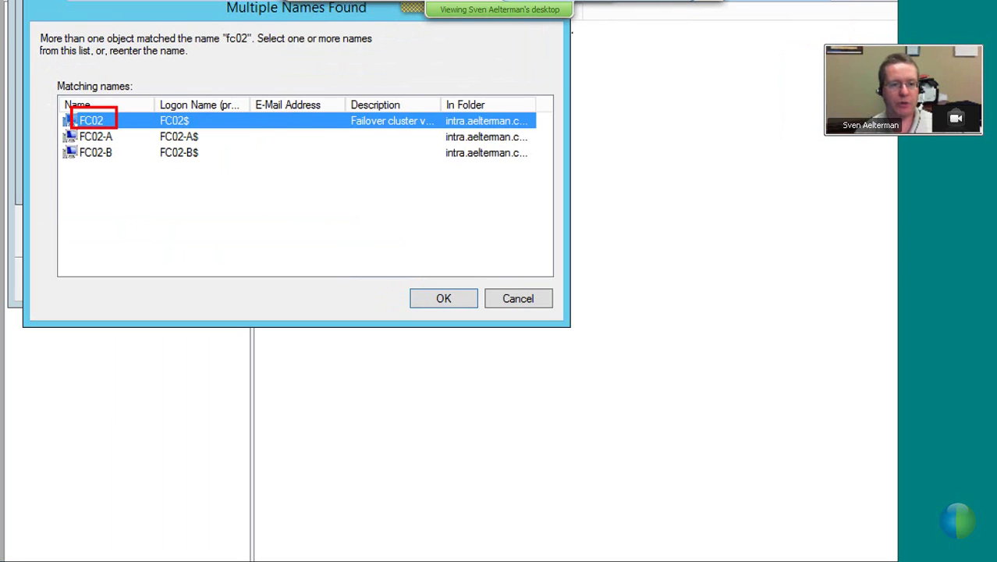
click(443, 298)
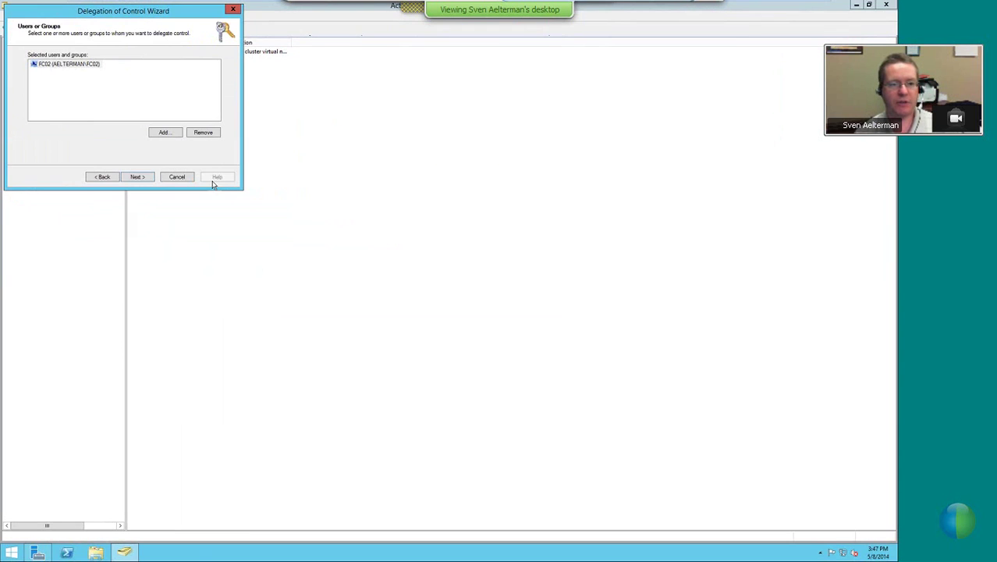
Define a custom task for Computer objects, allowing their creation and deletion in the OU
click(145, 177)
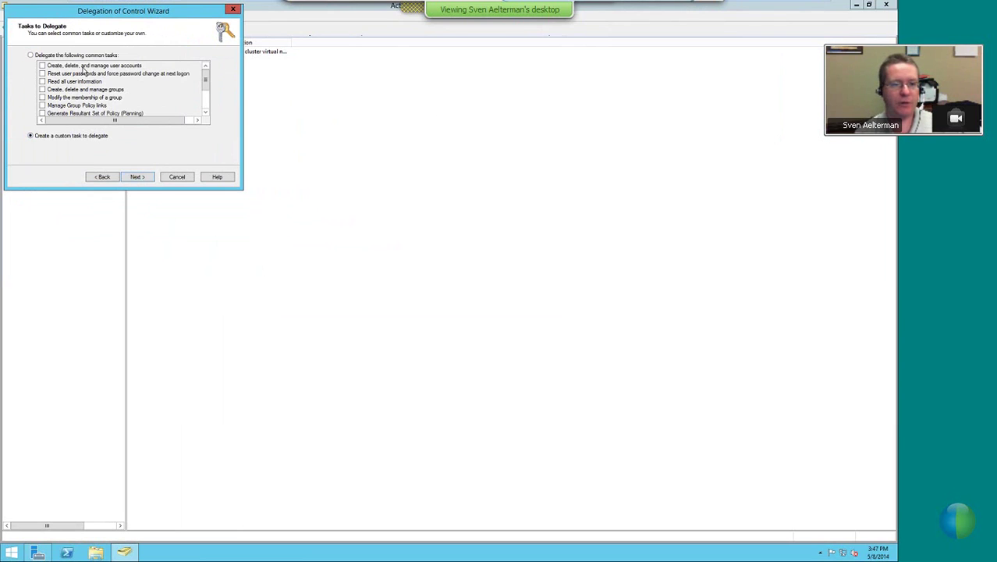
click(137, 177)
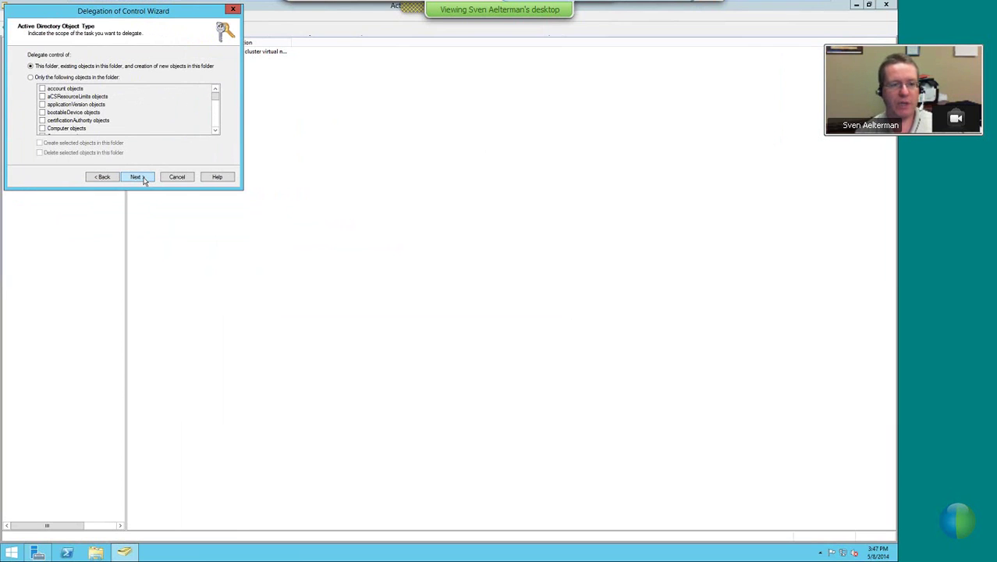
click(31, 78)
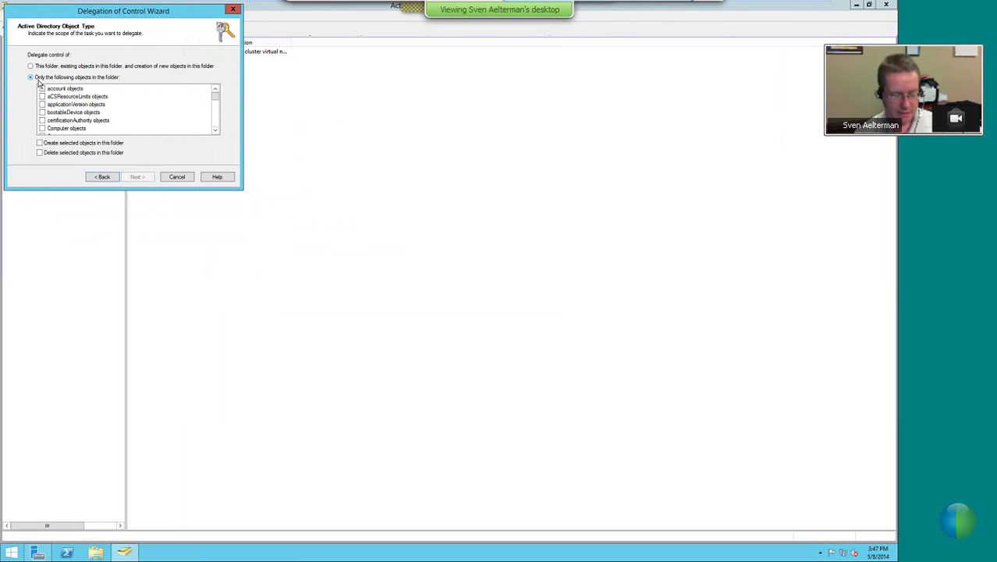
click(43, 129)
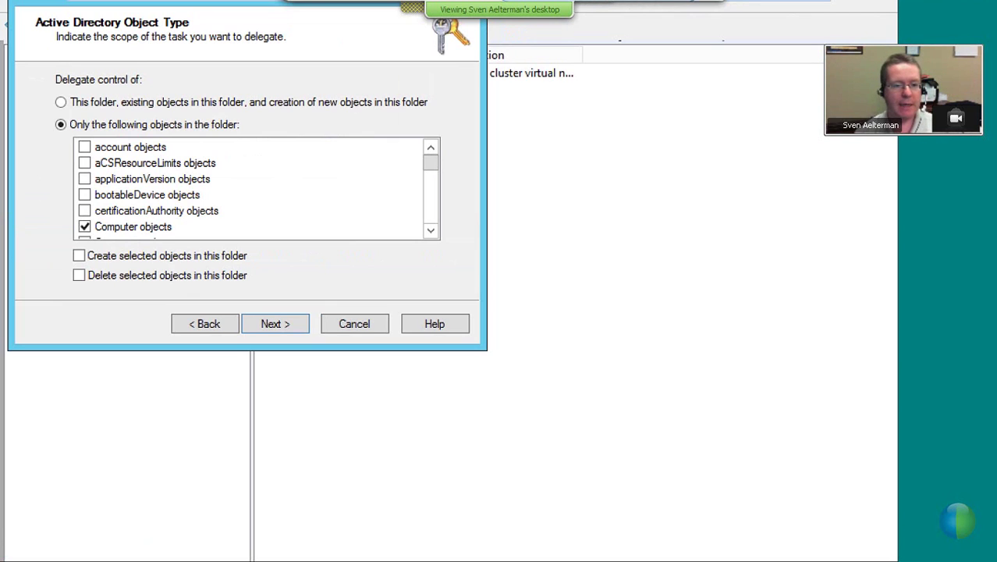
click(79, 256)
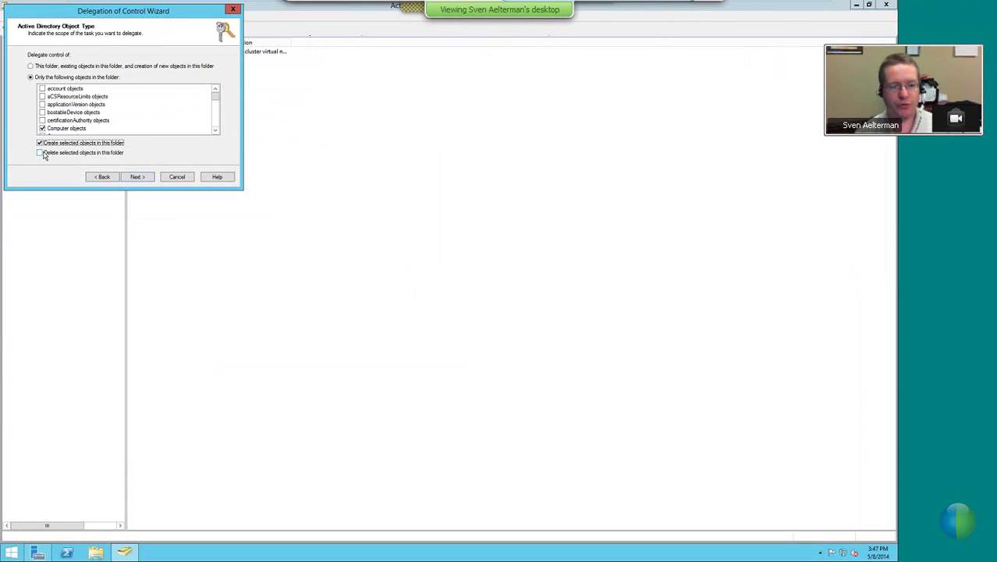
click(43, 155)
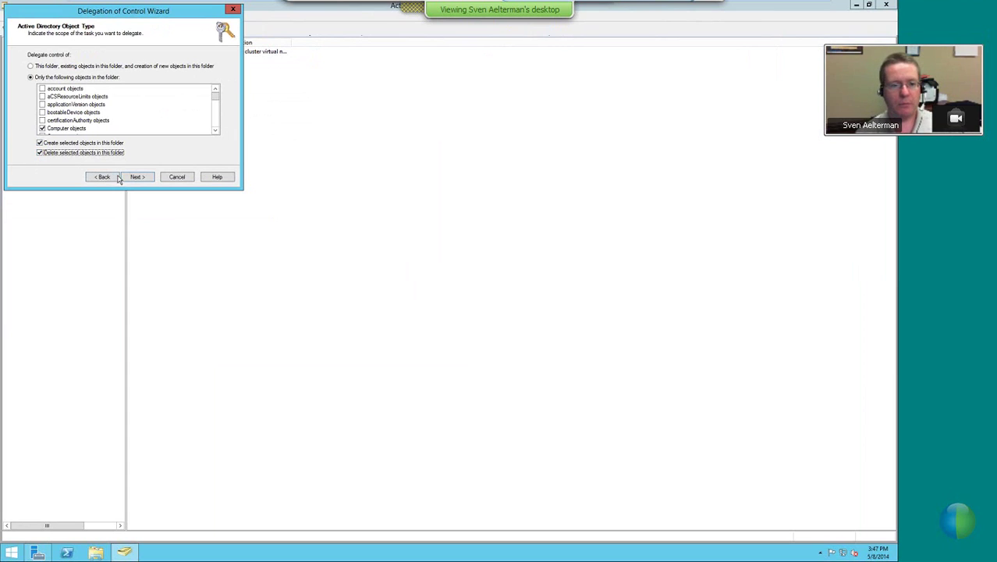
Grant Full Control permissions over the OU and complete the wizard
click(137, 177)
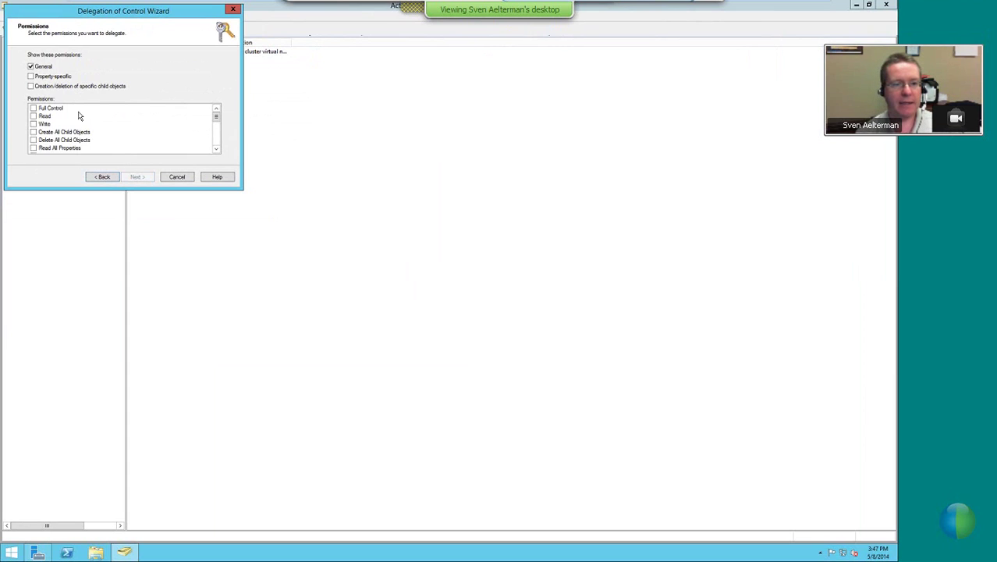
click(34, 108)
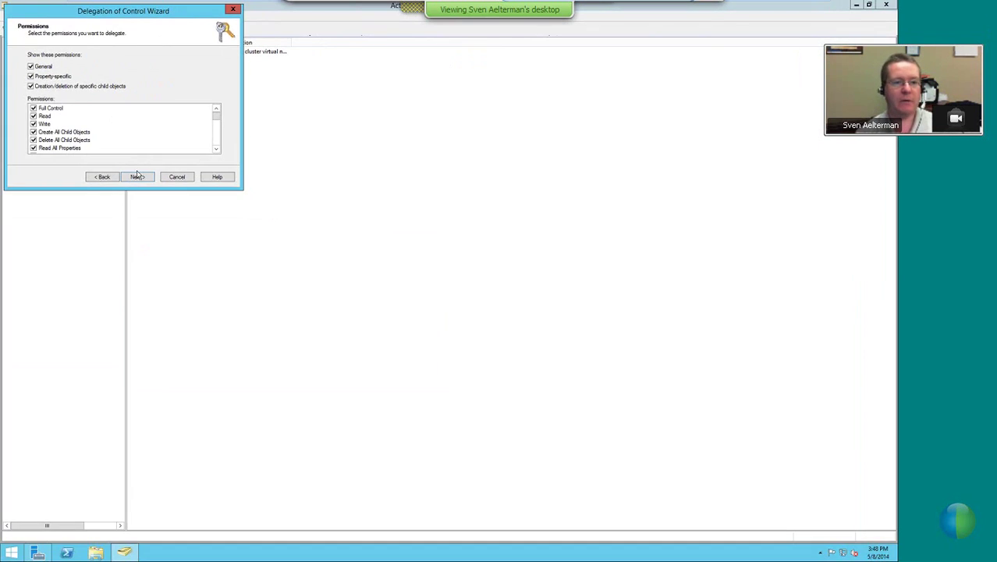
click(139, 178)
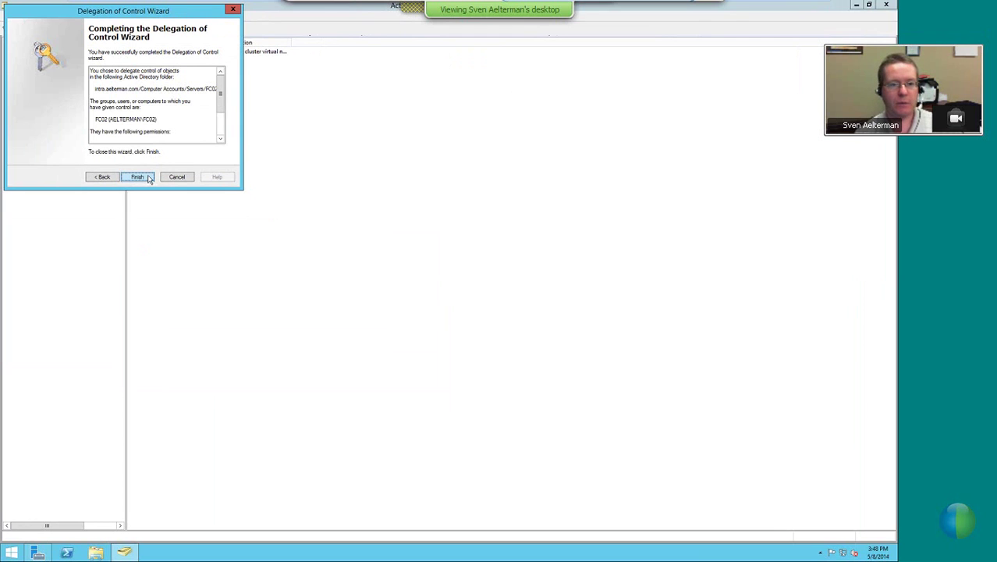
click(138, 177)
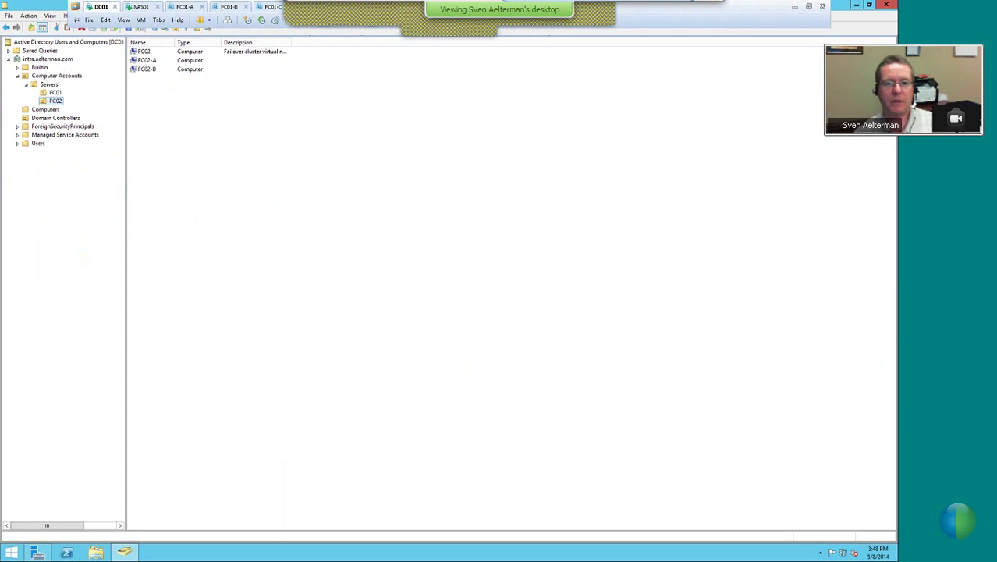
On FC02-B, create an empty New Role, view its Resources, and bring up its actions menu
click(352, 22)
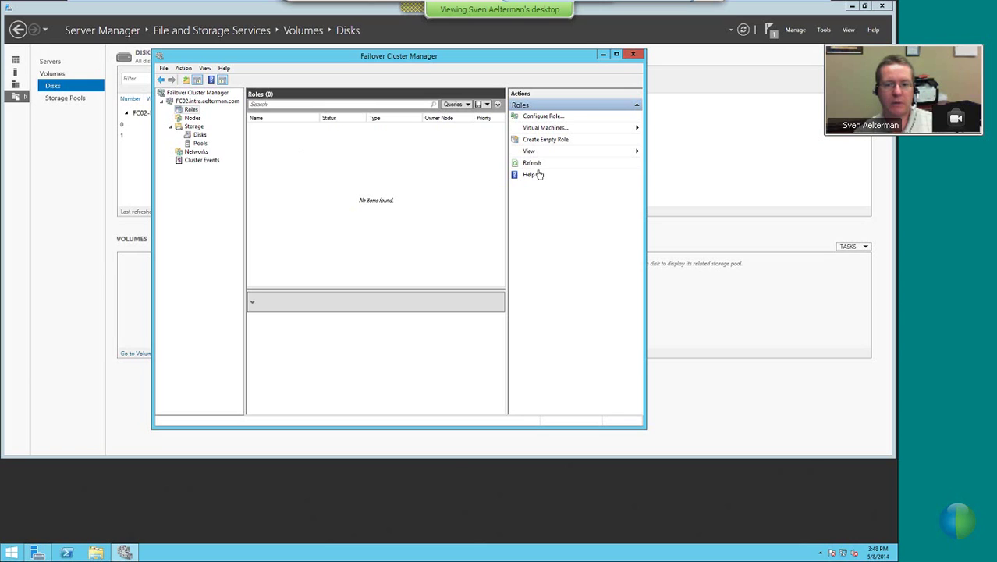
click(537, 142)
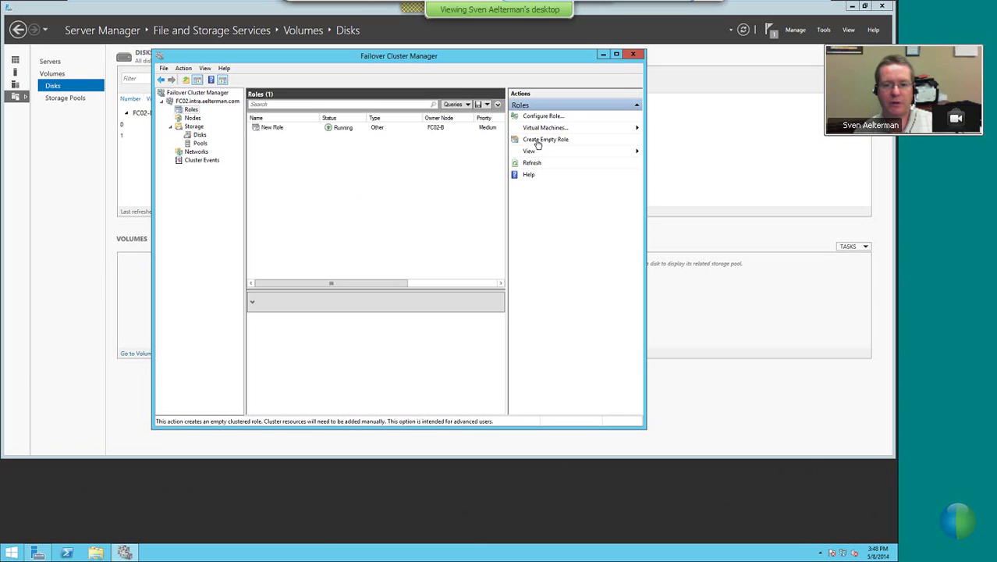
click(272, 129)
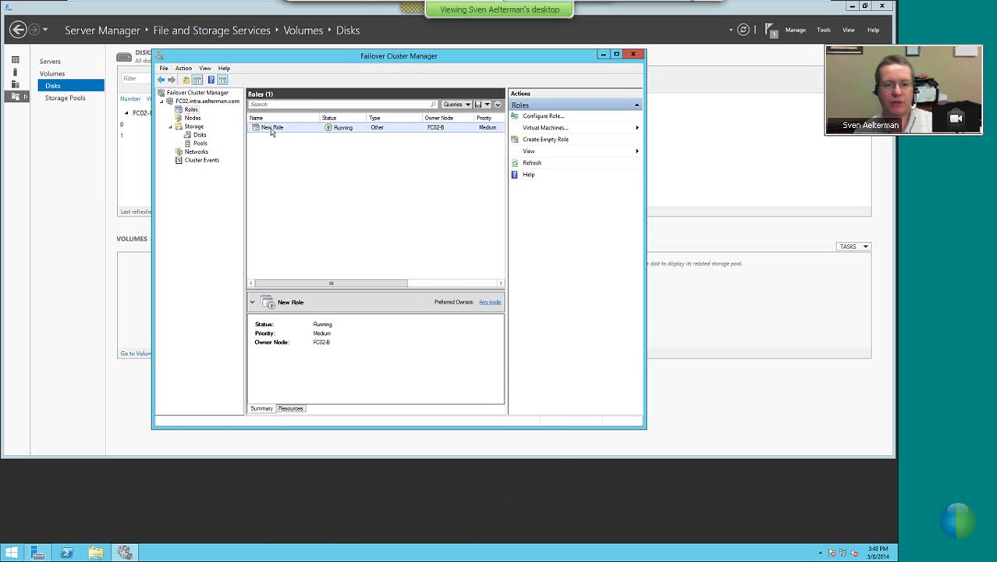
click(293, 408)
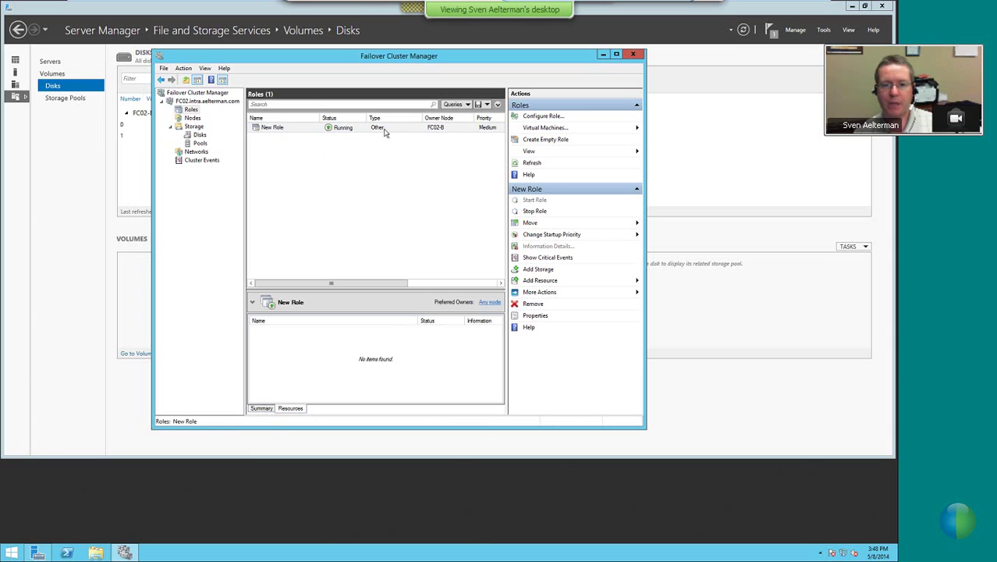
right_click(283, 129)
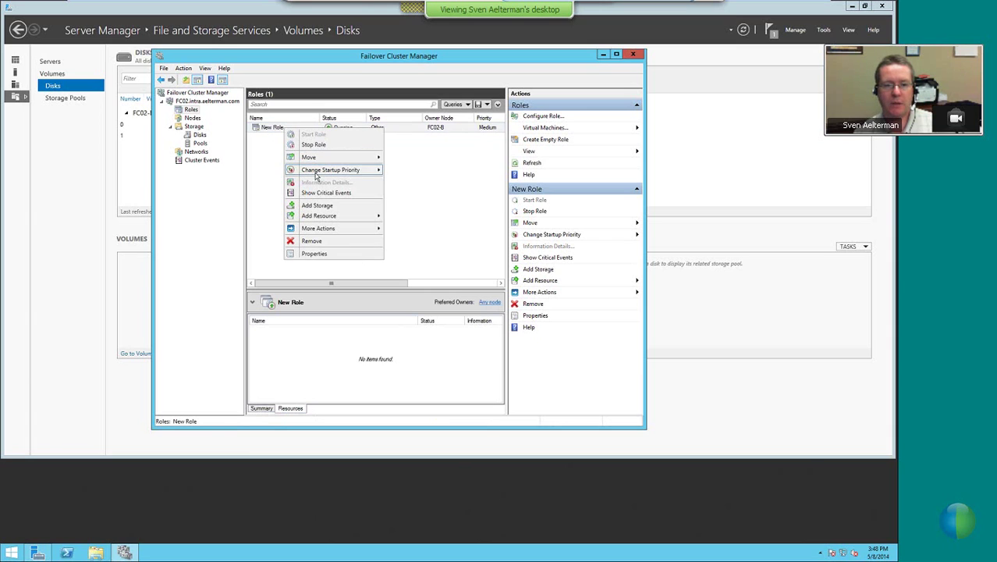
mouse_move(319, 216)
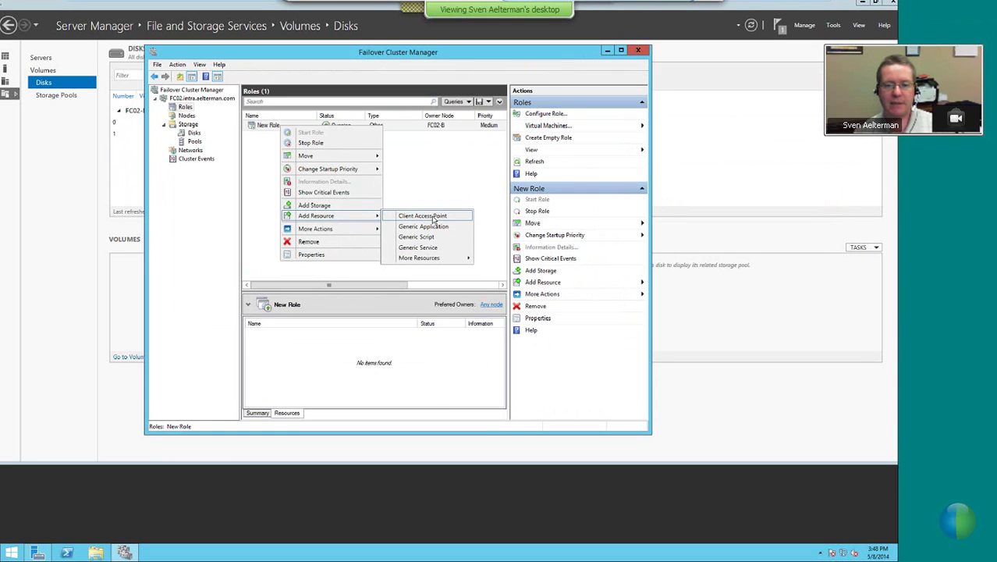
key(Escape)
key(Escape)
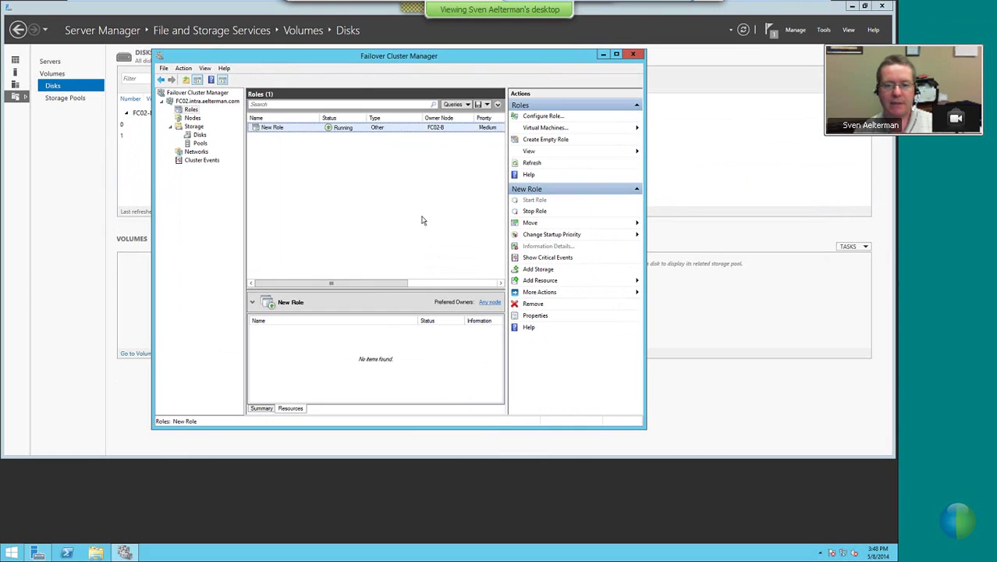
right_click(283, 130)
Add a Client Access Point named FC02-TestRole with IP 192.168.200.72 to New Role
mouse_move(319, 212)
click(410, 216)
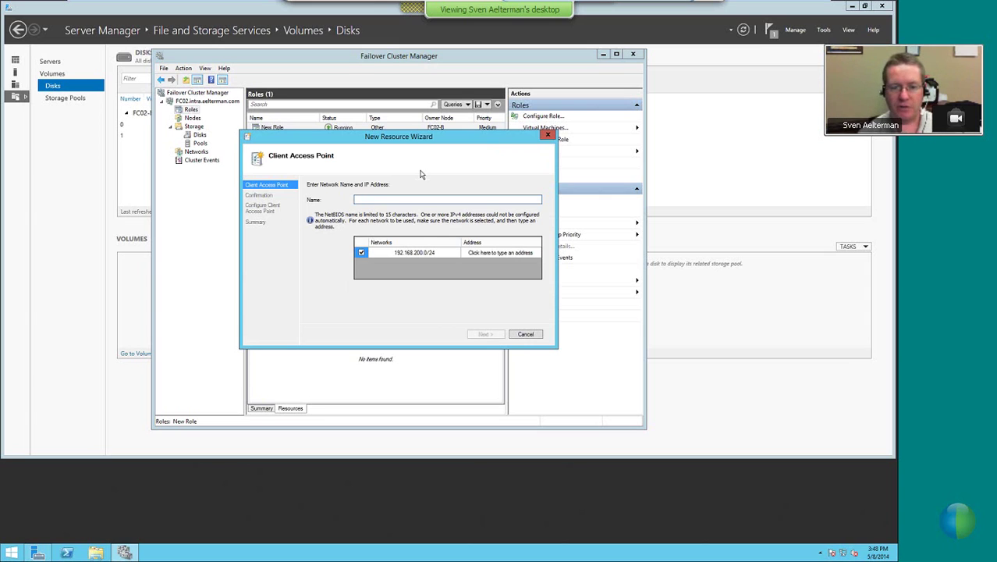
text(FC02-TestRole)
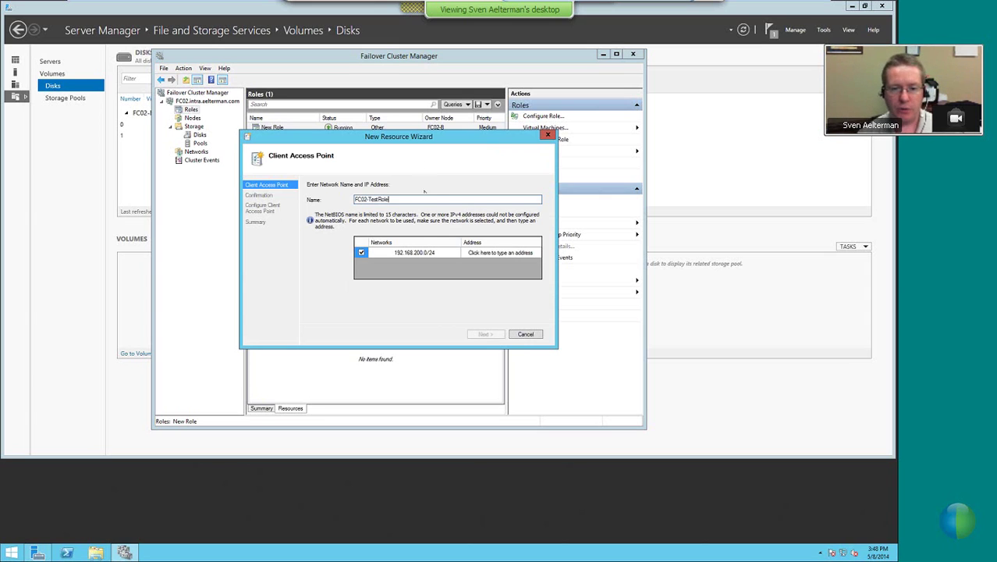
click(511, 254)
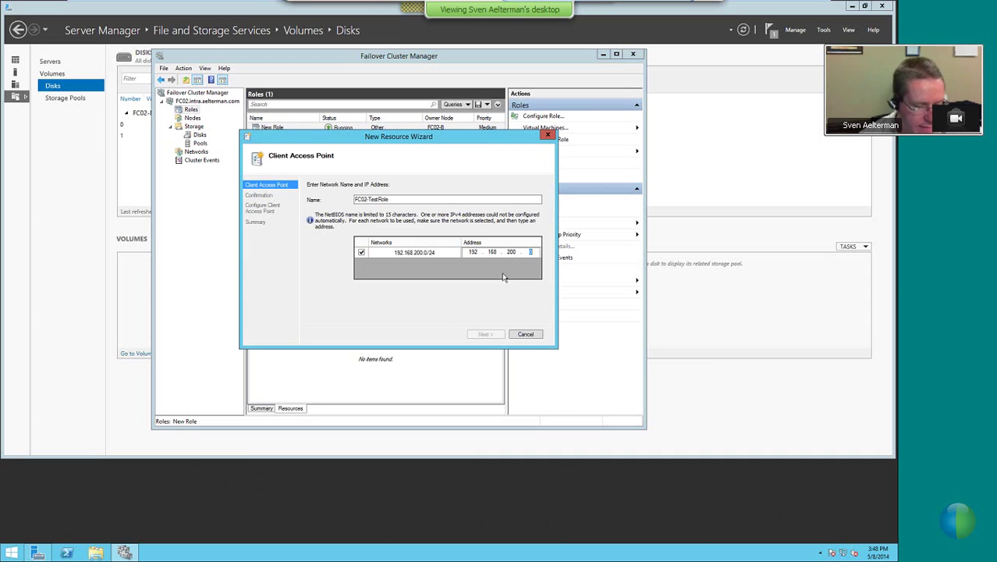
text(72)
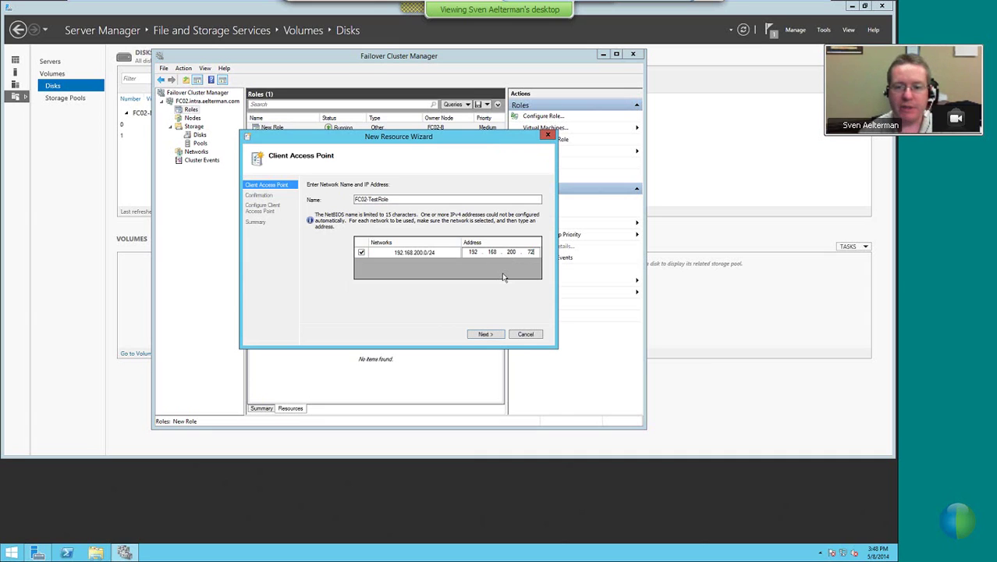
click(482, 334)
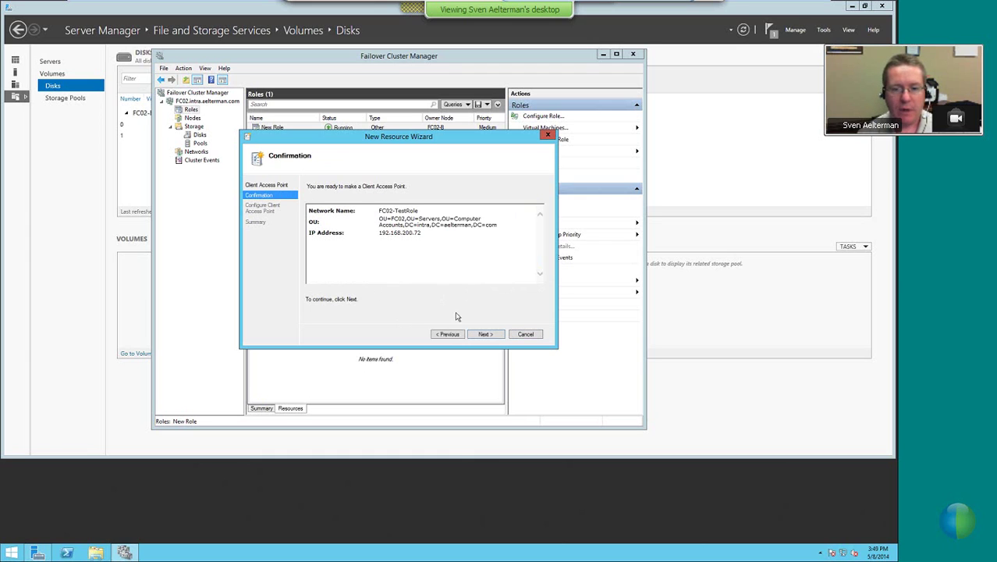
click(485, 334)
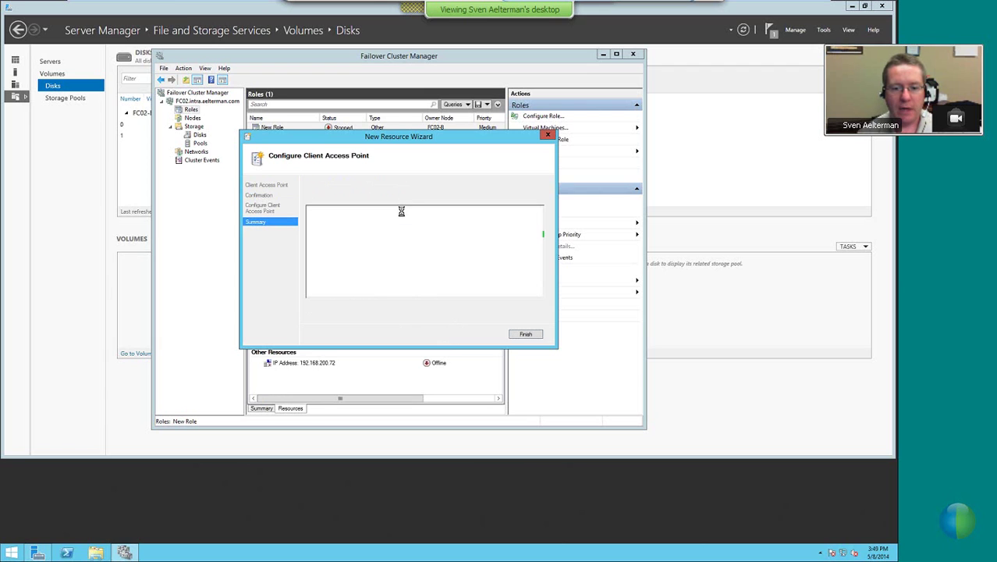
Close the resource wizard, start New Role, and switch to the DC01 screen
click(525, 333)
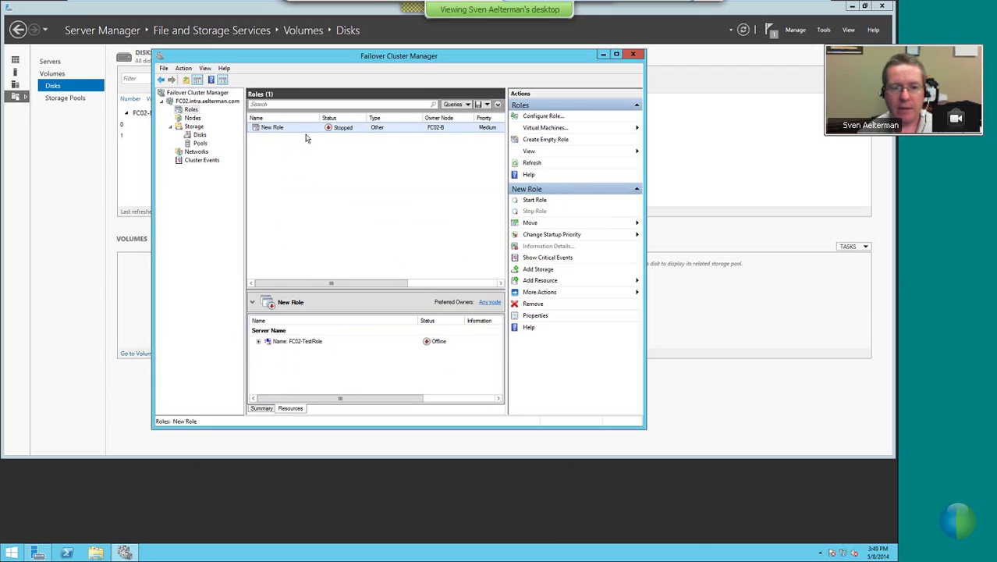
right_click(304, 134)
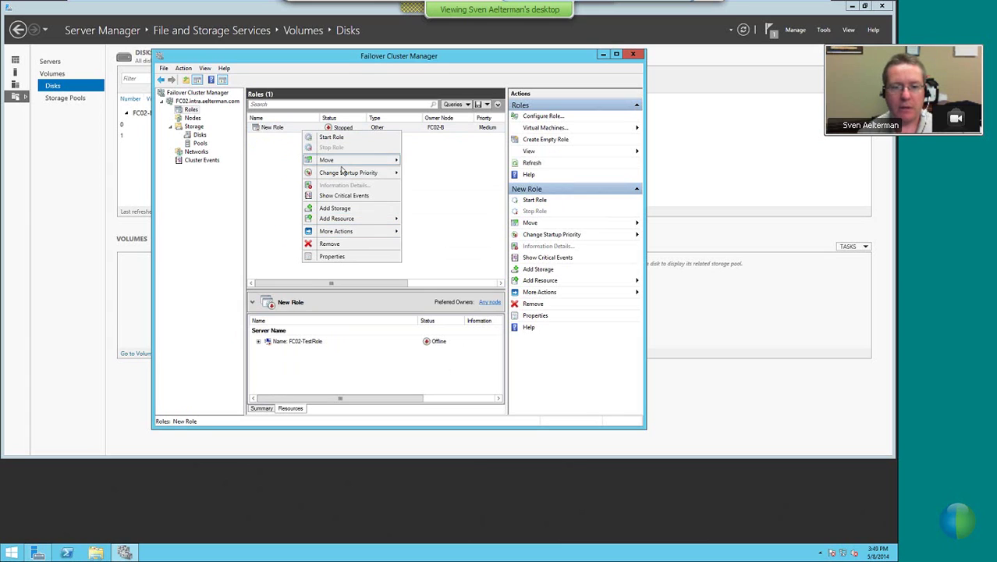
click(334, 140)
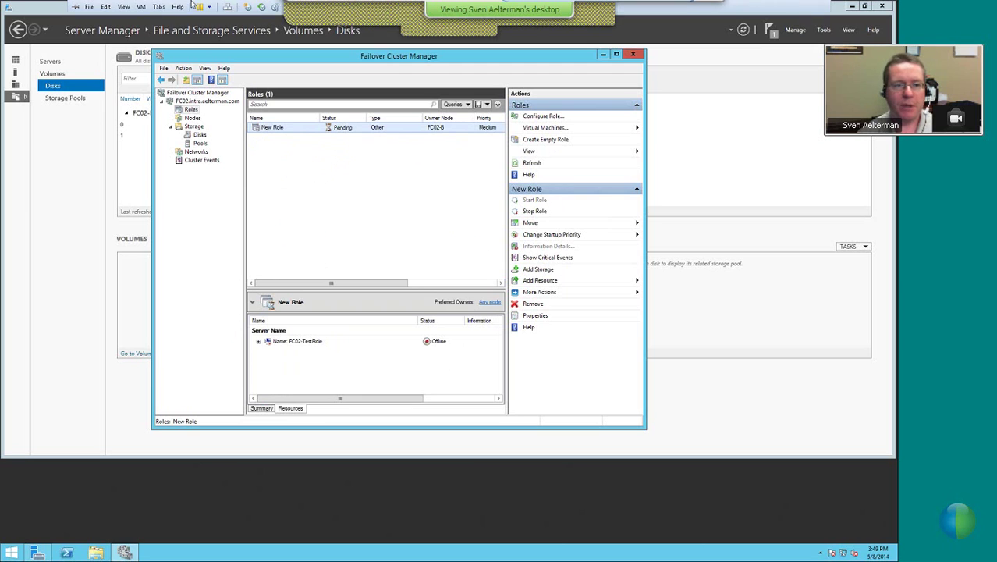
click(100, 7)
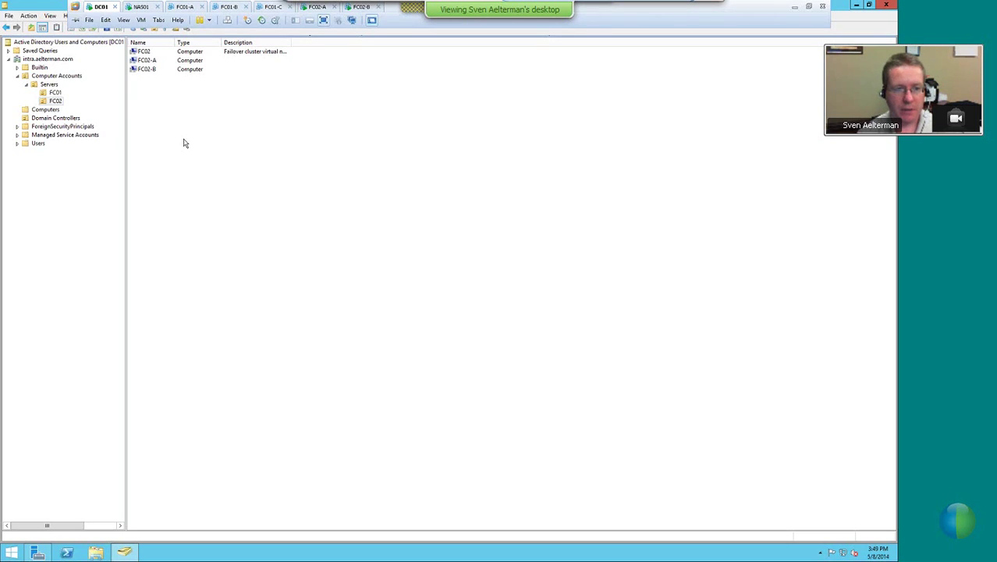
Refresh the FC02 OU to reveal FC02-TESTROLE, widen the Name column, then return to FC02-B
click(81, 28)
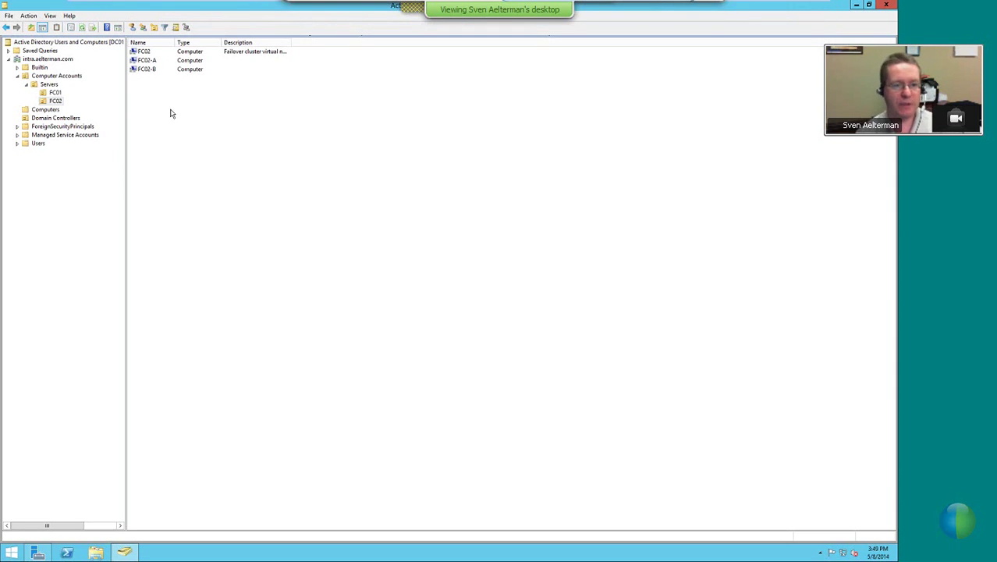
double_click(176, 43)
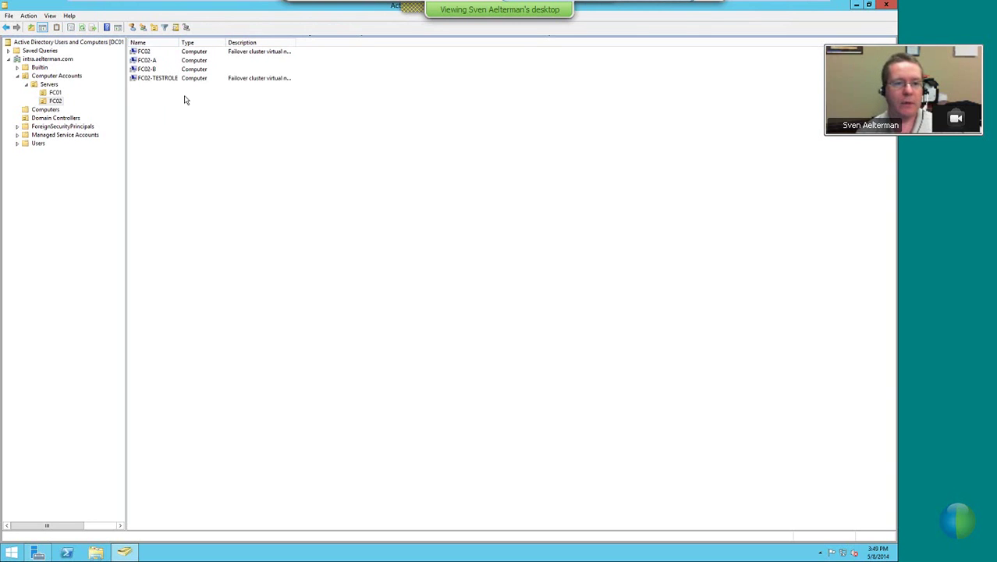
key(super+plus)
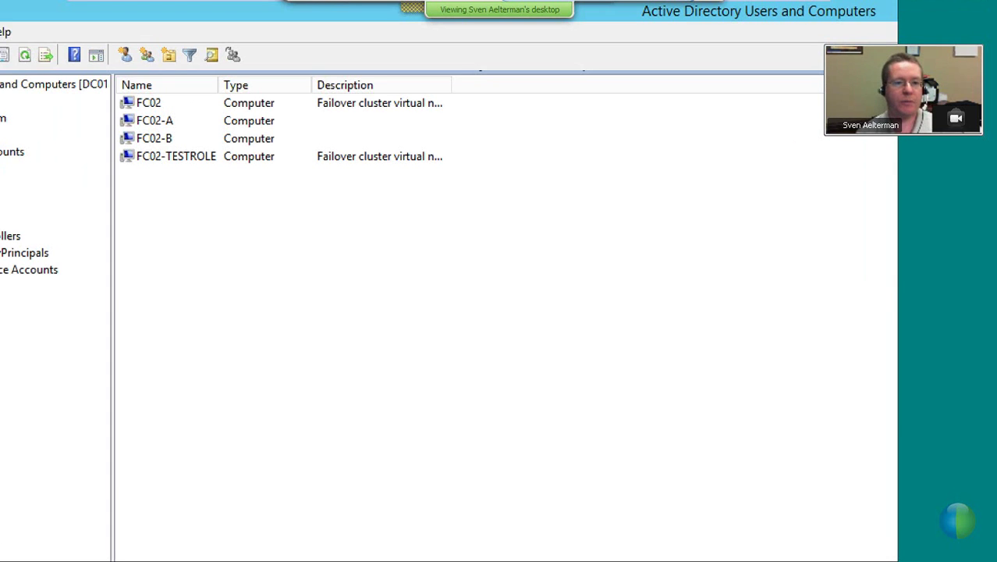
drag(114, 147, 221, 165)
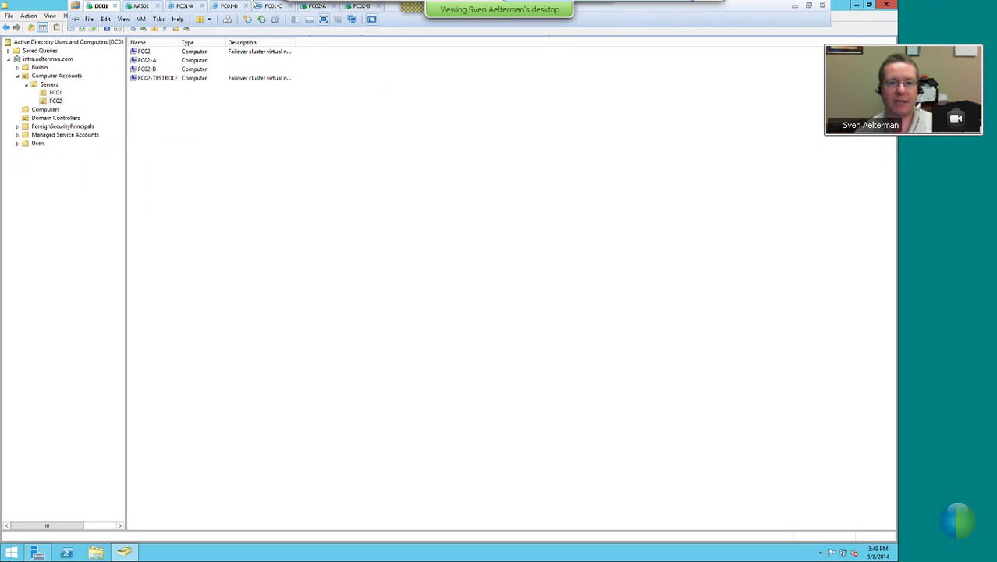
click(359, 8)
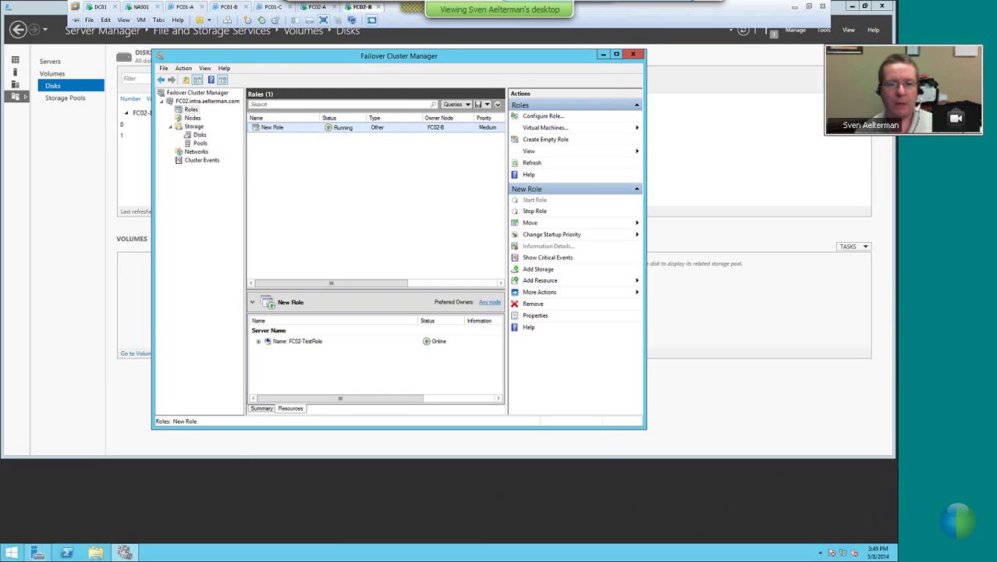
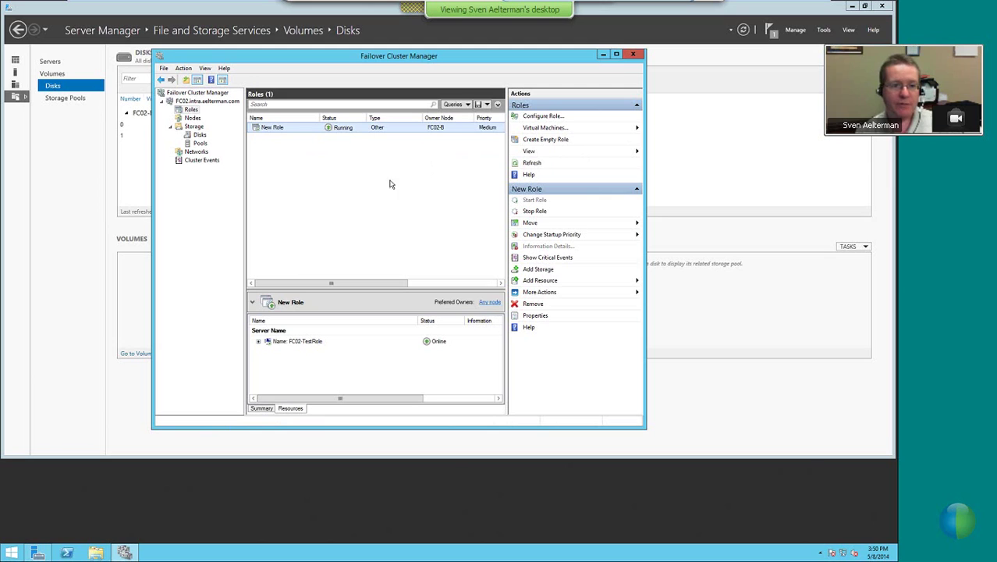
Close Failover Cluster Manager, minimize Server Manager, exit the VMware guest, and advance PowerPoint to the MPIO slide
click(633, 54)
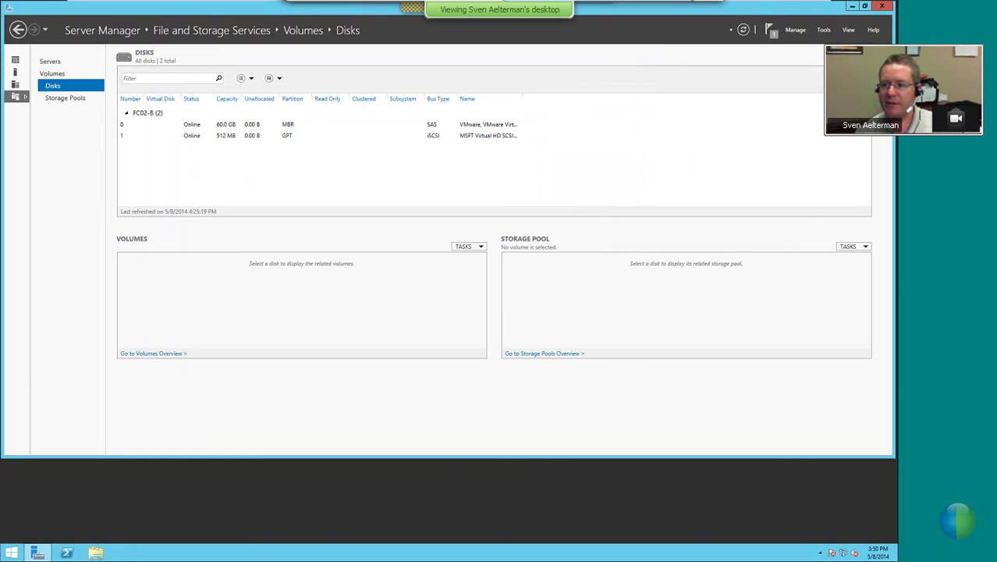
click(851, 7)
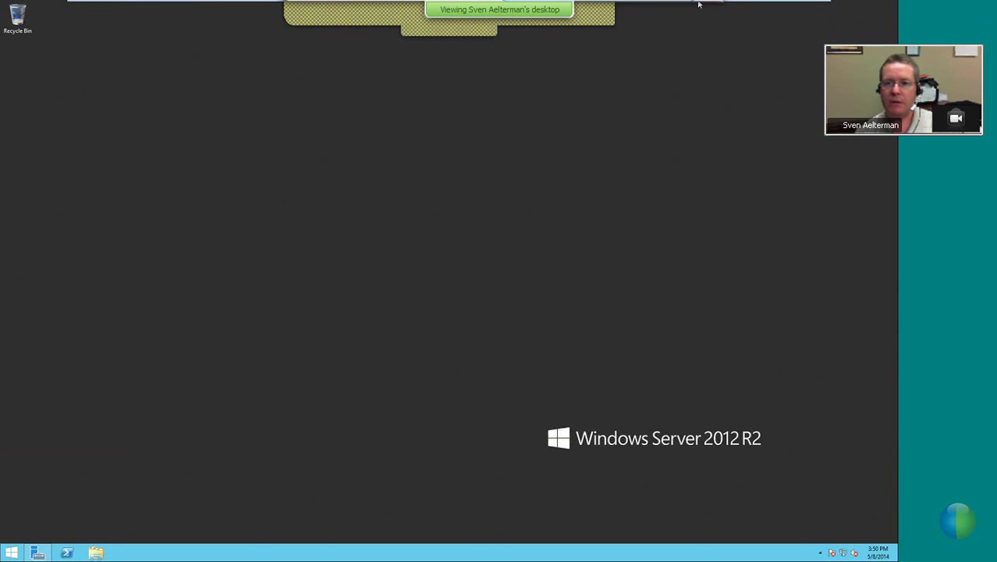
click(794, 6)
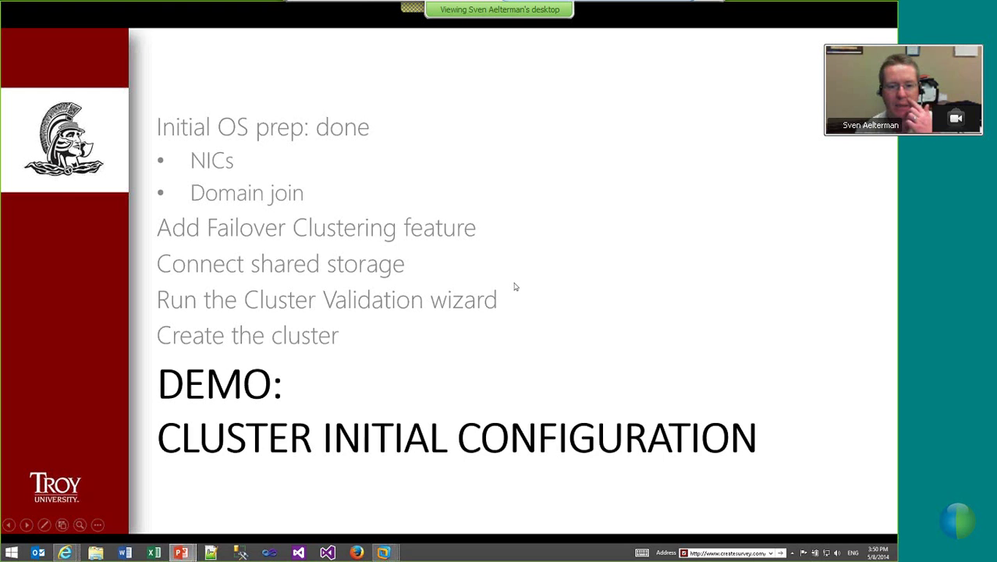
click(522, 290)
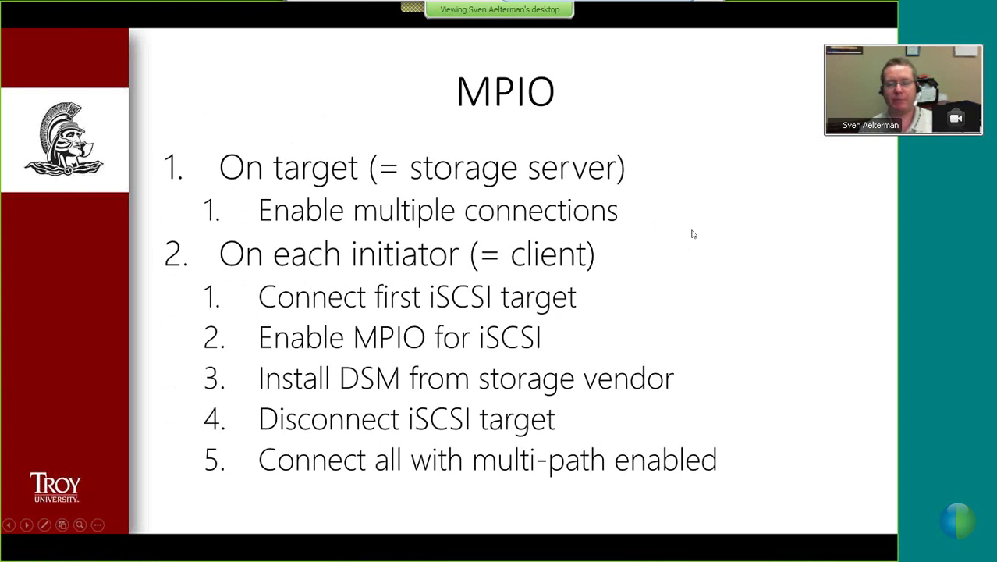
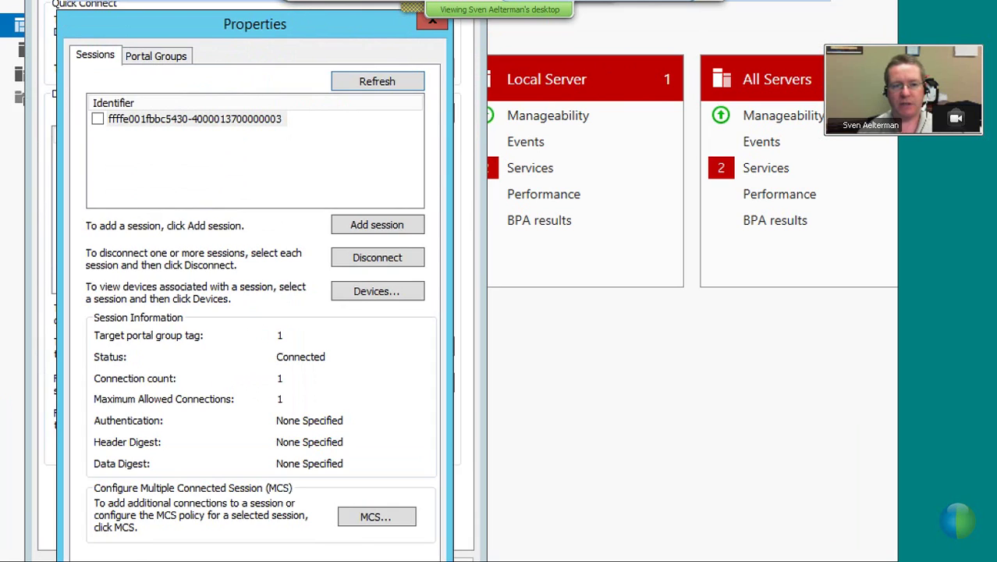
Close the iSCSI session and initiator dialogs and open the SQL2 (T:) drive in File Explorer
click(162, 341)
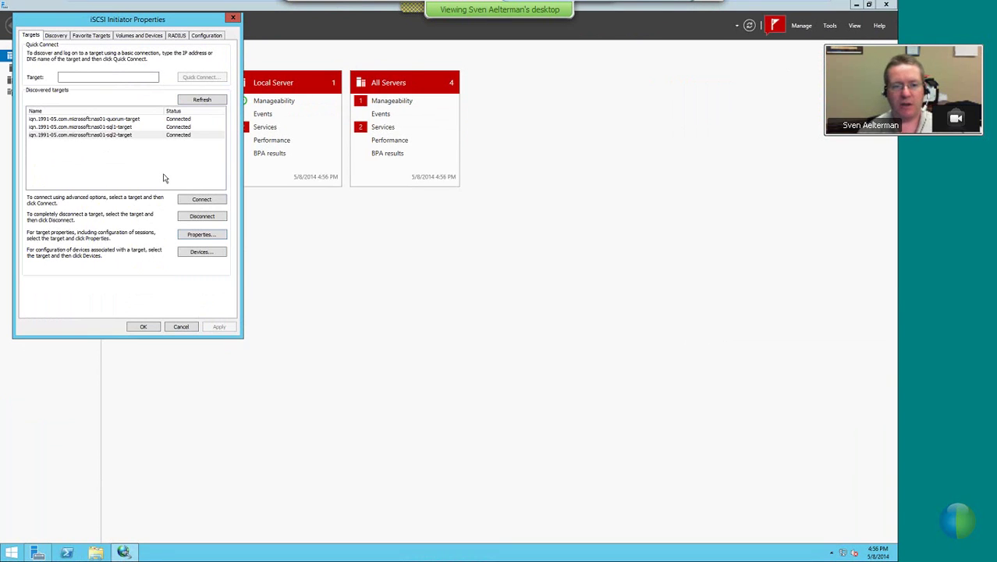
click(181, 327)
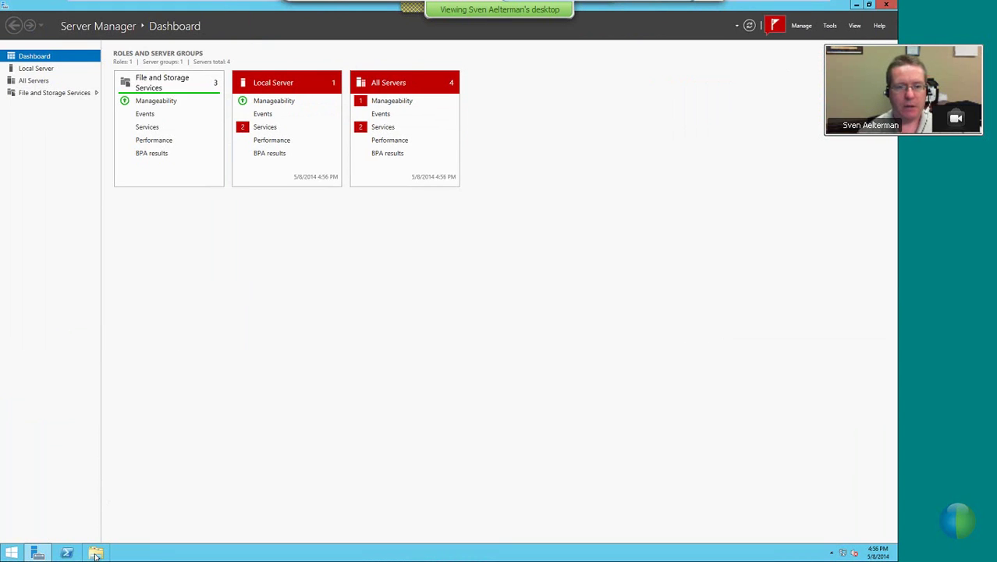
click(95, 553)
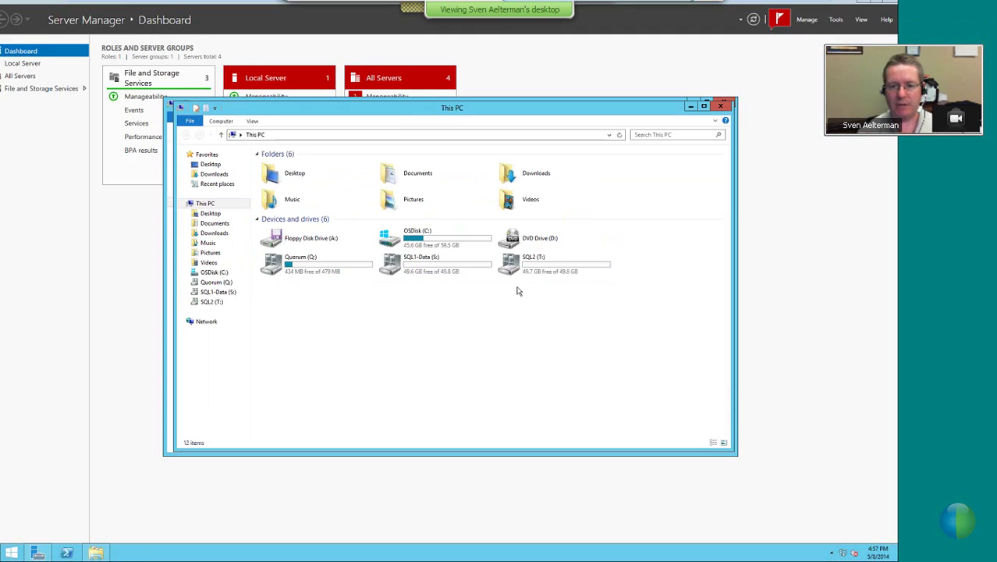
double_click(521, 264)
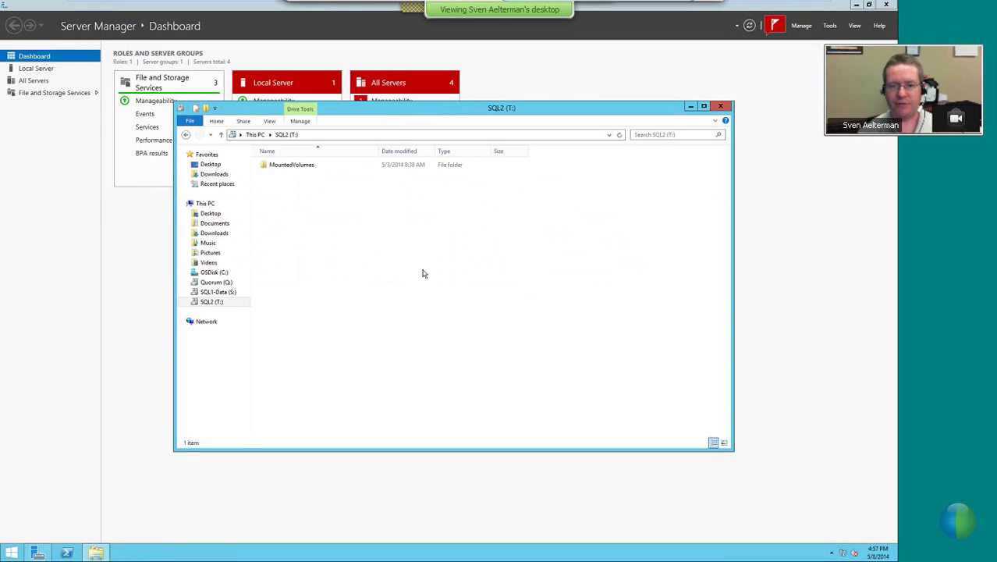
Create a new folder named 'Test folder' on the SQL2 (T:) drive
right_click(305, 213)
mouse_move(337, 305)
click(421, 305)
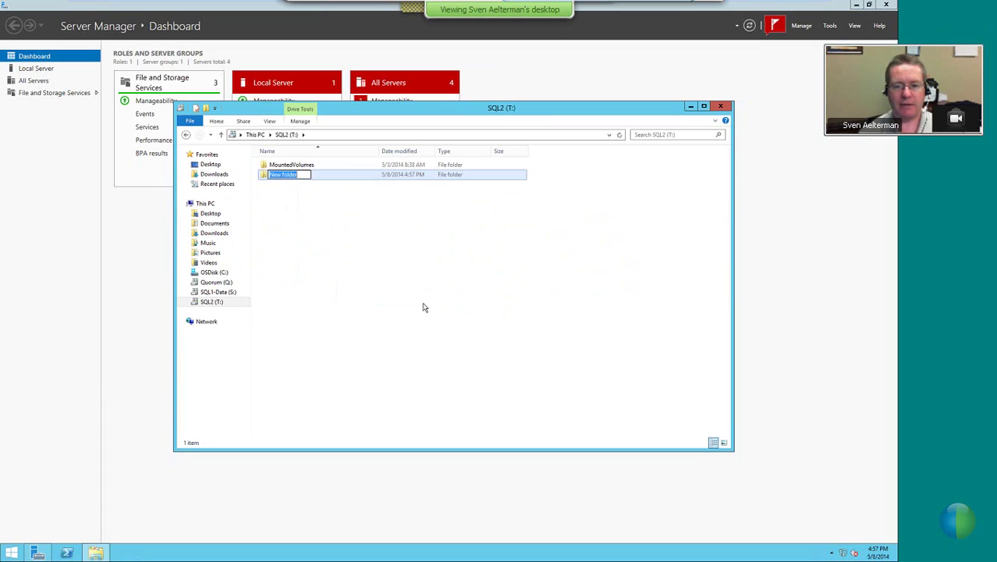
text(Test folder)
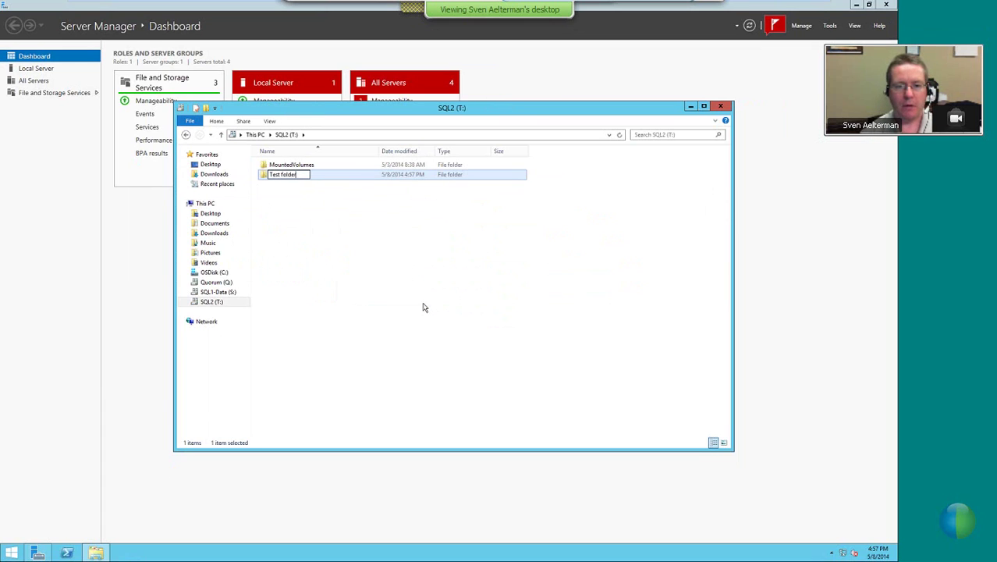
key(Return)
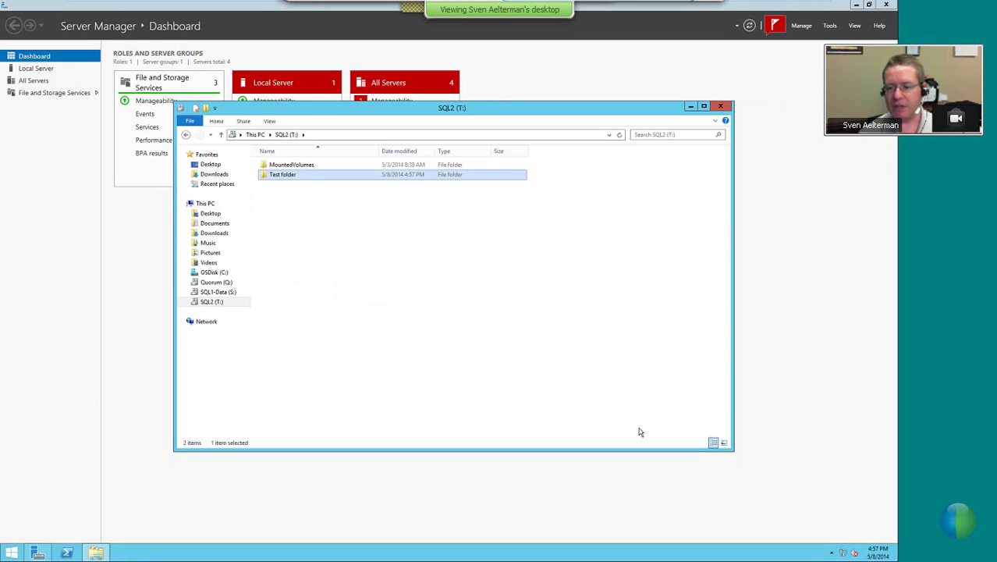
Check the second network adapter in the VM settings, then dismiss the Server Manager Tools list
mouse_move(109, 4)
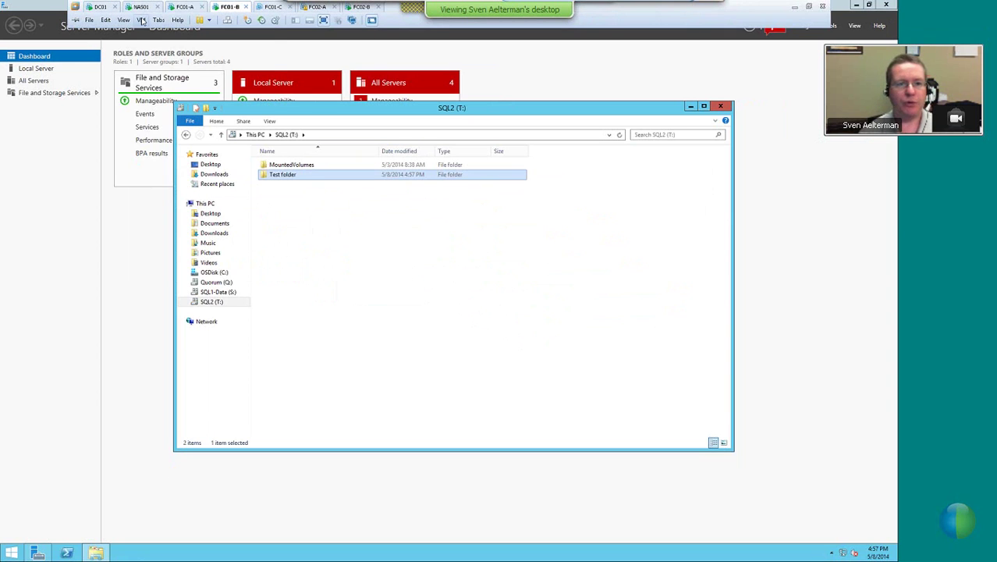
click(141, 20)
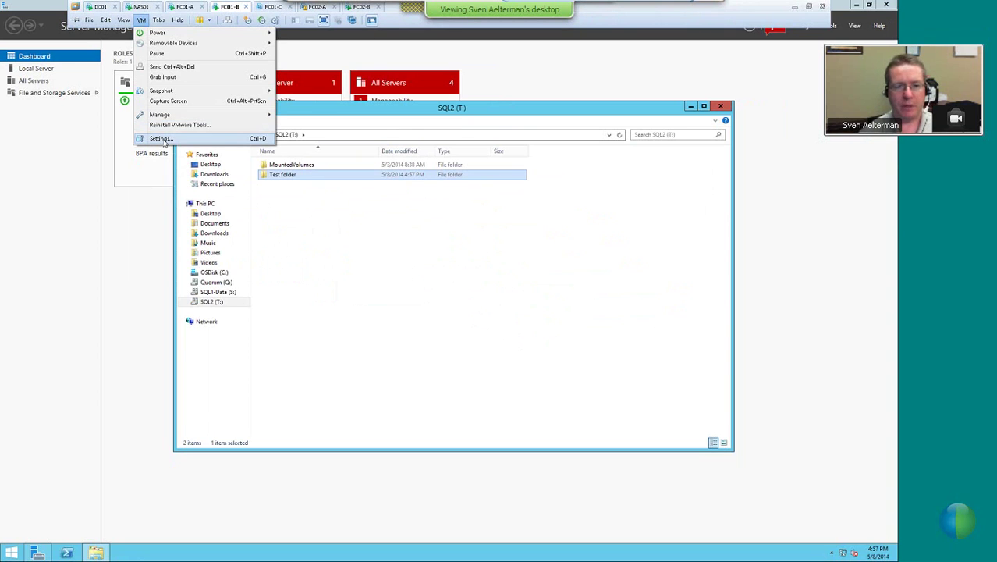
click(160, 138)
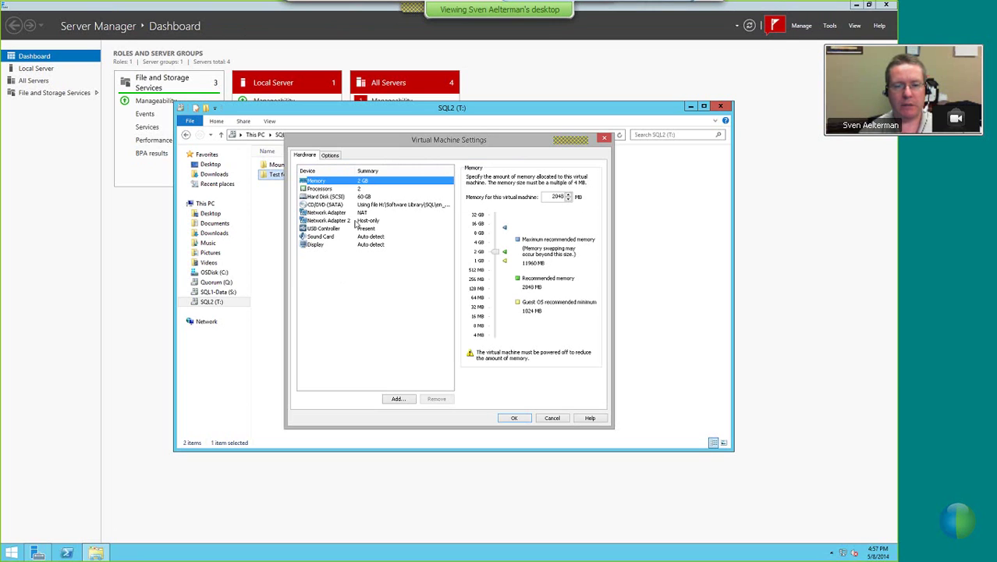
click(357, 222)
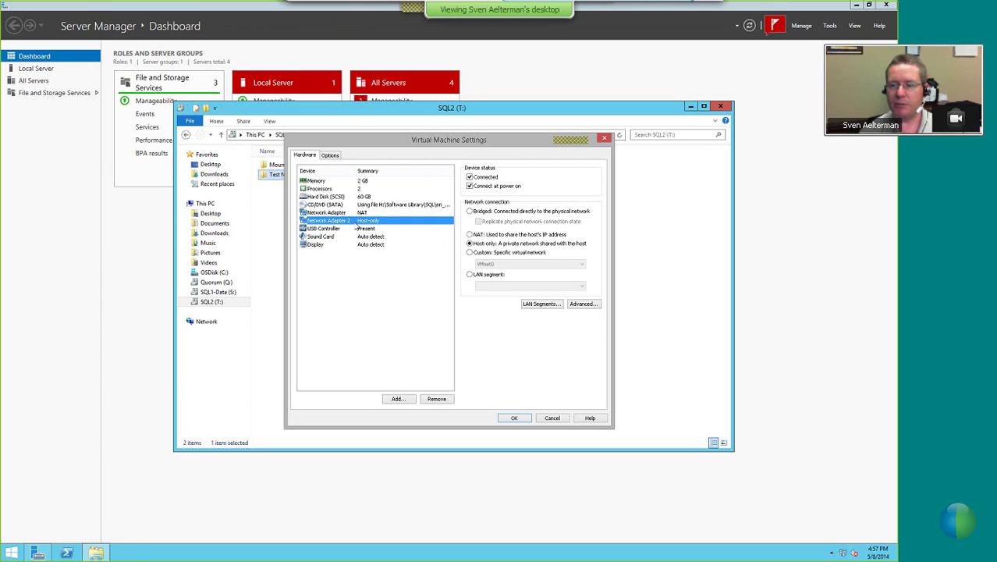
click(833, 28)
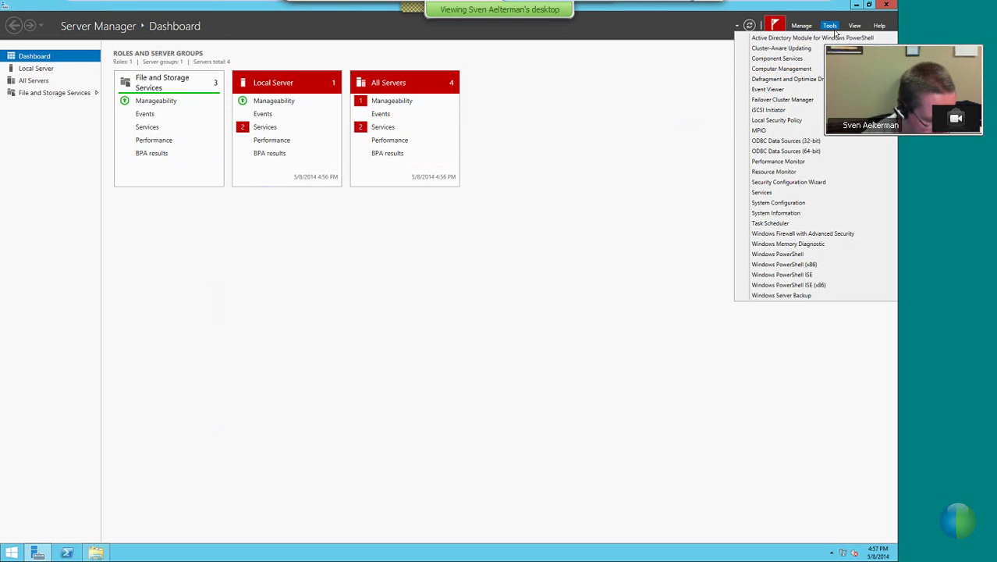
click(279, 250)
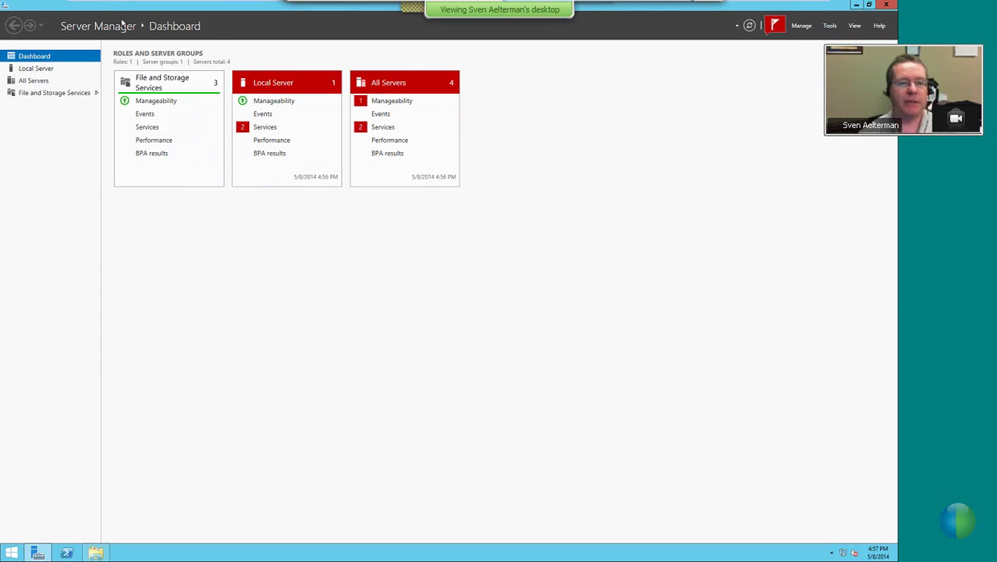
Uncheck Connected on the NAT network adapter in VM settings and apply with OK
mouse_move(129, 4)
click(141, 19)
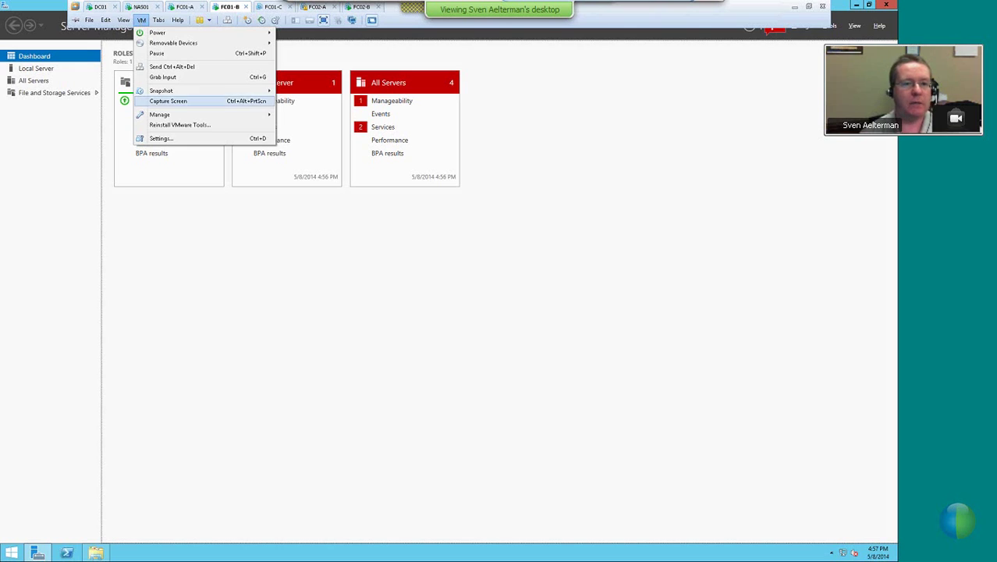
click(160, 138)
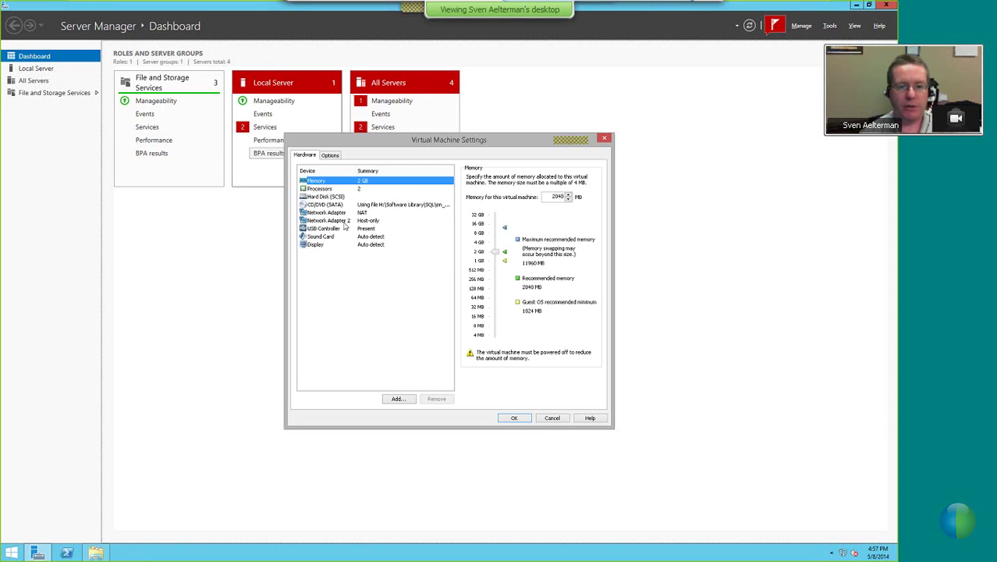
click(347, 213)
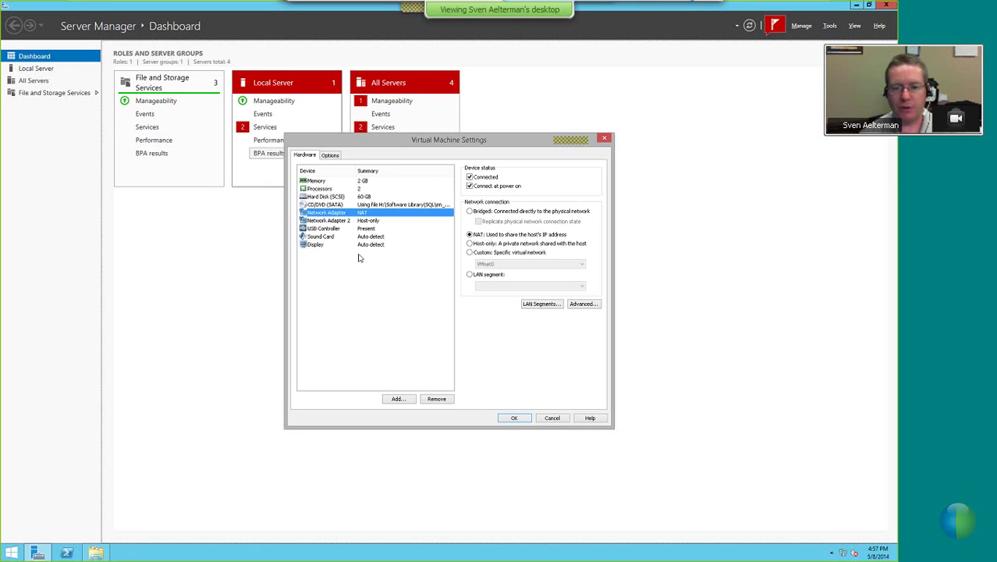
click(471, 178)
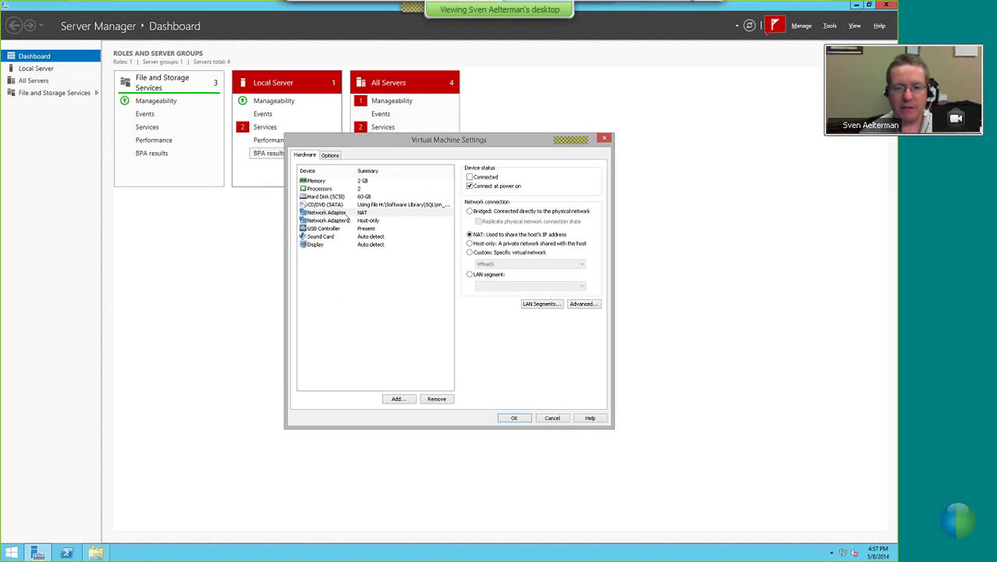
click(514, 418)
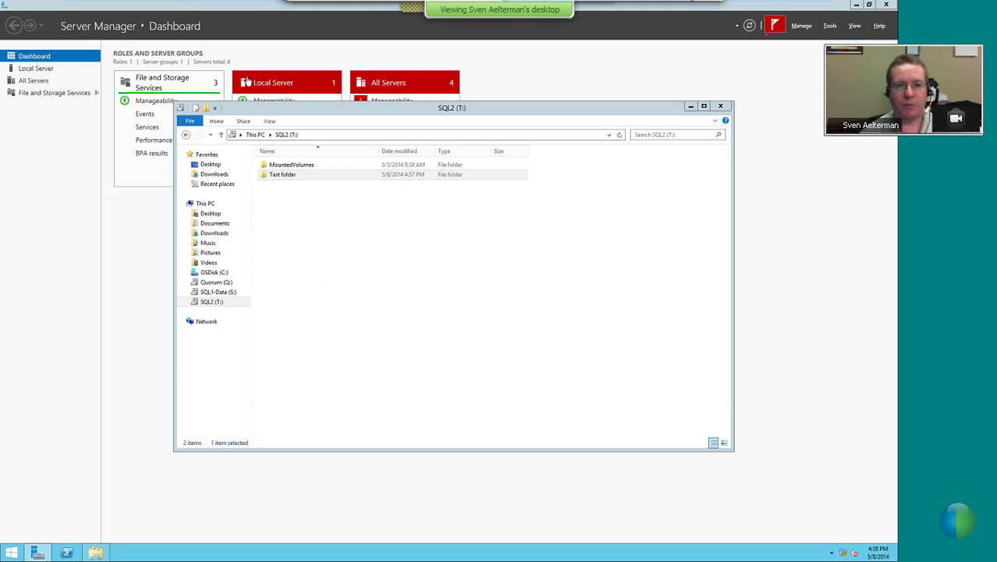
Switch to the FC01-A virtual machine and sign in with the Administrator password
click(185, 10)
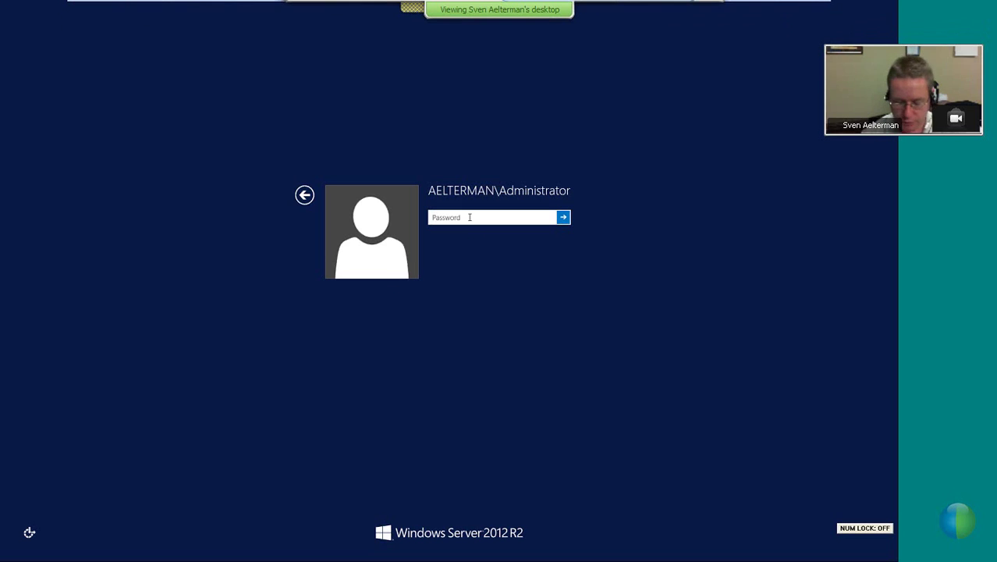
text(•)
key(Return)
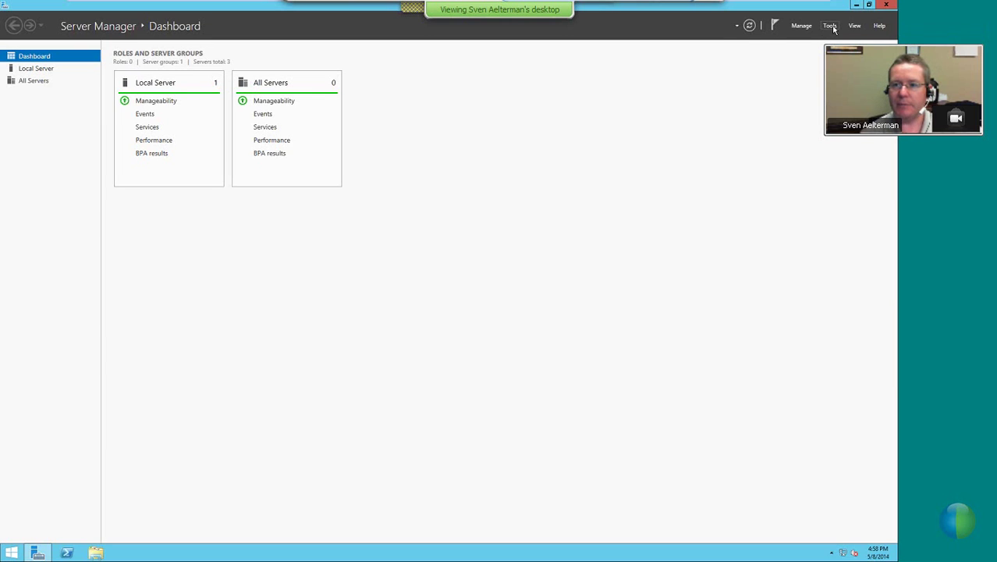
Open the sql2-target session details in the iSCSI Initiator
click(831, 26)
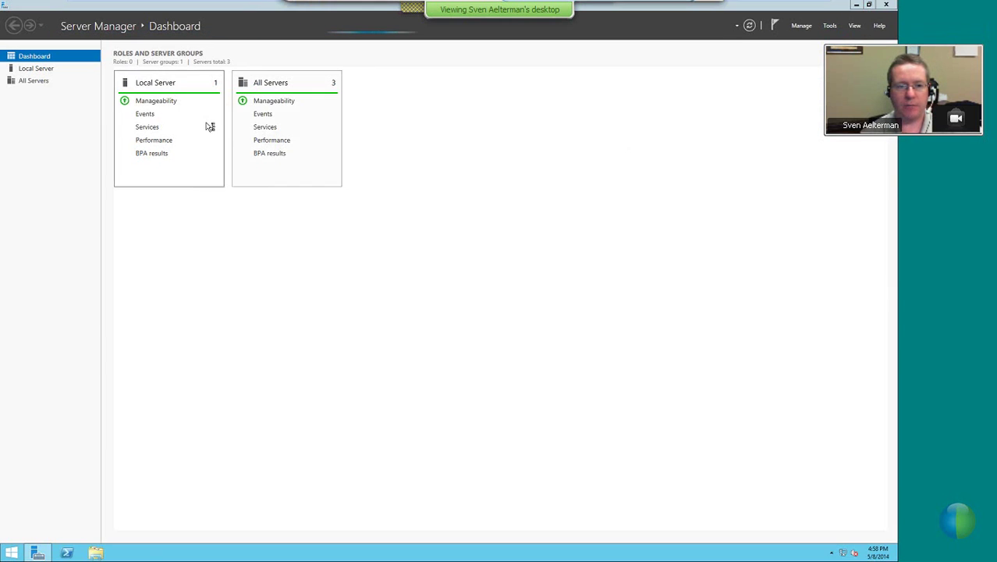
click(102, 135)
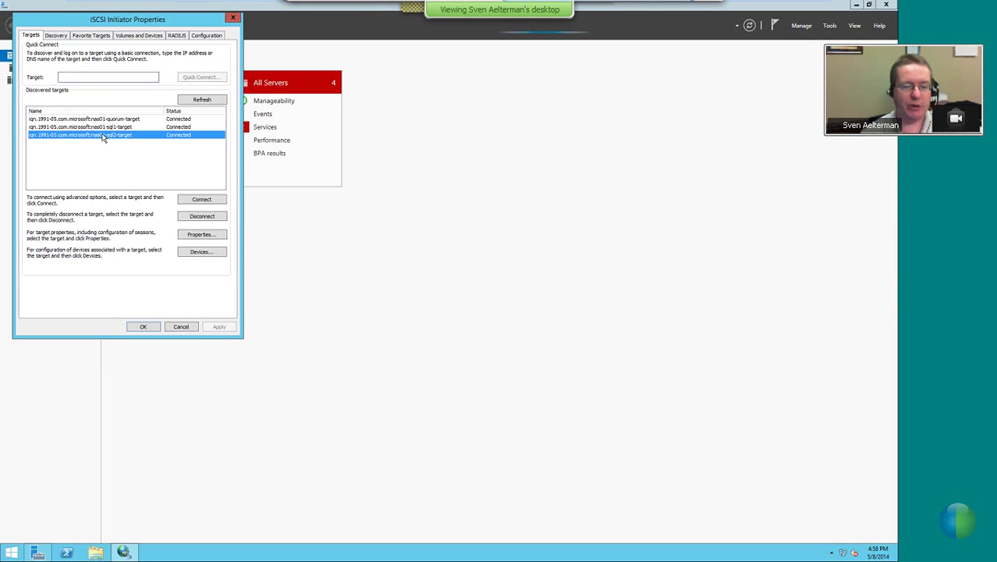
click(205, 235)
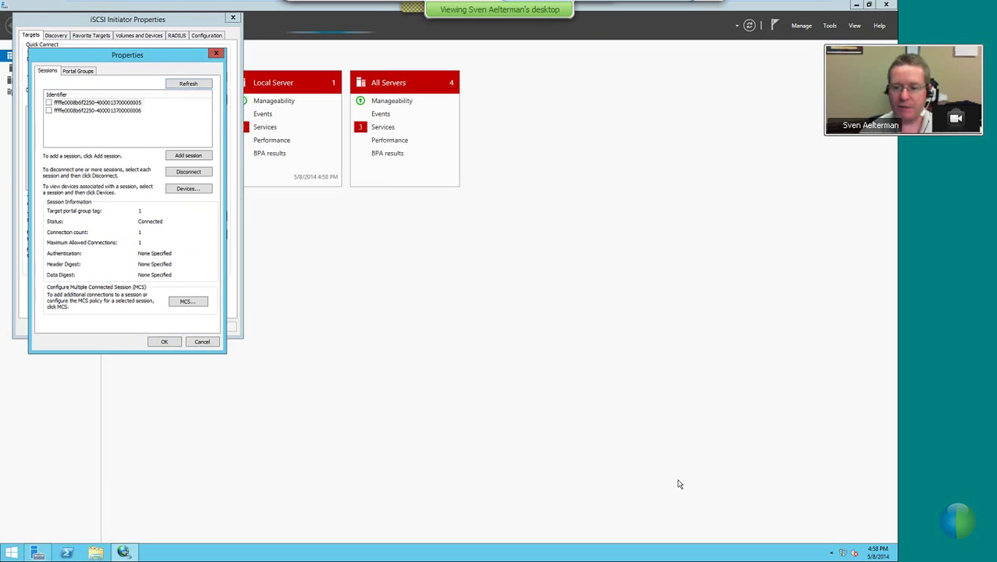
Run zoomit from C:\Tools, accepting the license agreement and options
click(97, 552)
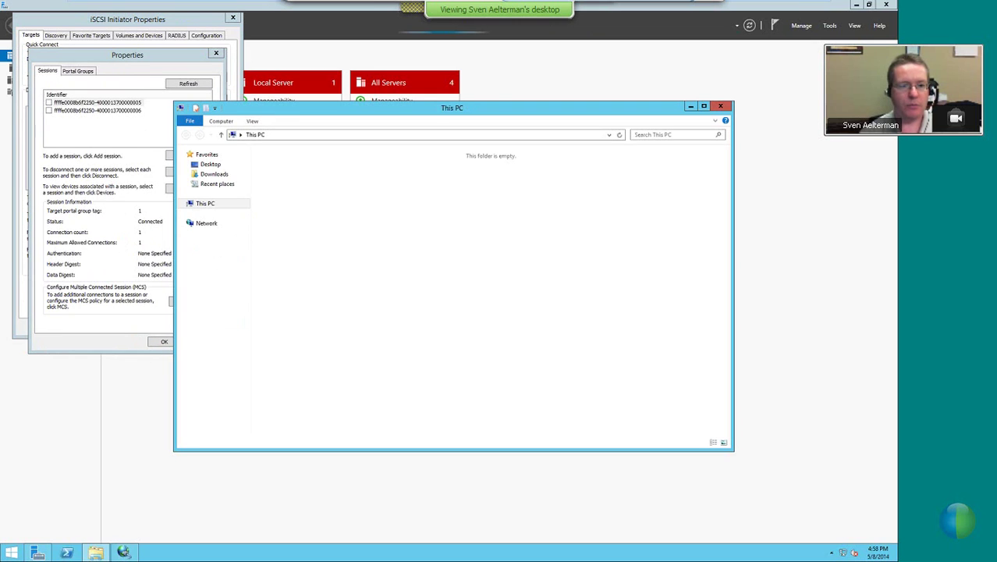
double_click(304, 207)
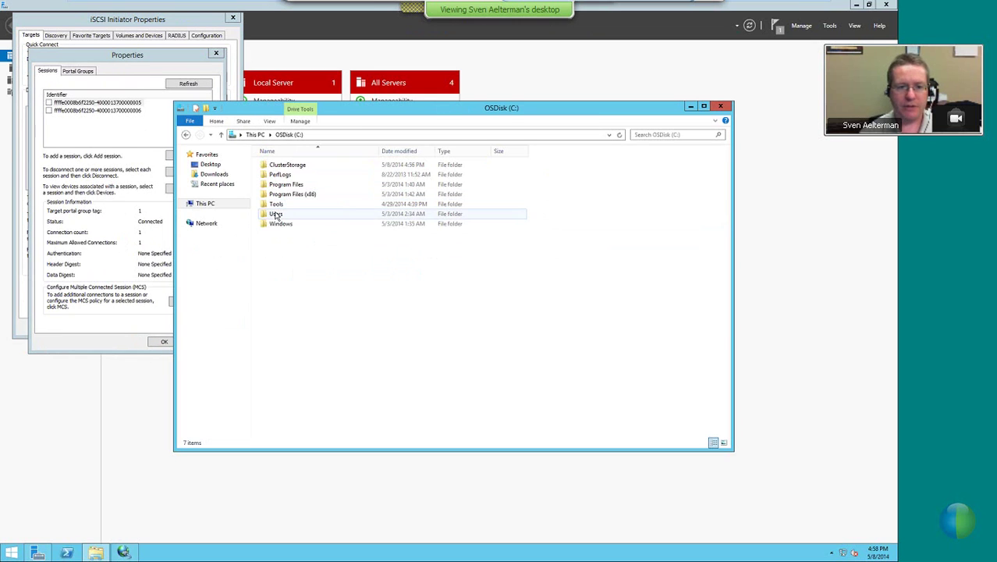
double_click(281, 214)
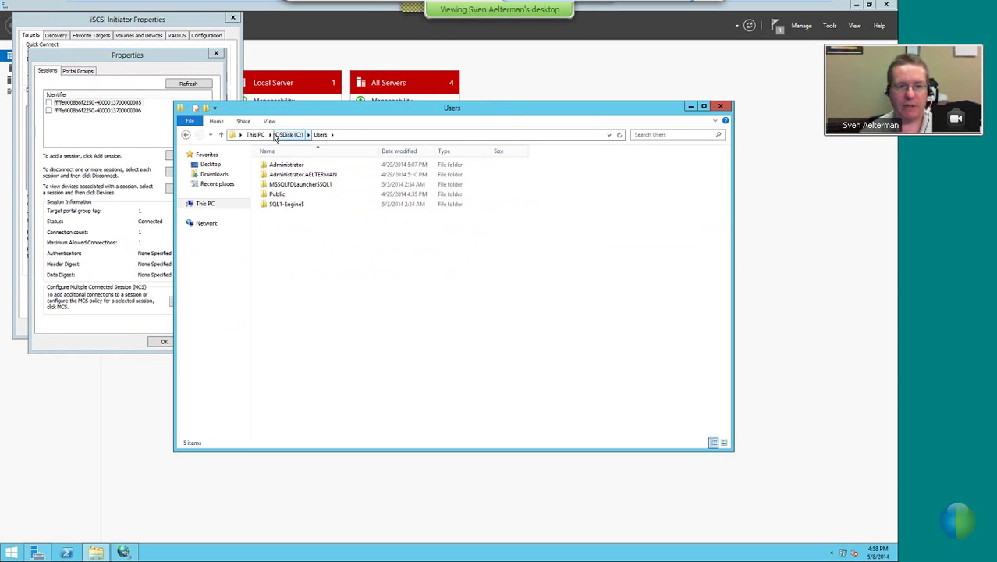
click(289, 134)
click(278, 205)
double_click(277, 205)
double_click(277, 166)
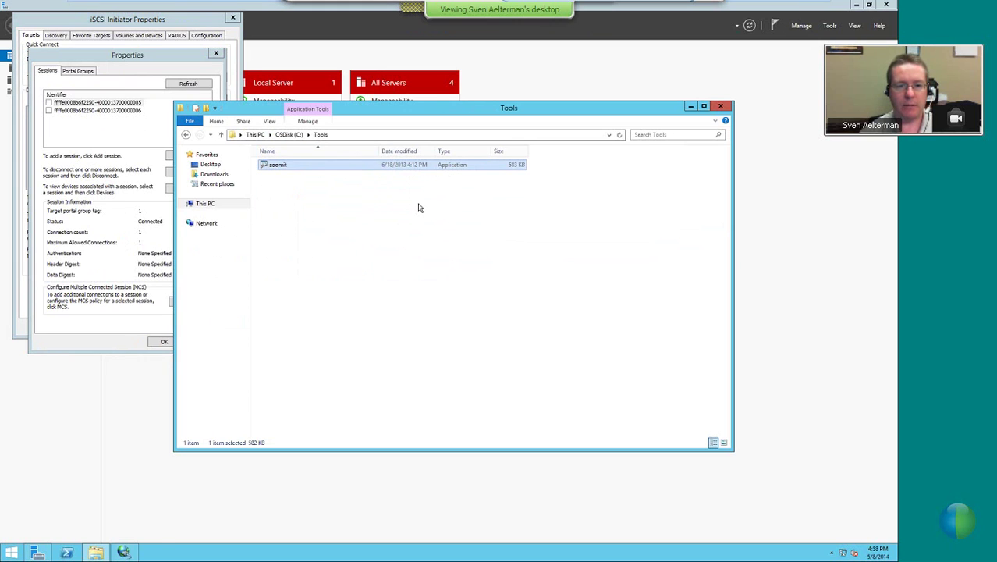
click(497, 335)
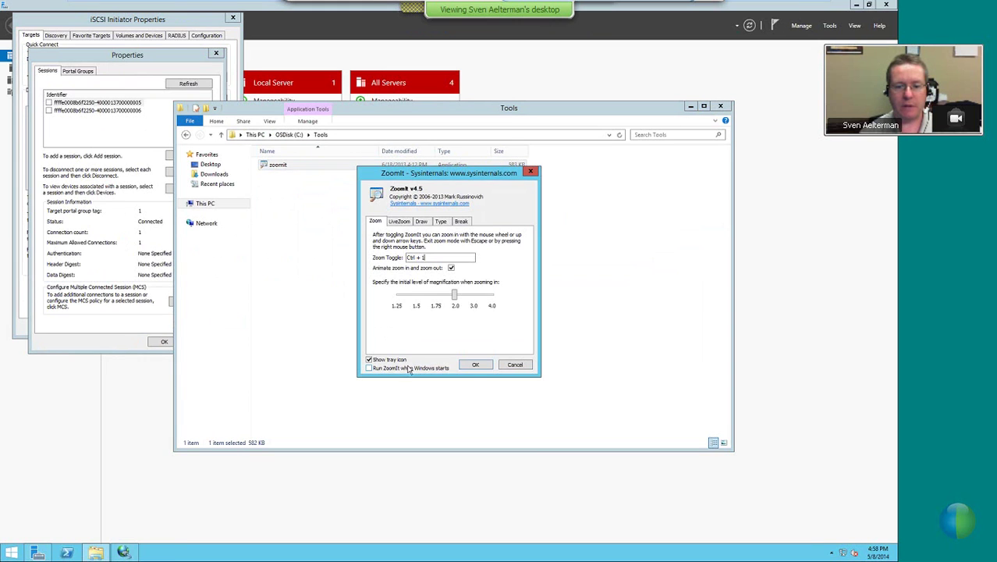
click(475, 365)
Close the Tools window, magnify the session details with ZoomIt, then cancel the session Properties
click(720, 107)
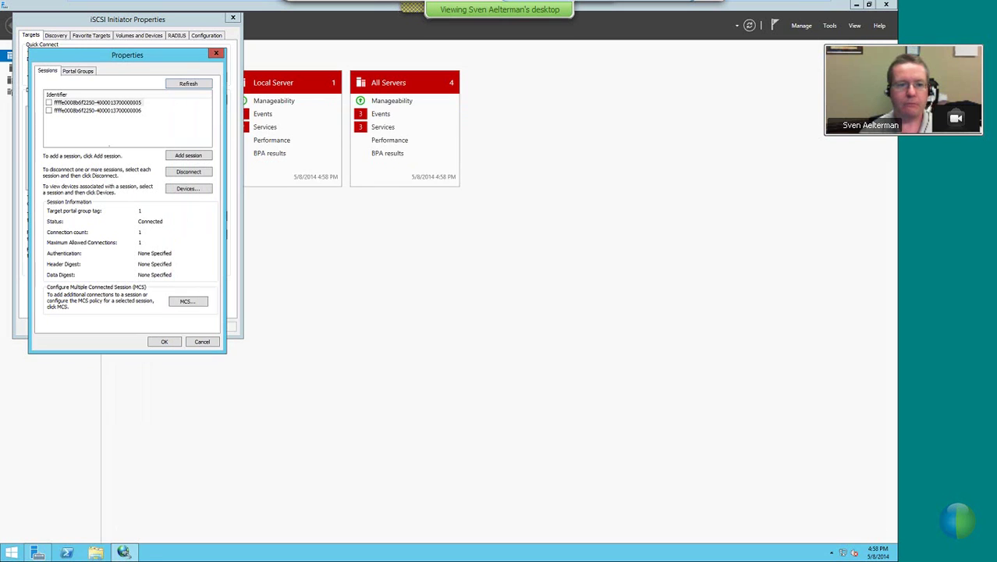
key(ctrl+1)
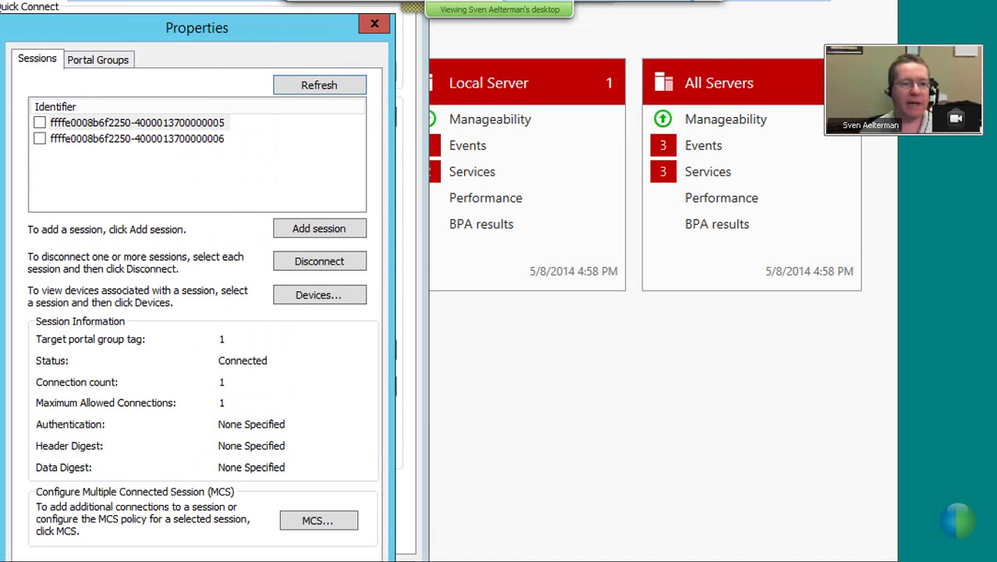
key(Escape)
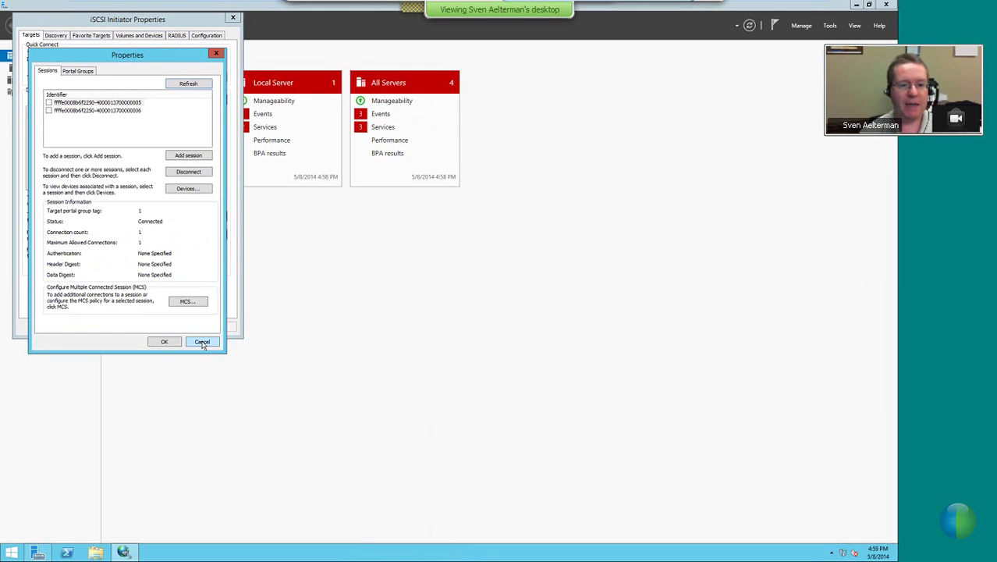
click(203, 338)
Cancel the iSCSI Initiator Properties, open File Explorer, and glance at FC01-B before returning to FC01-A
click(184, 328)
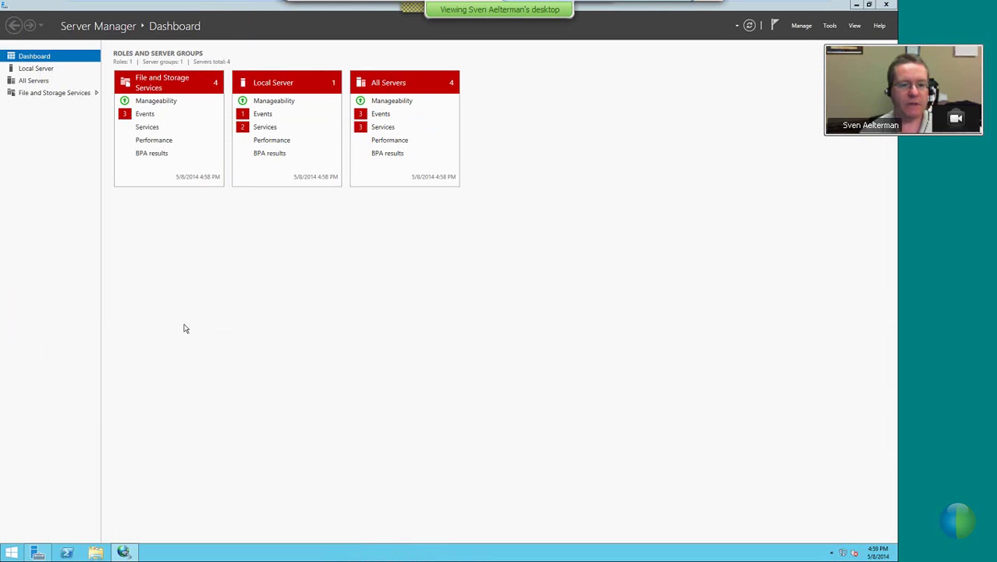
click(96, 553)
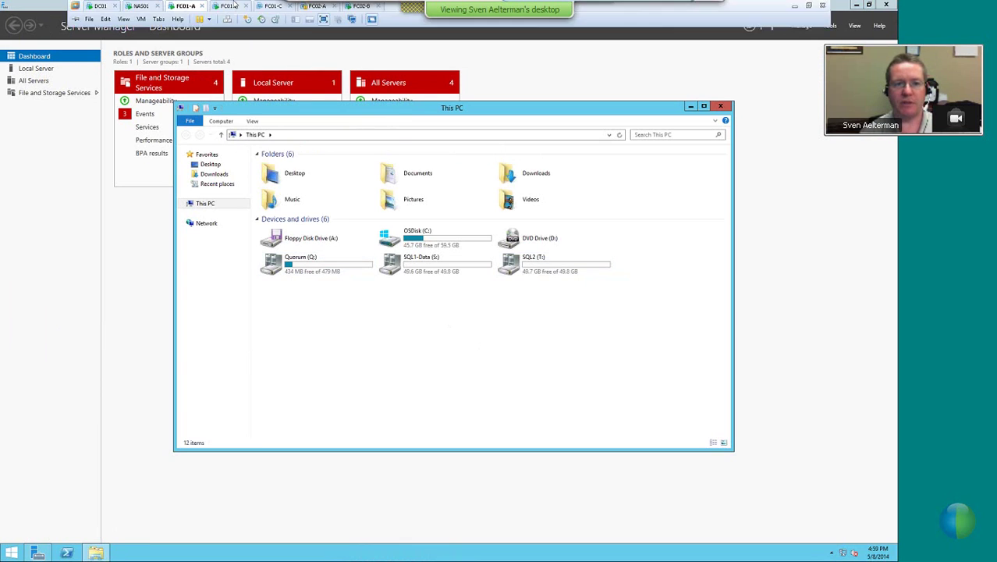
click(224, 7)
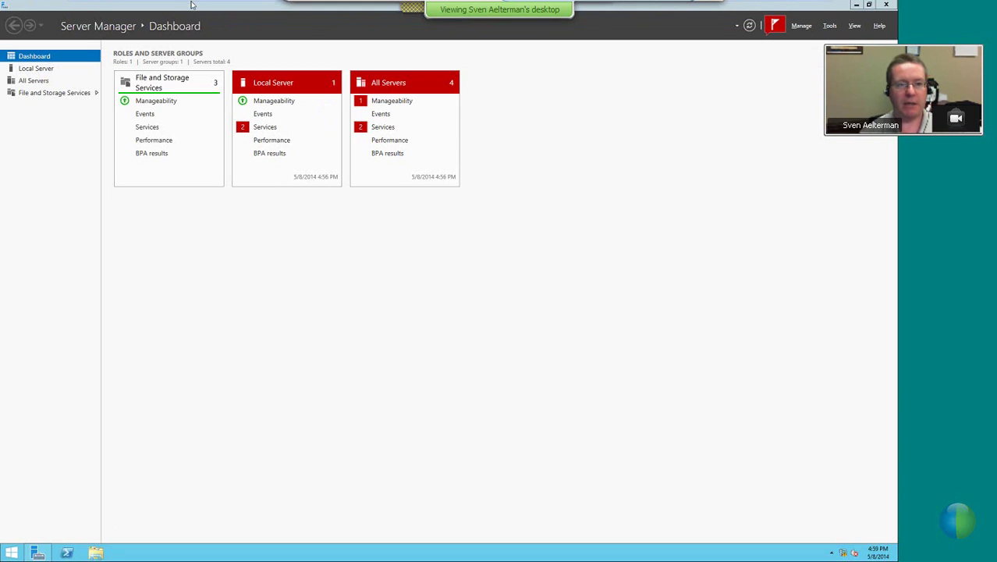
click(183, 7)
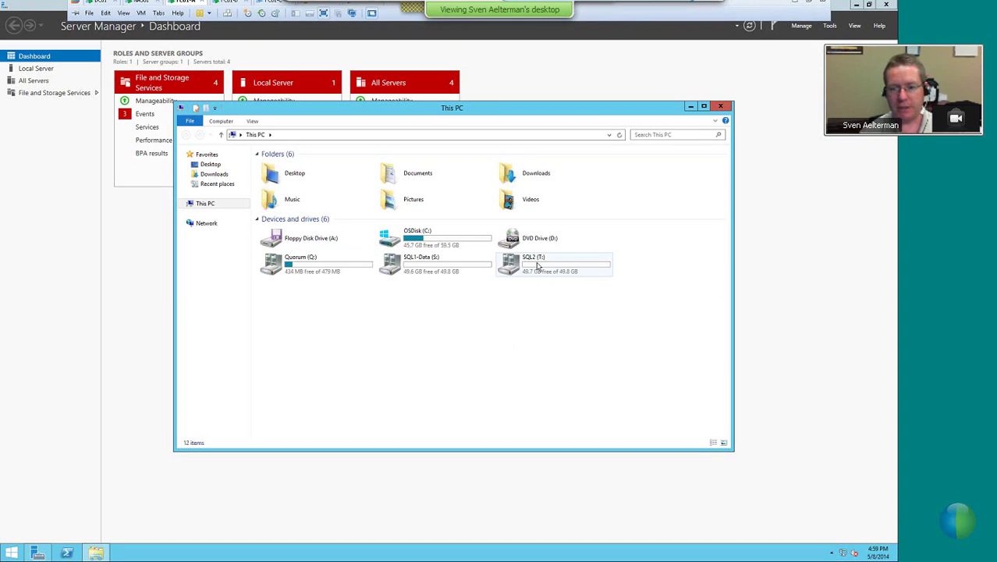
Open Test folder on SQL2 (T:) and bring up its New item menu
double_click(537, 265)
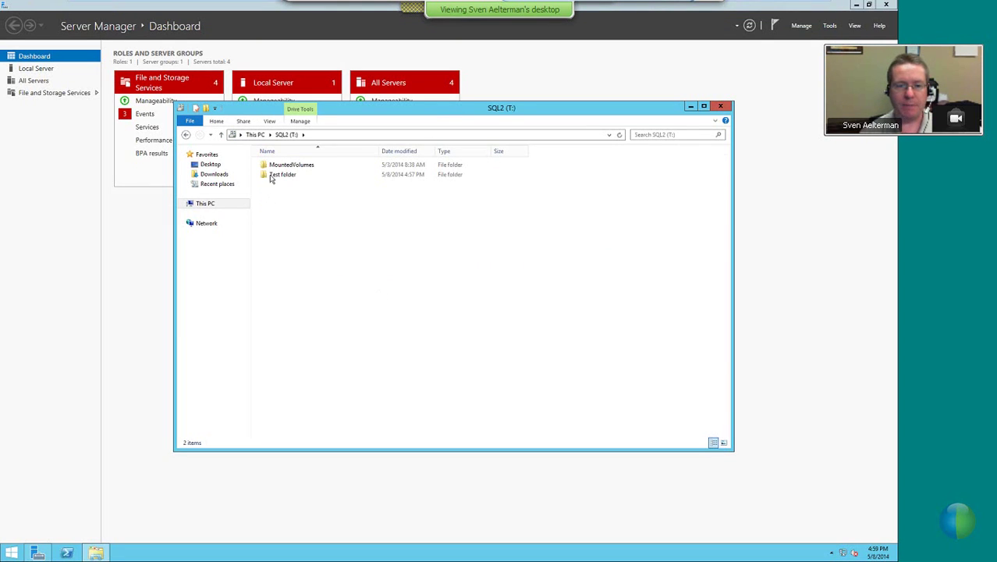
click(270, 177)
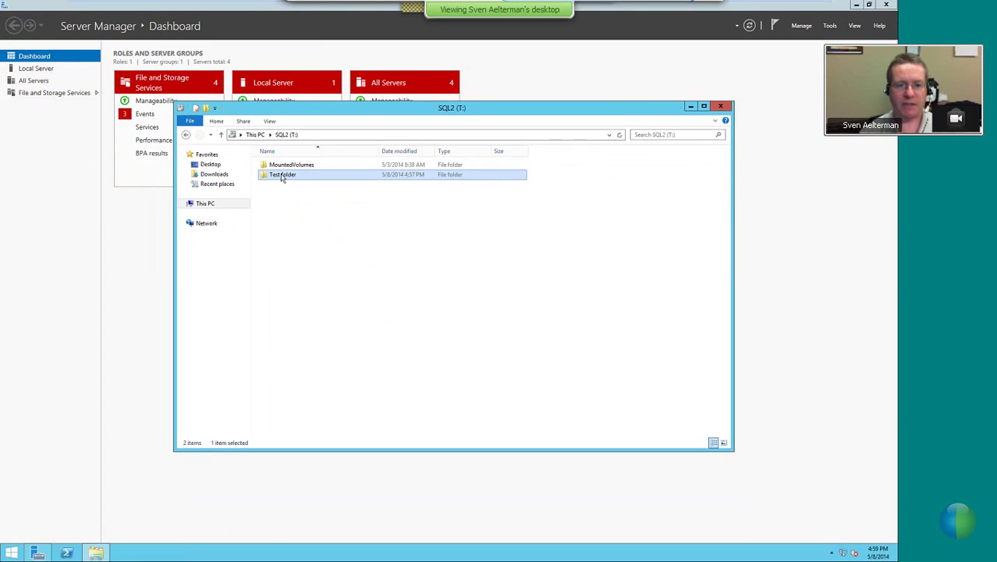
double_click(282, 178)
right_click(305, 199)
Add a new subfolder named 'test folder 2 node a' inside Test folder
mouse_move(326, 292)
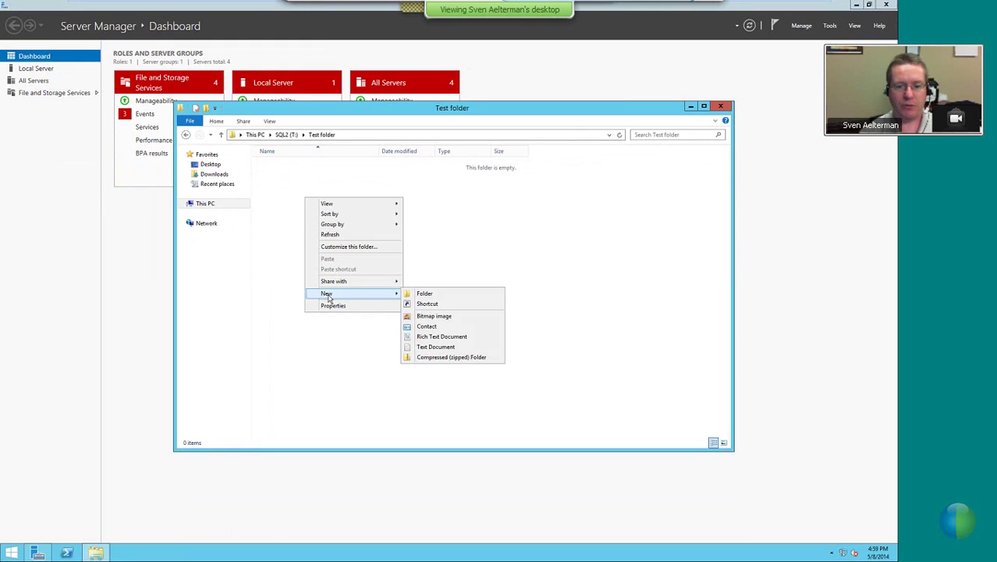
click(425, 299)
text(test fo)
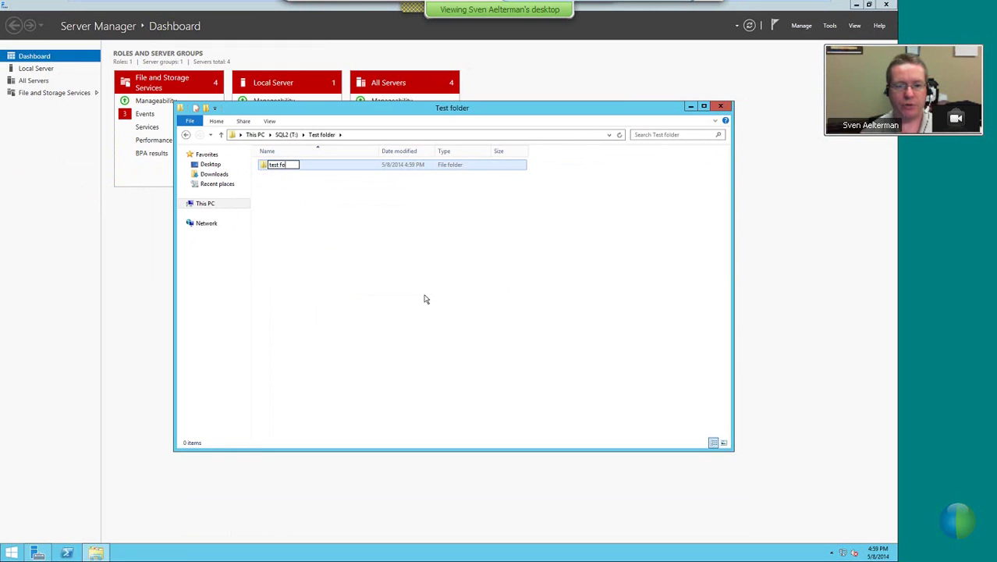
text(lder 2 node a)
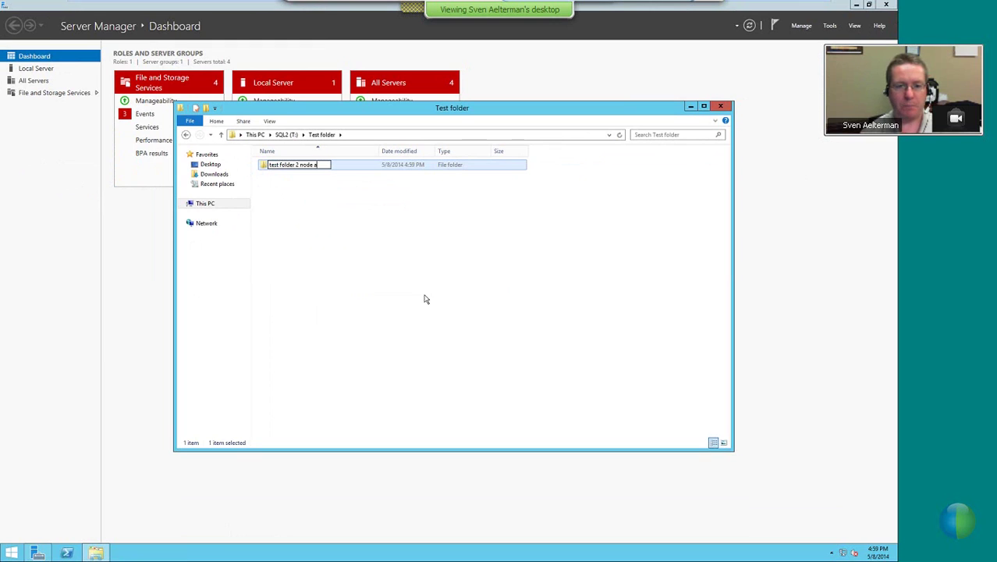
key(Return)
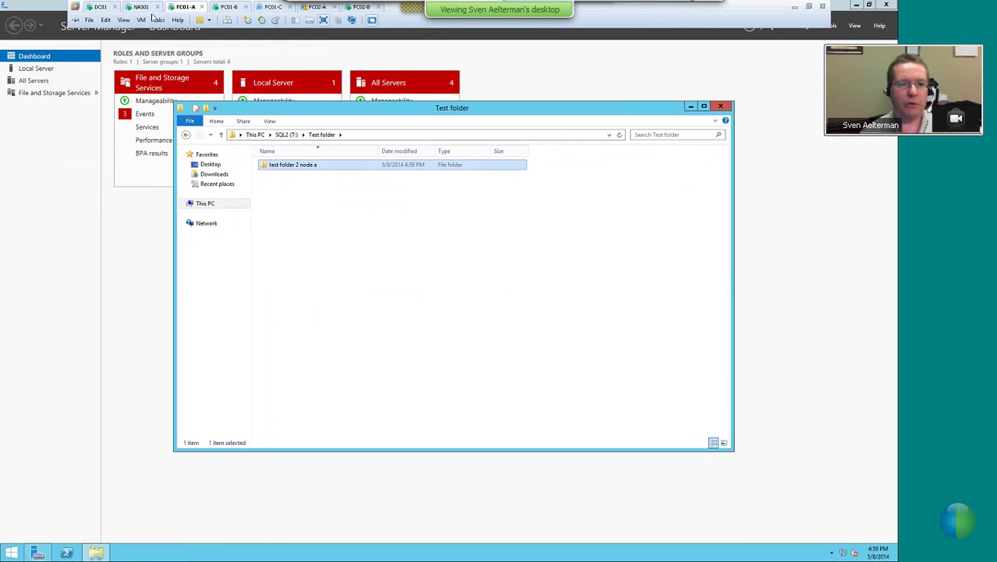
Check the NAT adapter's Device status in VM settings, then view Host-only Network Adapter 2
click(141, 20)
click(156, 138)
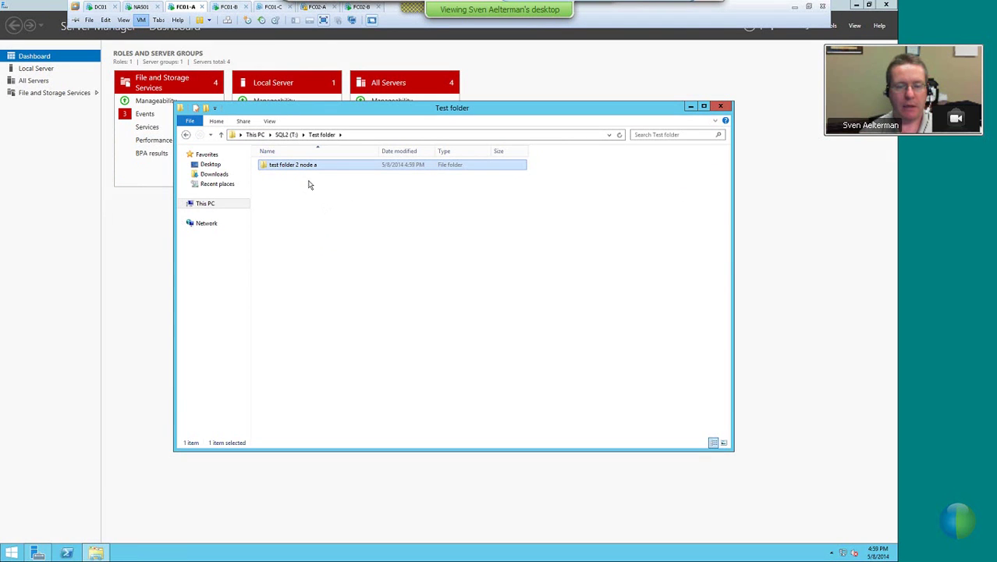
click(337, 212)
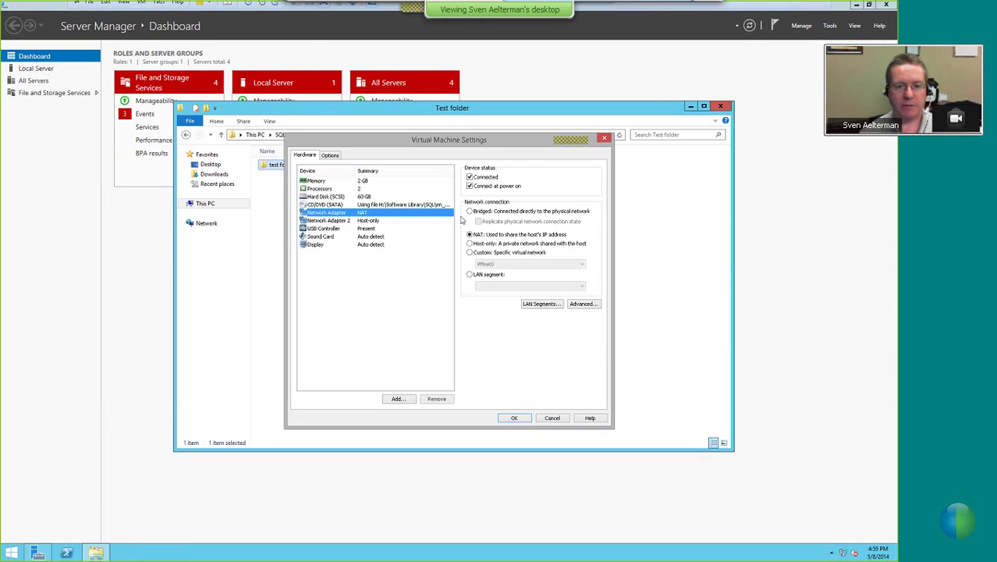
click(471, 186)
click(343, 221)
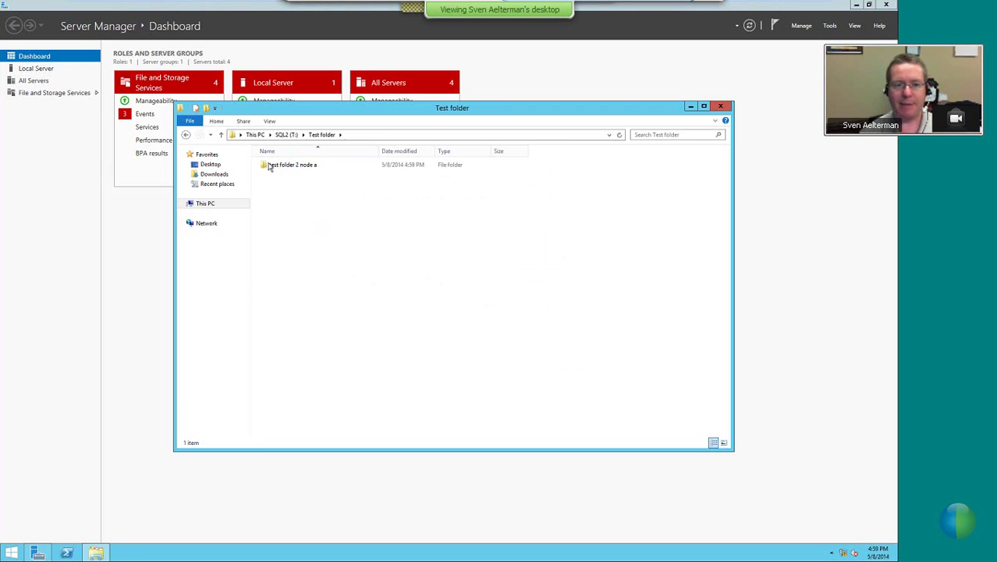
Create a New Text Document inside test folder 2 node a
double_click(274, 167)
right_click(311, 195)
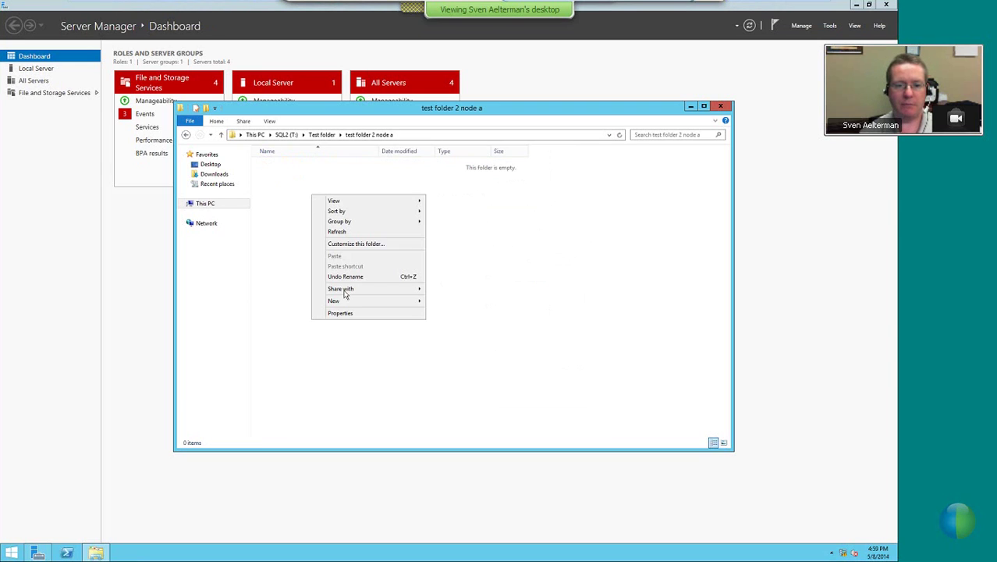
mouse_move(347, 302)
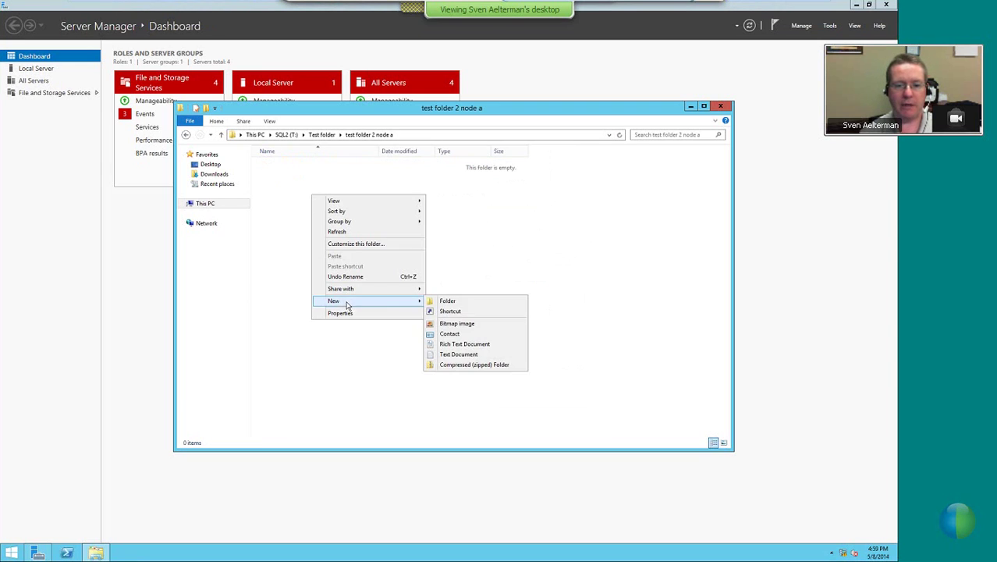
click(457, 355)
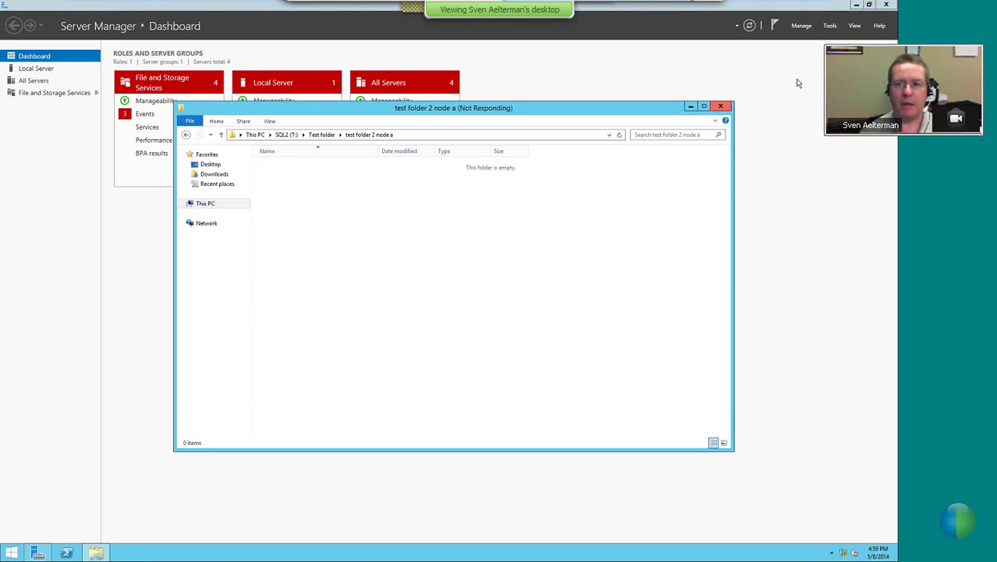
click(829, 26)
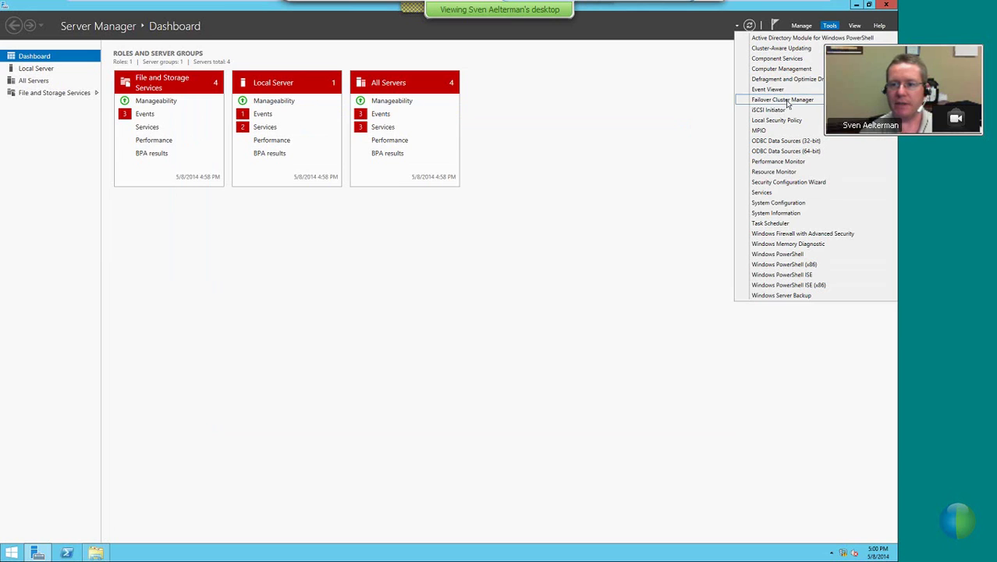
Verify the sql2 target's second session shows Connected, then cancel both iSCSI dialogs
click(772, 110)
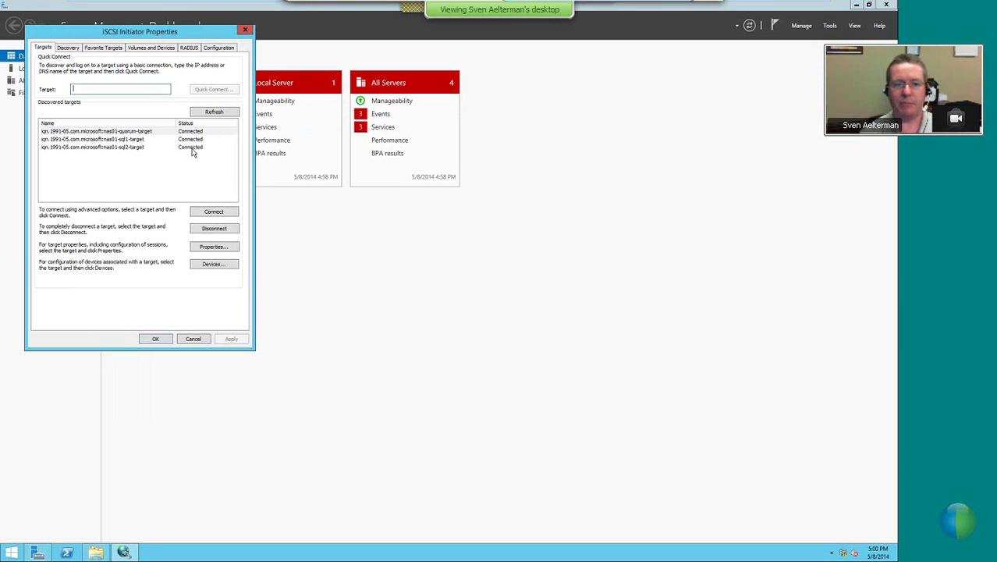
click(113, 148)
click(215, 247)
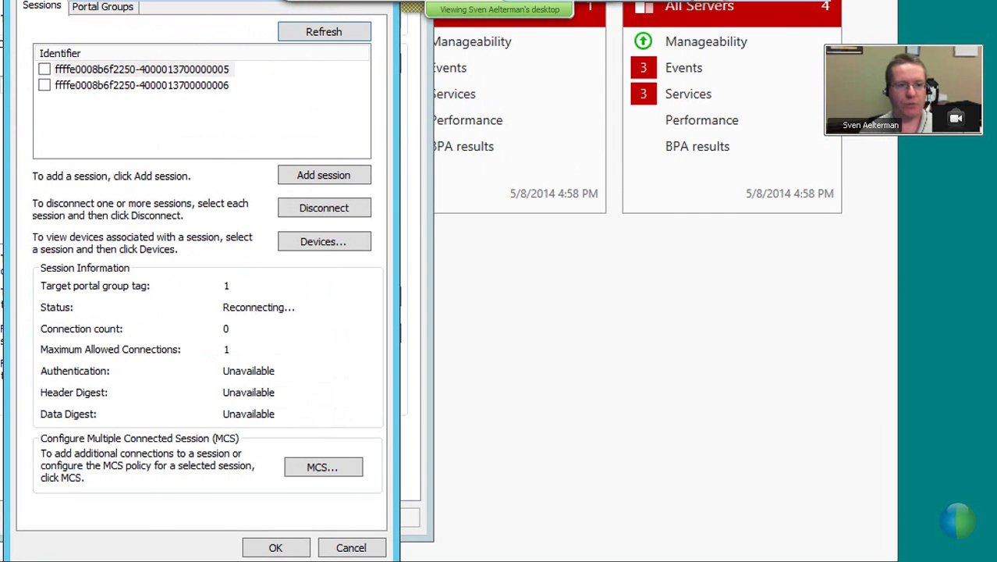
click(143, 85)
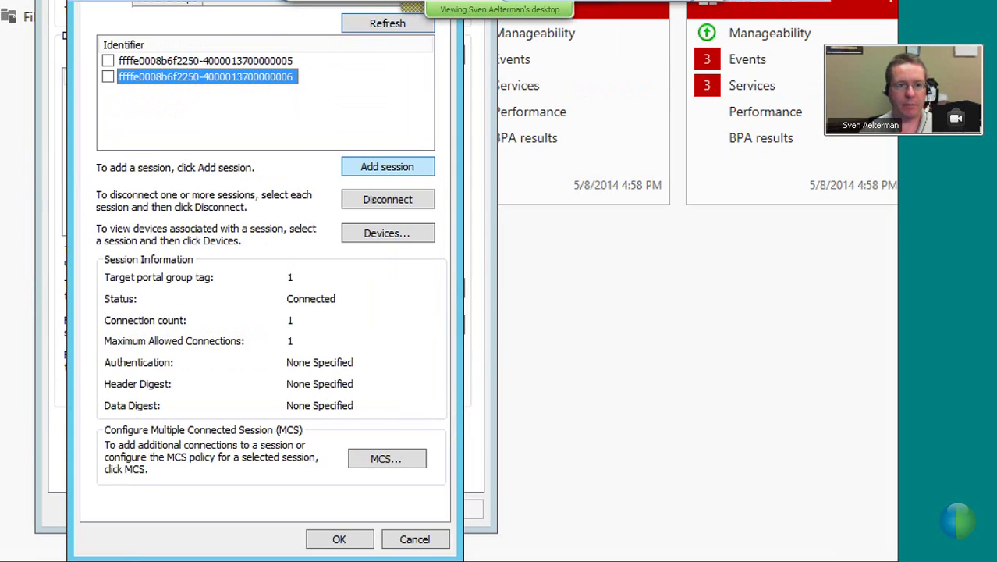
click(414, 539)
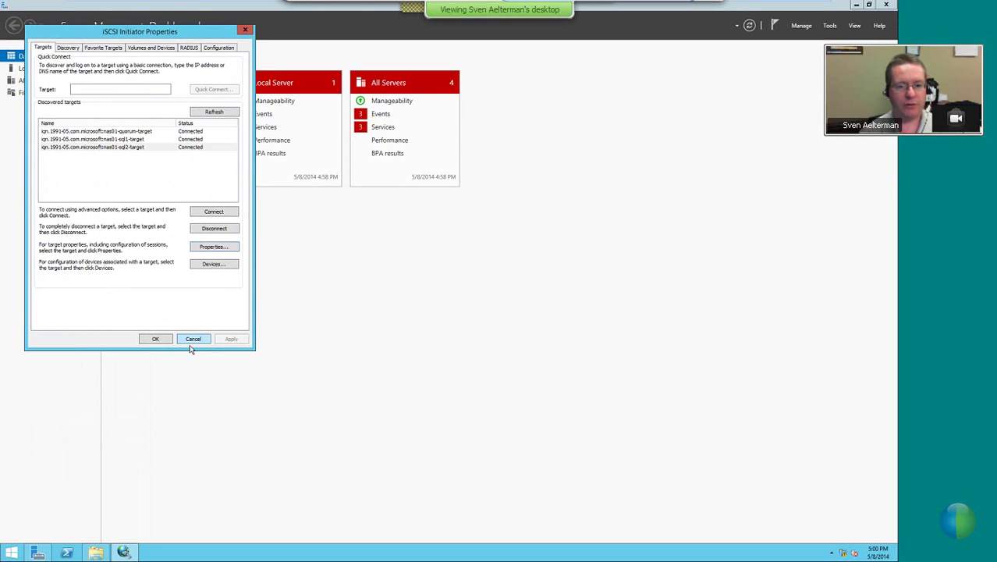
click(192, 339)
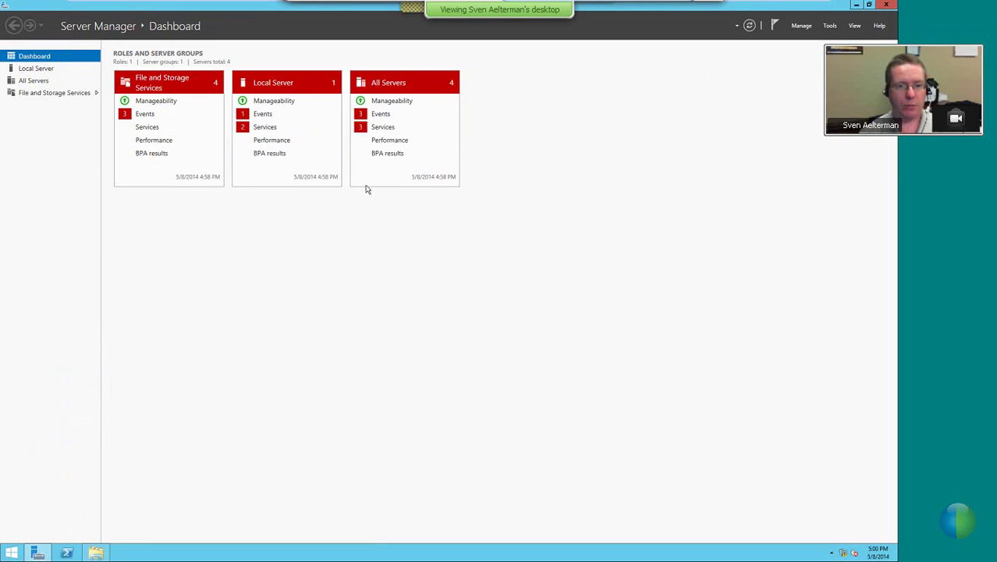
click(95, 552)
Open New Text Document in Notepad, type 'test', and save it on closing
click(270, 173)
click(263, 165)
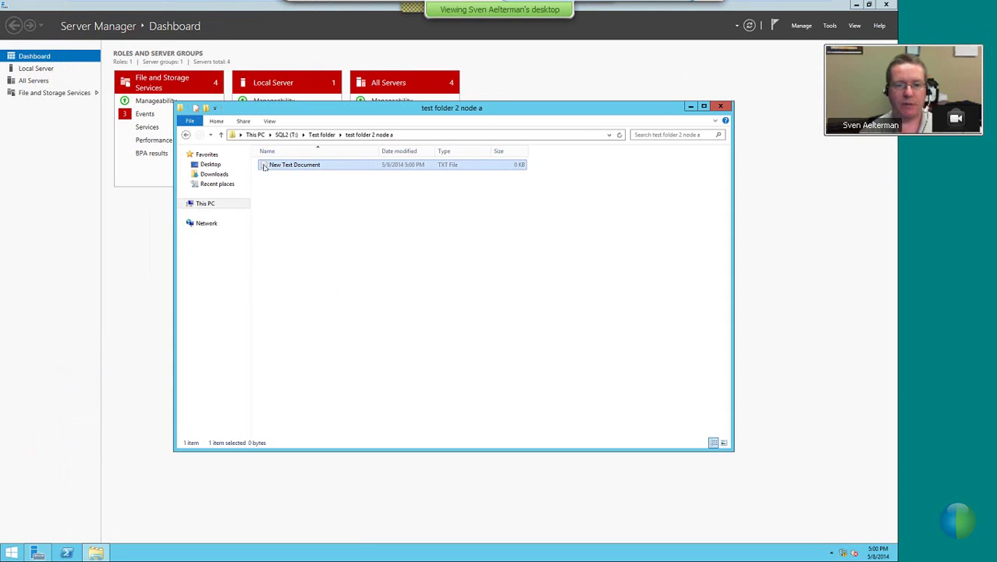
double_click(264, 165)
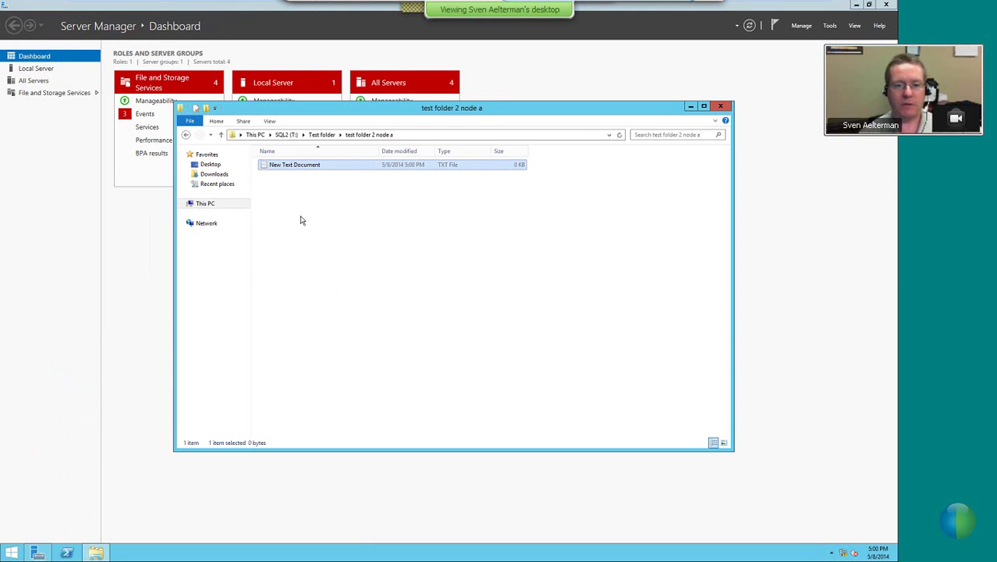
click(407, 213)
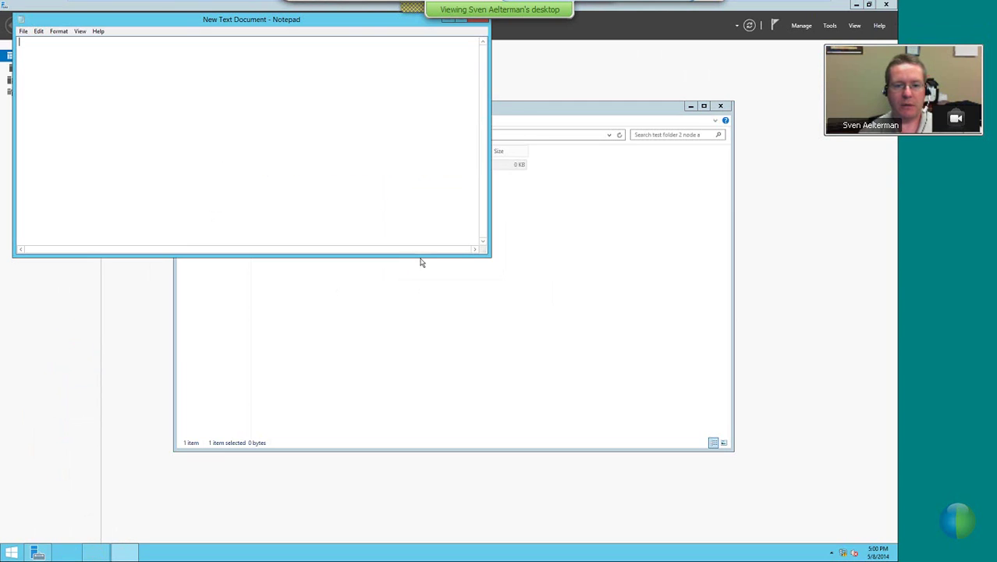
text(test)
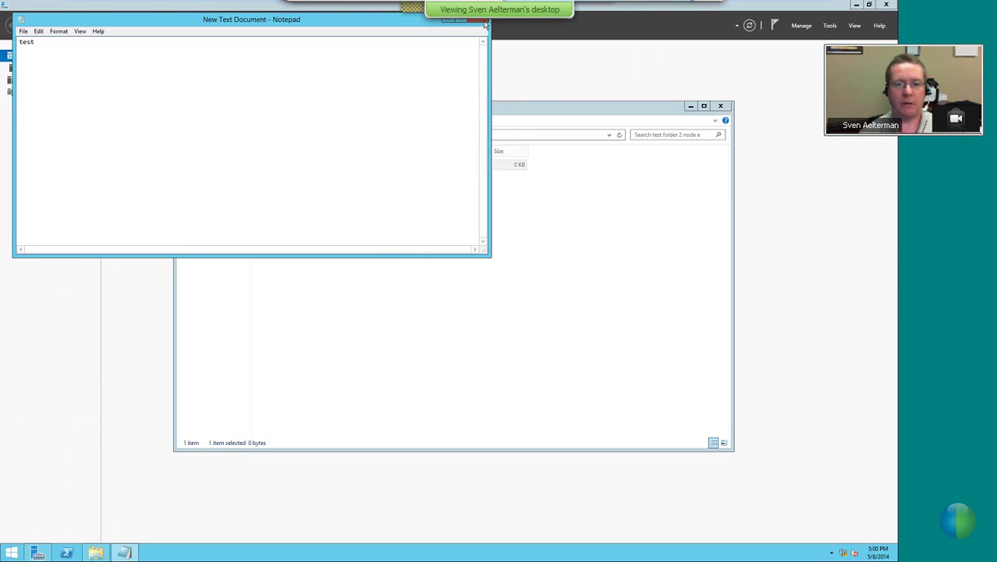
click(482, 20)
click(428, 286)
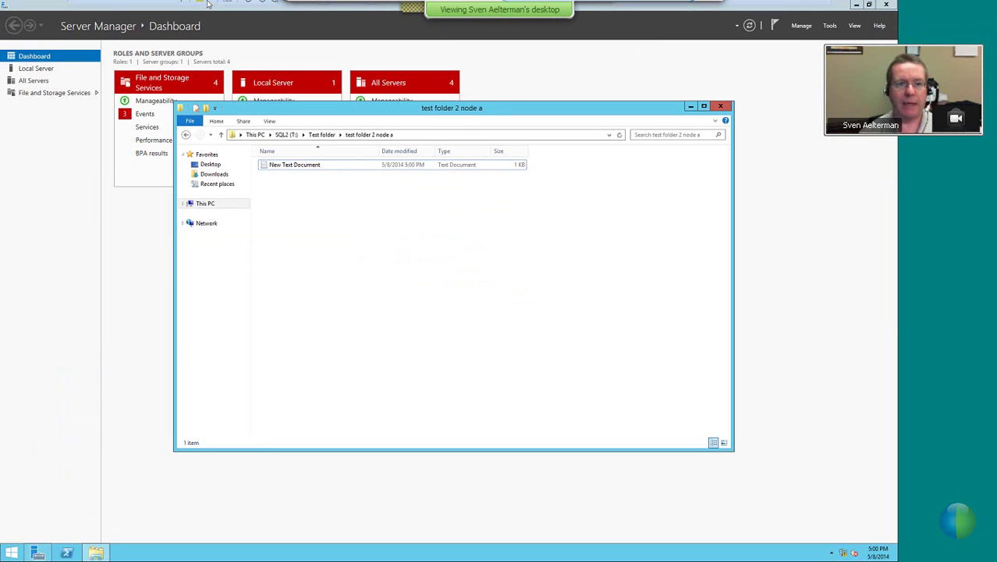
Open the virtual machine's Settings from the VMware VM menu
mouse_move(212, 4)
click(142, 19)
click(155, 141)
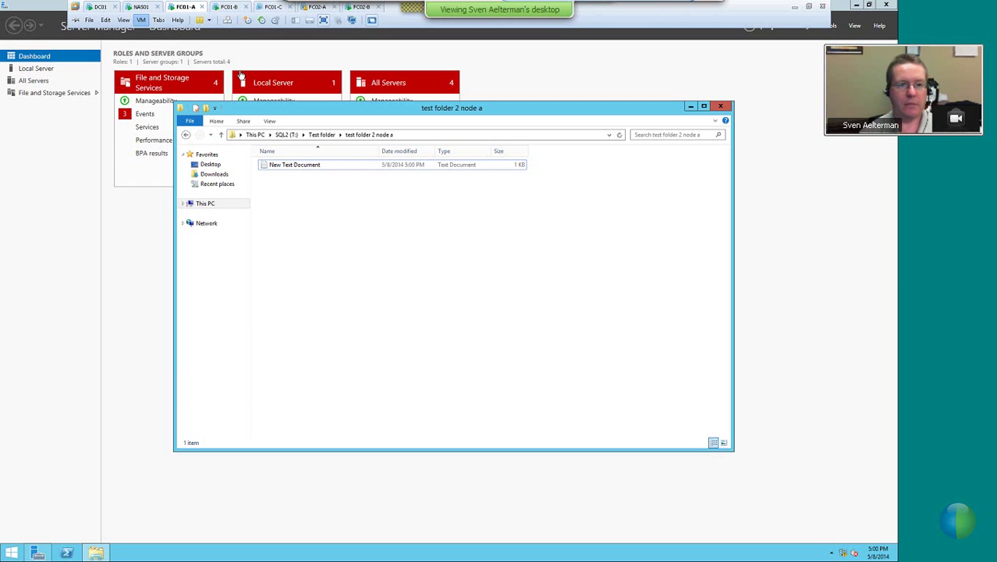
Confirm the VM's network adapter is connected and close the test folder window
click(326, 212)
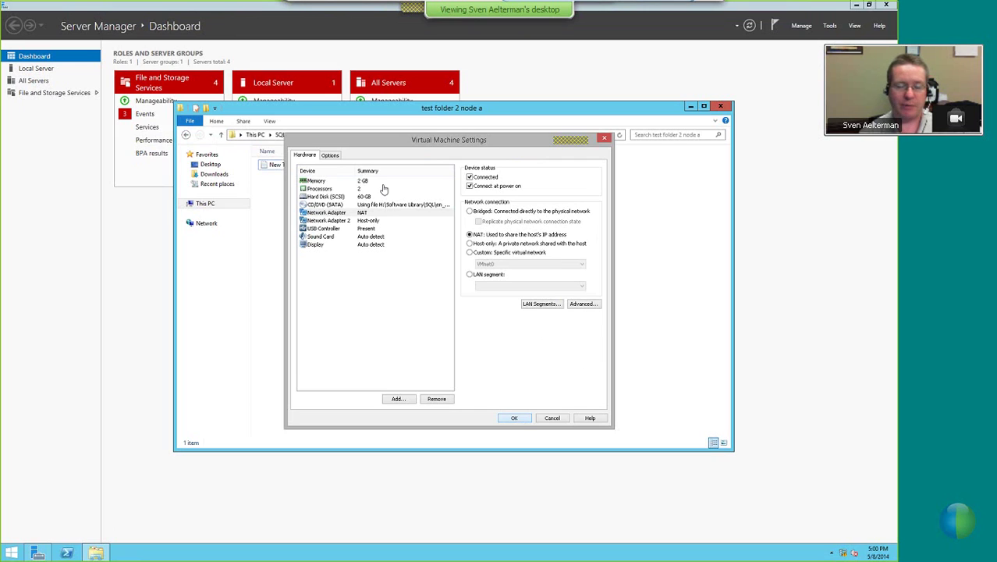
click(571, 114)
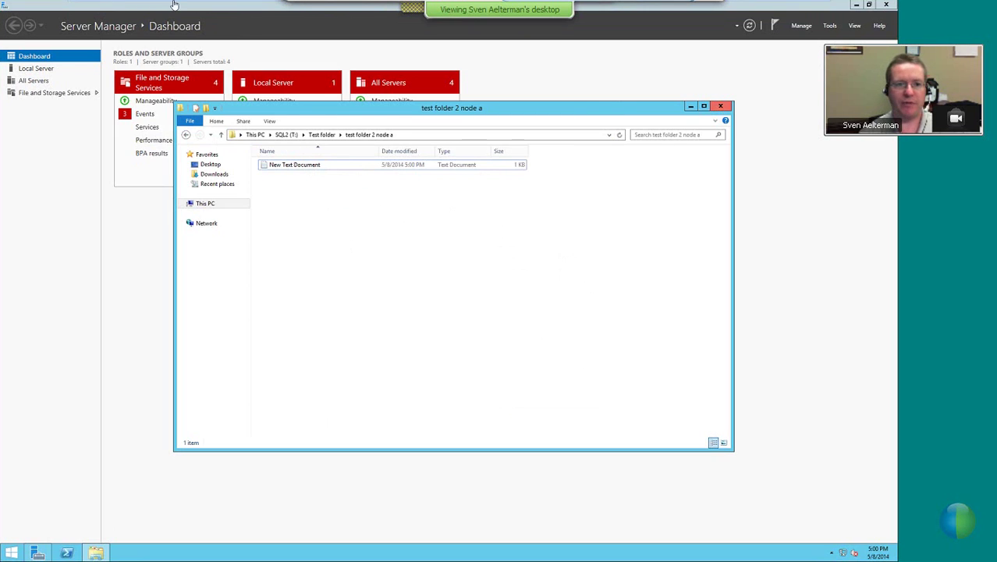
click(719, 108)
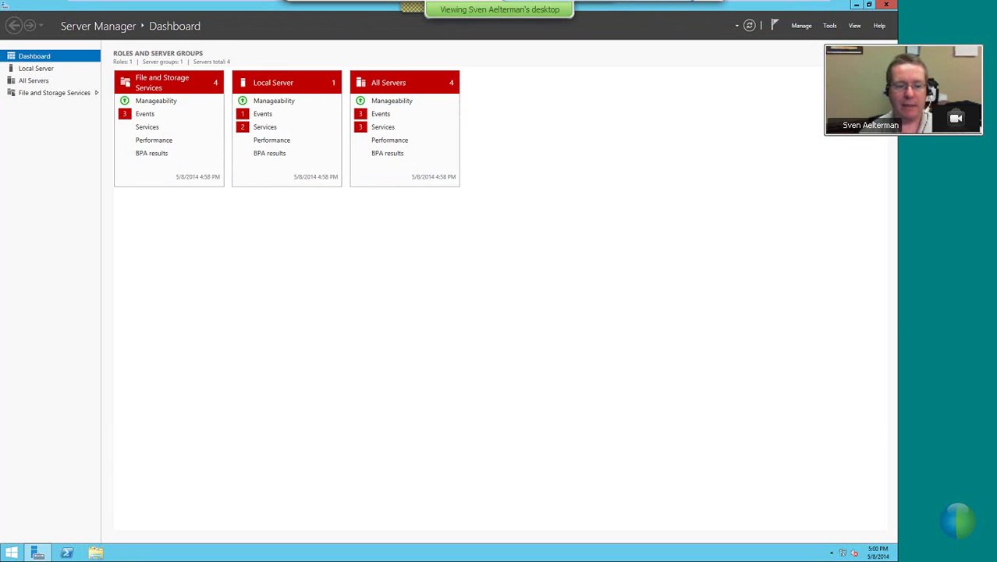
click(96, 553)
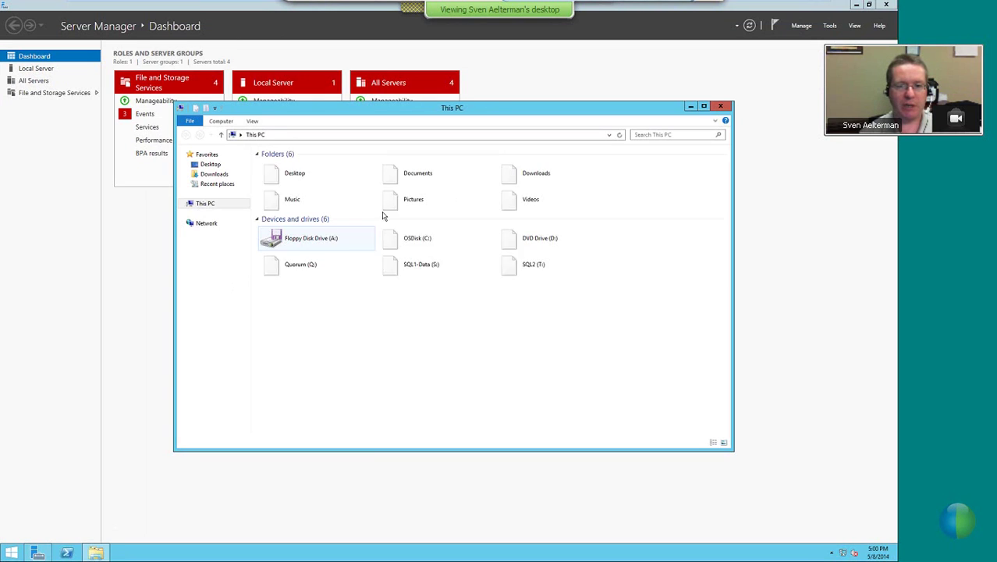
click(831, 29)
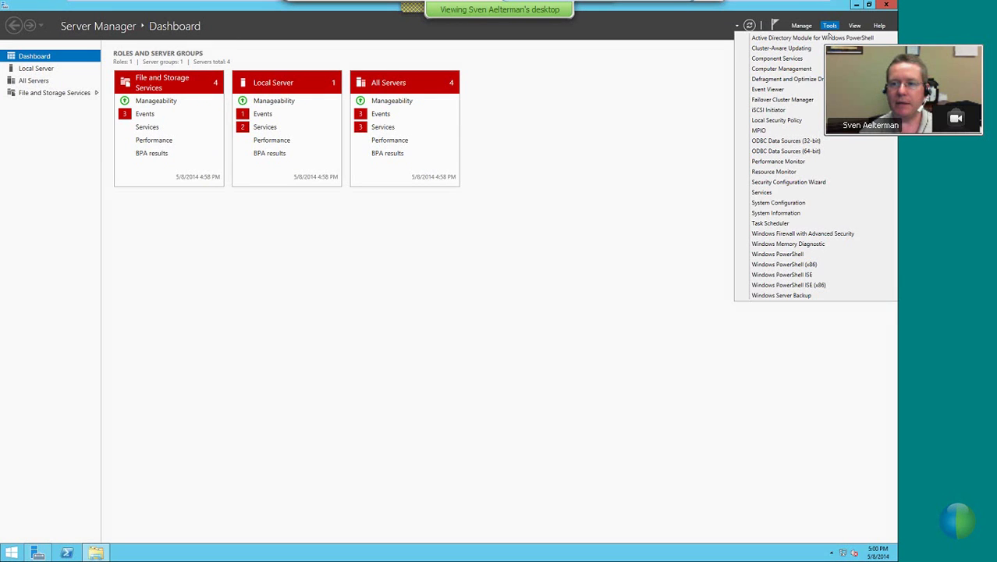
Verify both sql2-target iSCSI sessions show Connected in the iSCSI Initiator, then close it
click(775, 116)
click(216, 171)
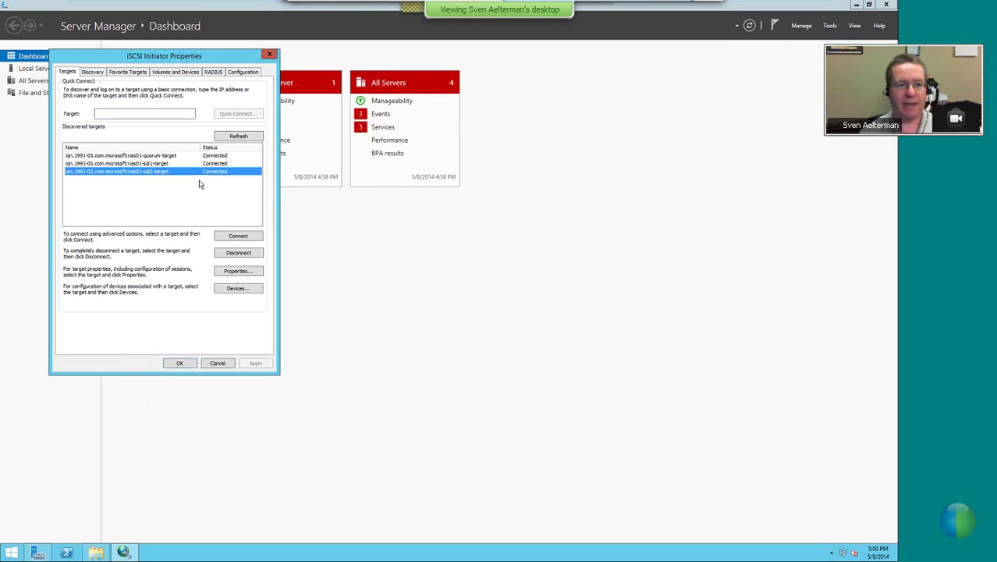
click(233, 272)
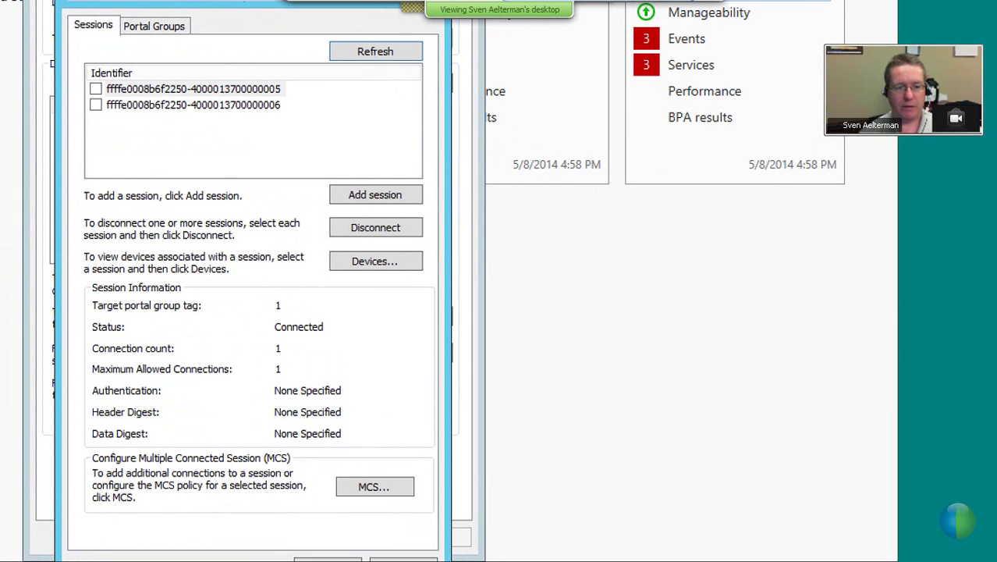
click(327, 559)
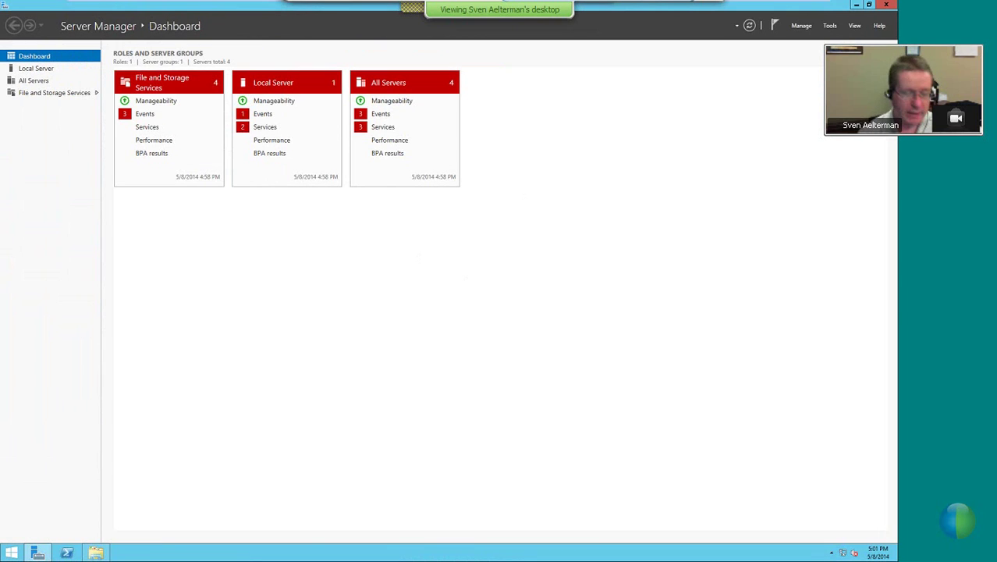
mouse_move(581, 23)
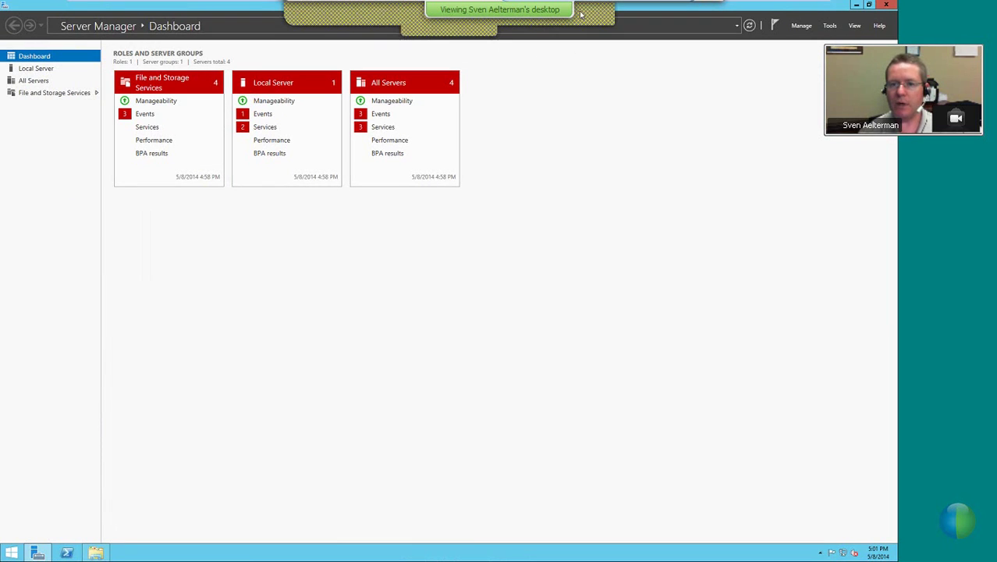
Leave the virtual machine and bring the PowerPoint slideshow back to the front
mouse_move(803, 5)
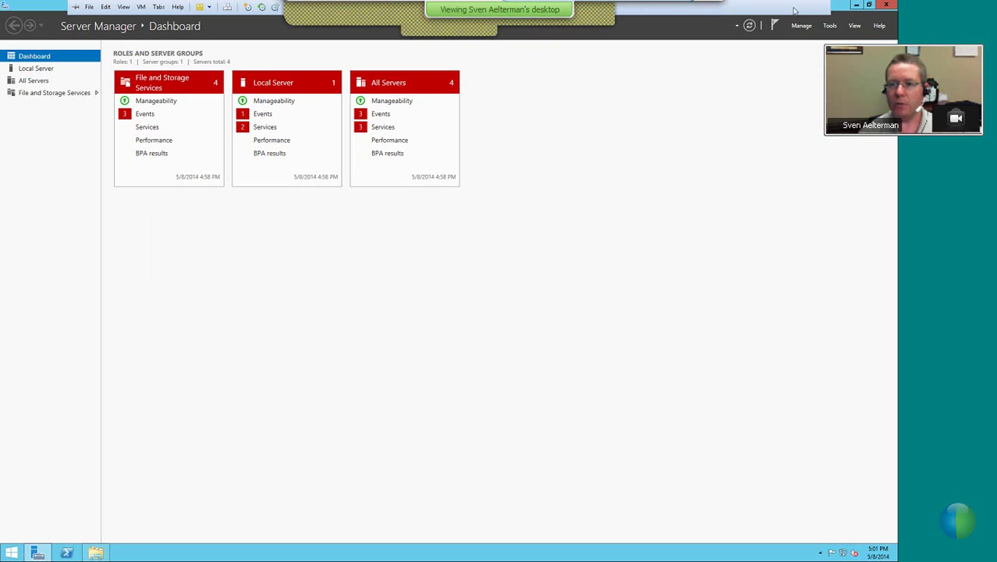
click(855, 5)
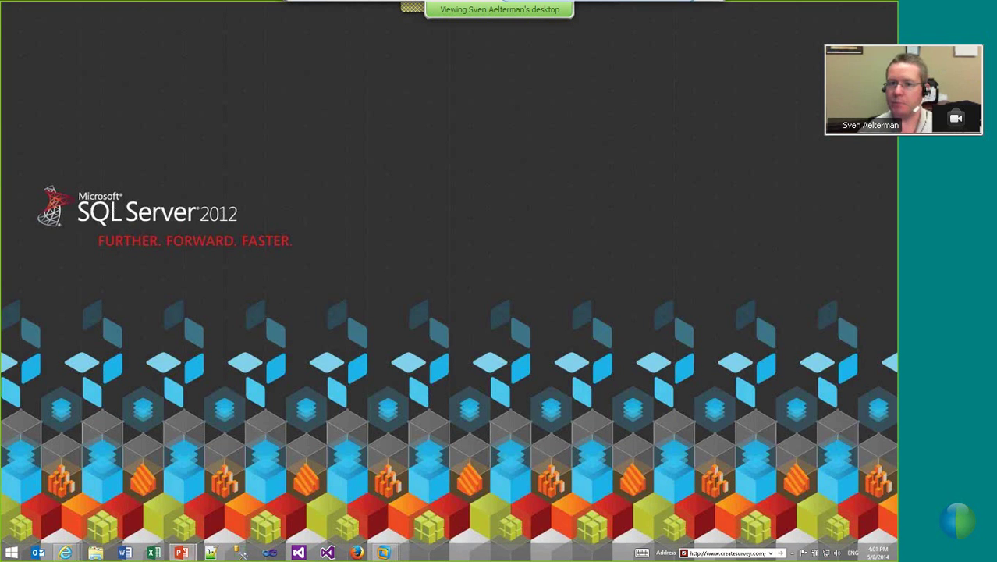
click(183, 552)
Advance the slideshow past the Maintenance slide to the Myths Busted slide
click(492, 210)
click(491, 209)
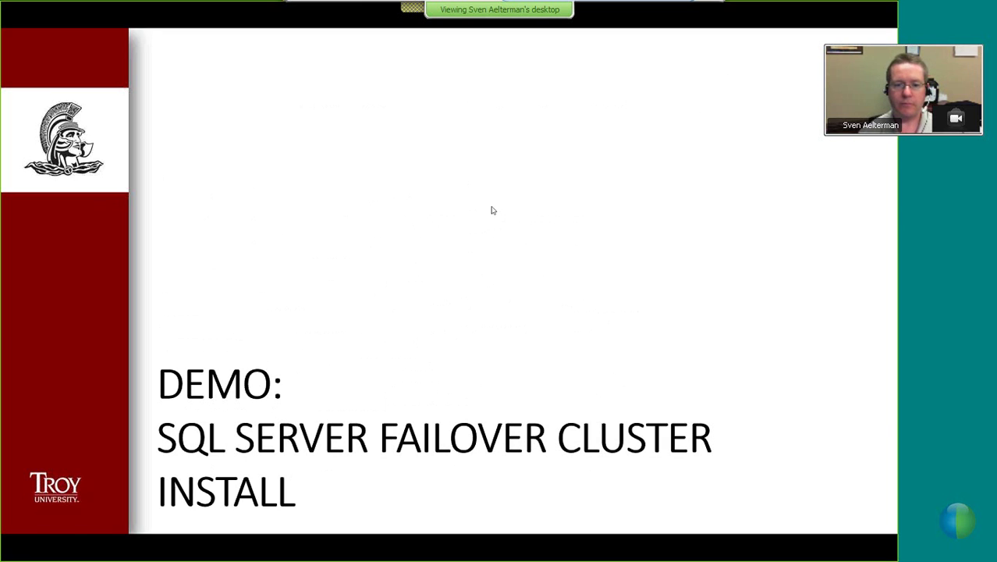
click(496, 250)
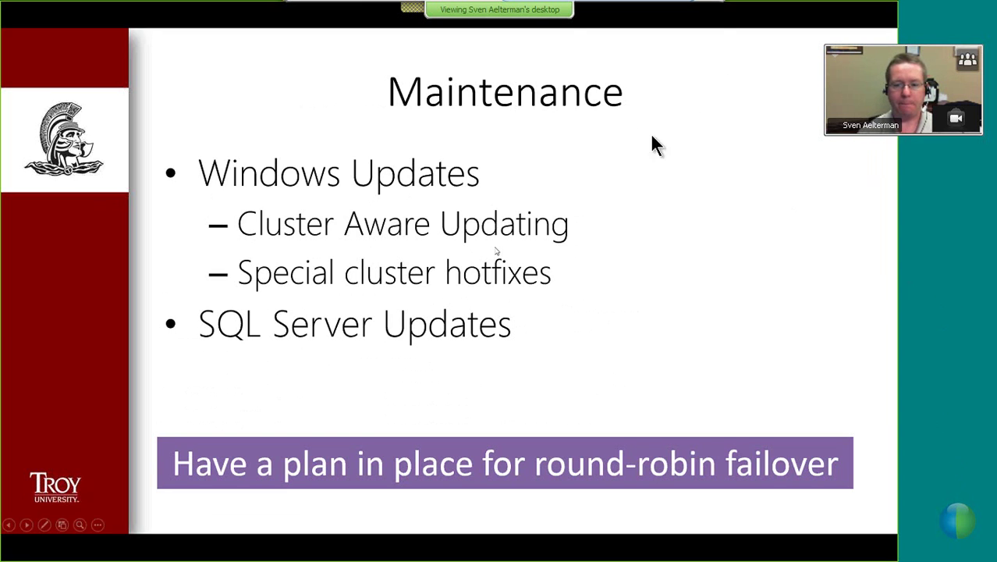
click(534, 20)
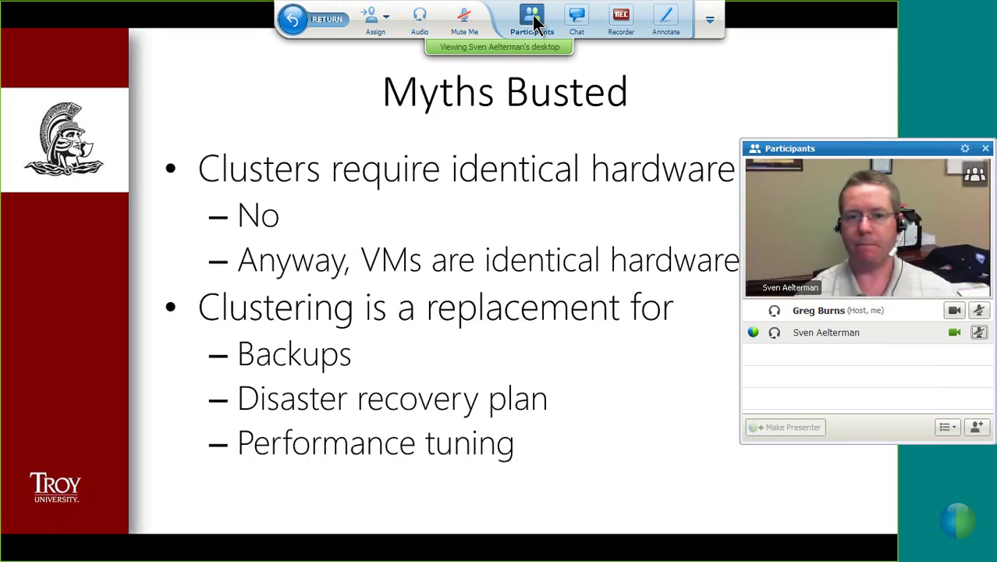
click(539, 21)
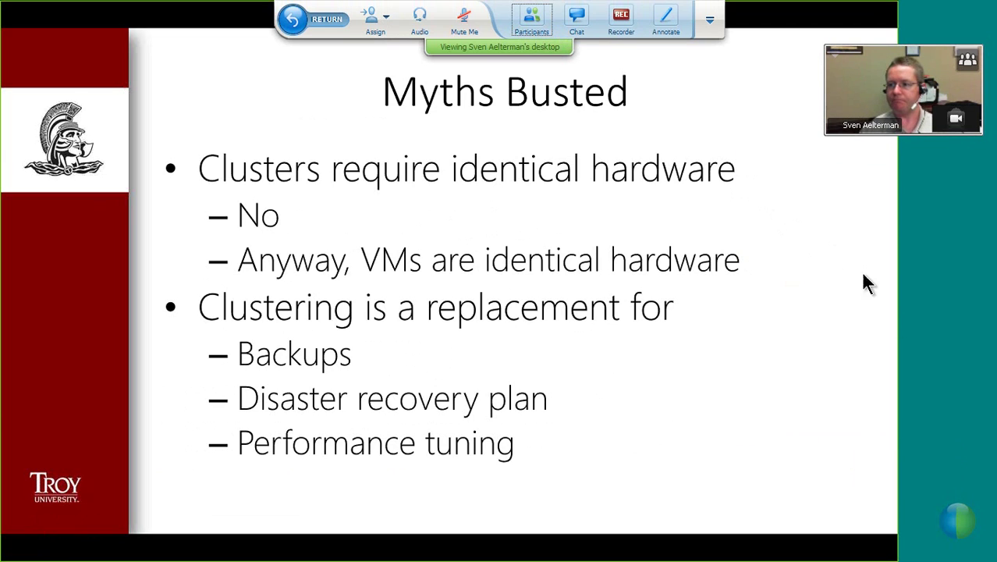